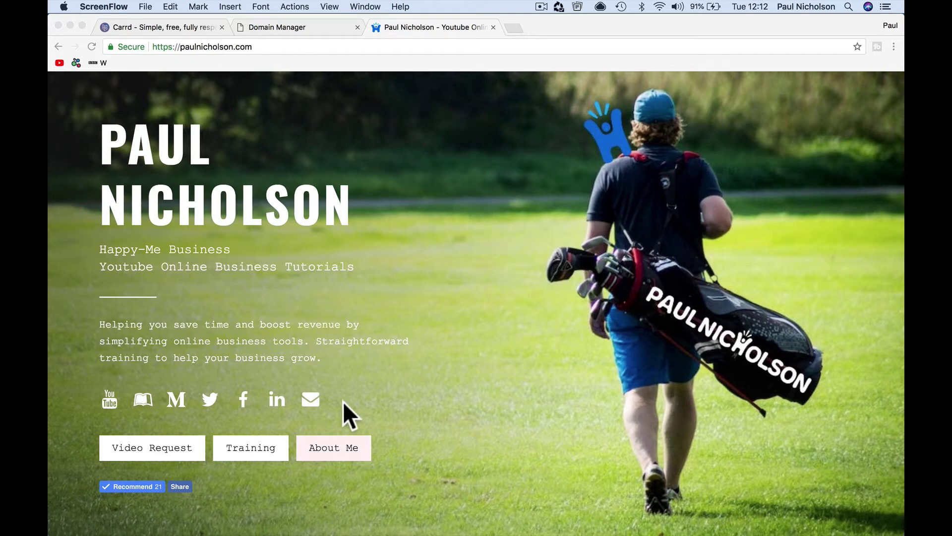
- Check the live site's About Me and Back links twice
click(344, 448)
click(343, 448)
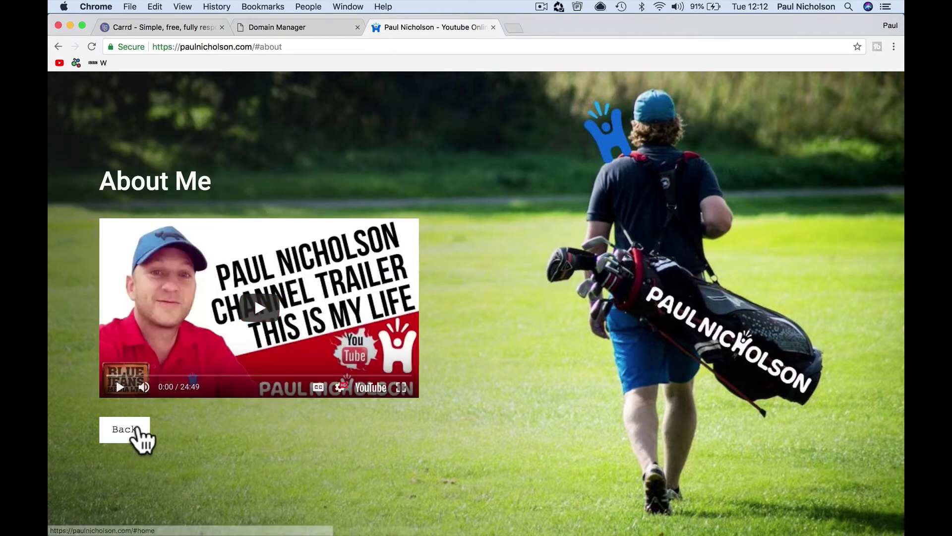
click(133, 434)
click(325, 485)
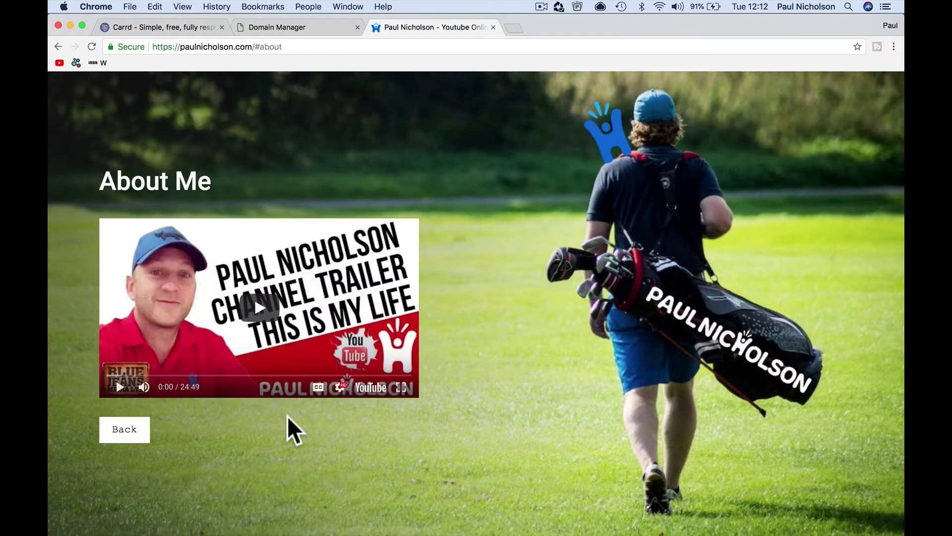
click(144, 430)
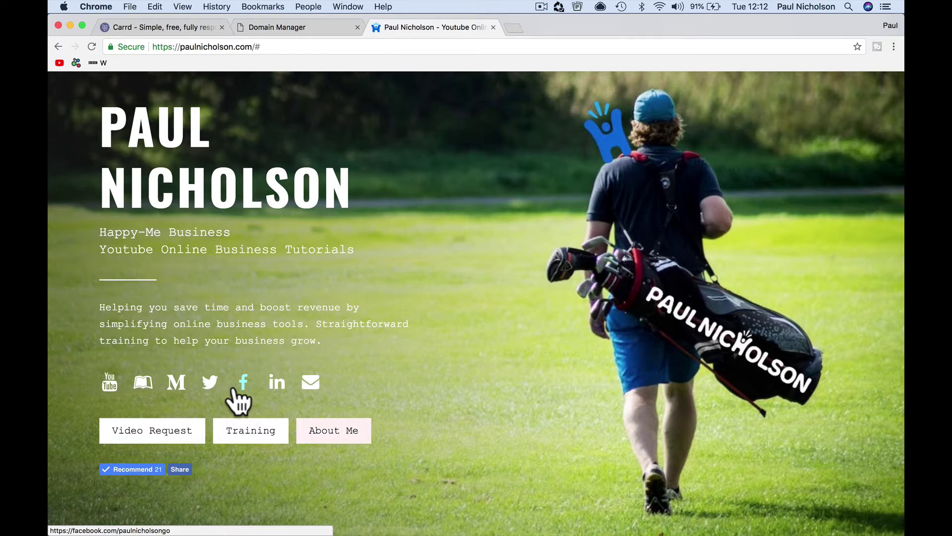
- Try the live site's Medium icon link, then return to the Carrd tab
scroll(416, 321, up, 5)
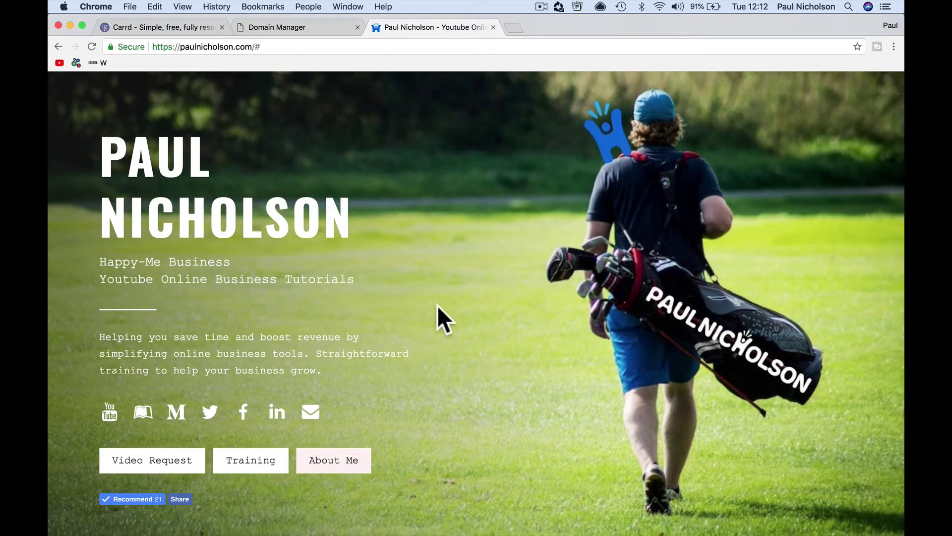
click(175, 410)
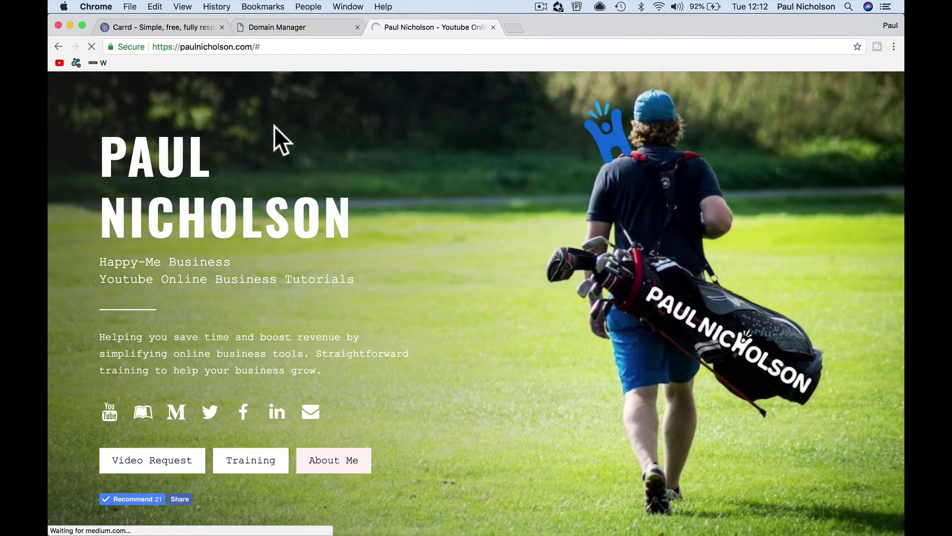
scroll(363, 215, down, 20)
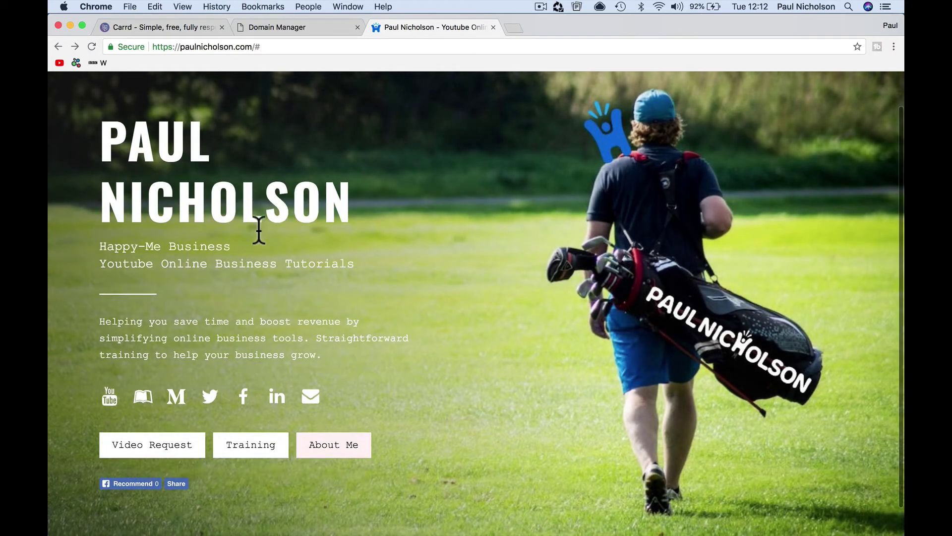
click(174, 28)
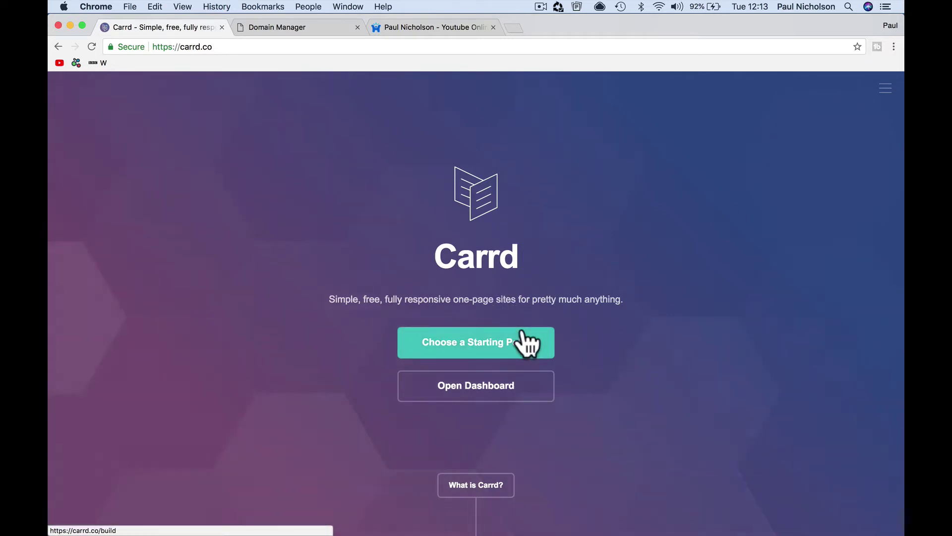
- Open the site in the editor and inspect the name heading's appearance and element settings
click(503, 392)
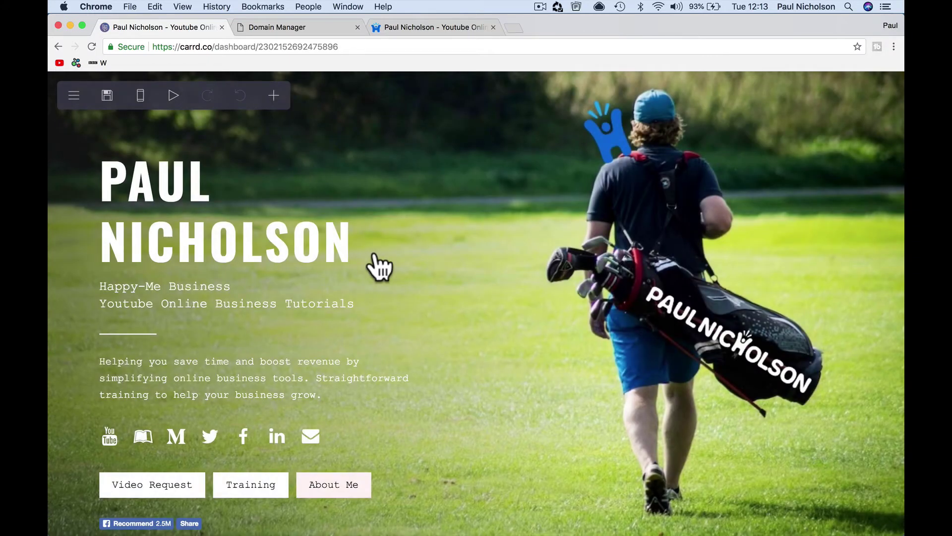
scroll(372, 266, down, 3)
scroll(372, 266, up, 3)
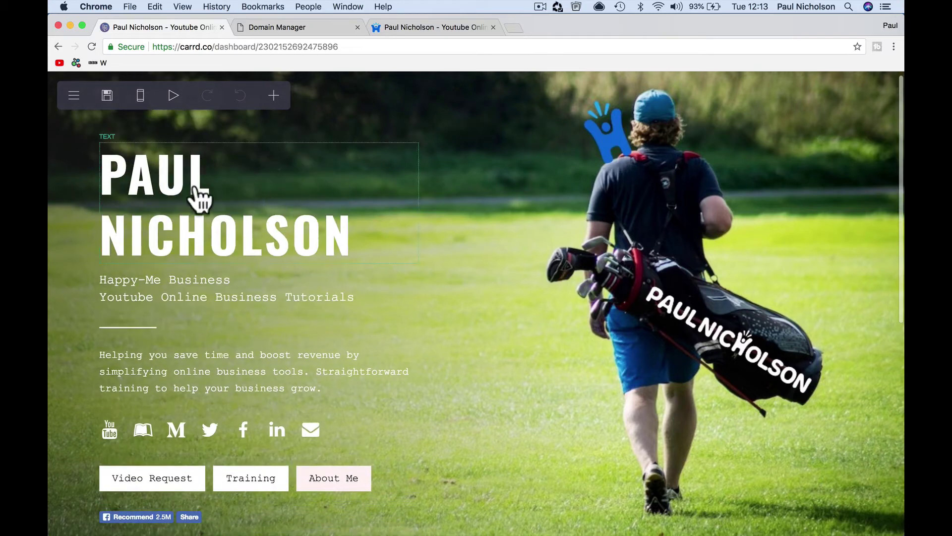
click(228, 222)
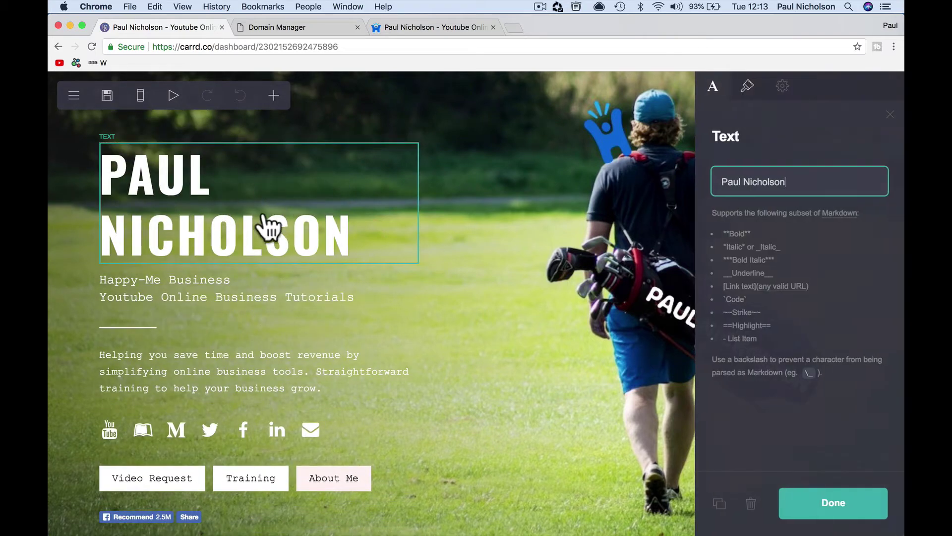
click(748, 93)
click(783, 88)
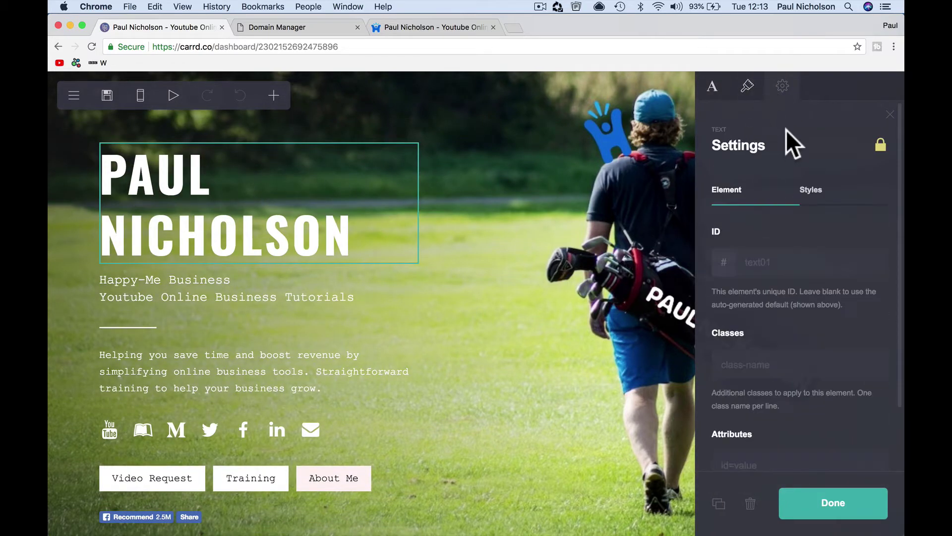
- Inspect the subtitle text and the divider settings
click(243, 301)
scroll(213, 248, down, 2)
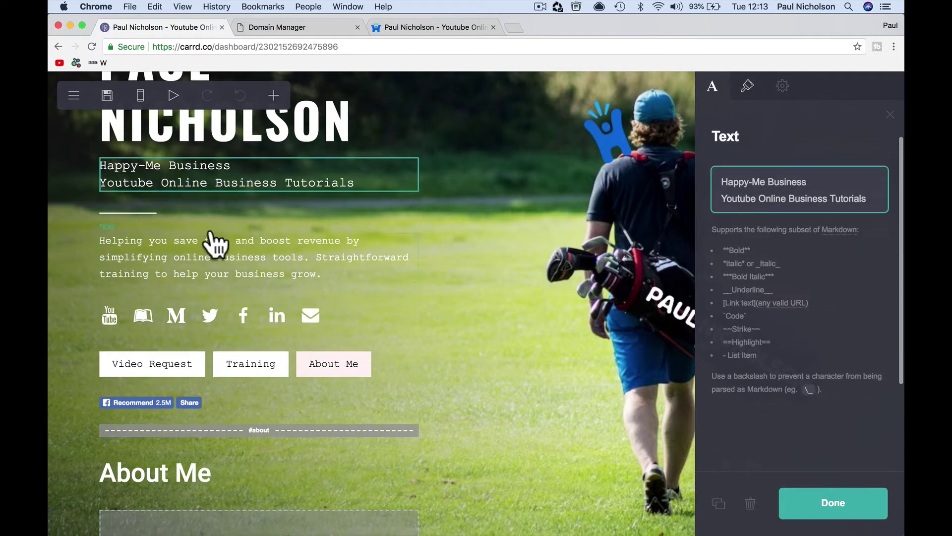
click(189, 221)
click(195, 213)
scroll(208, 238, down, 1)
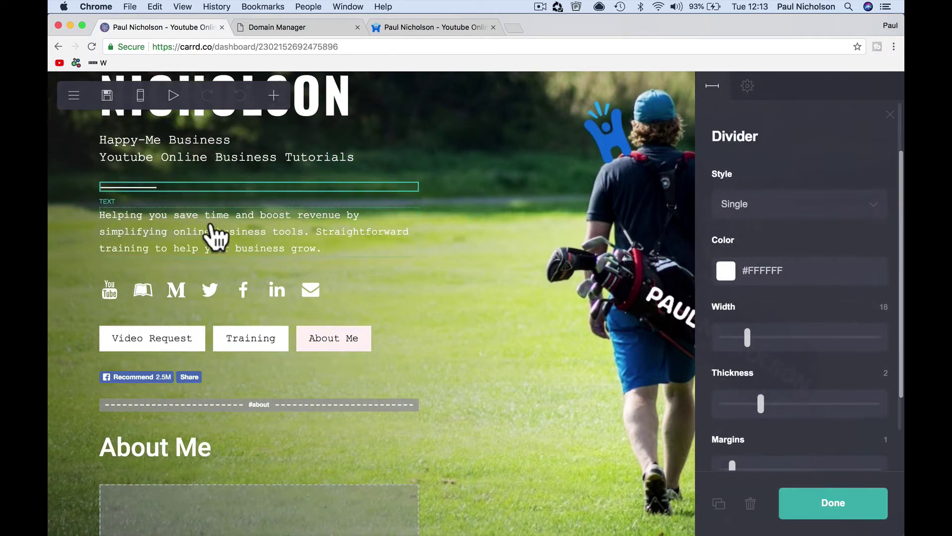
- Inspect the social icons row, keeping Email as the icon type and selecting its link URL
click(217, 302)
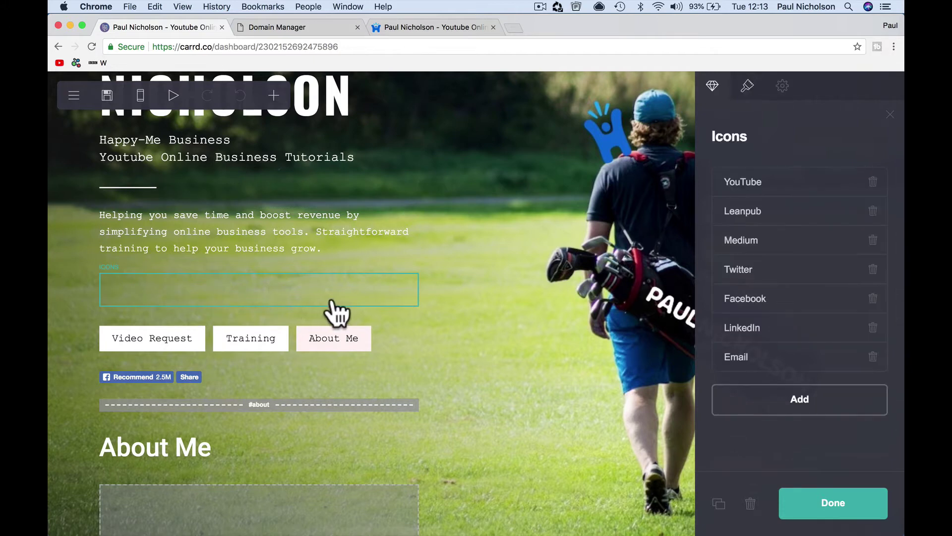
key(Escape)
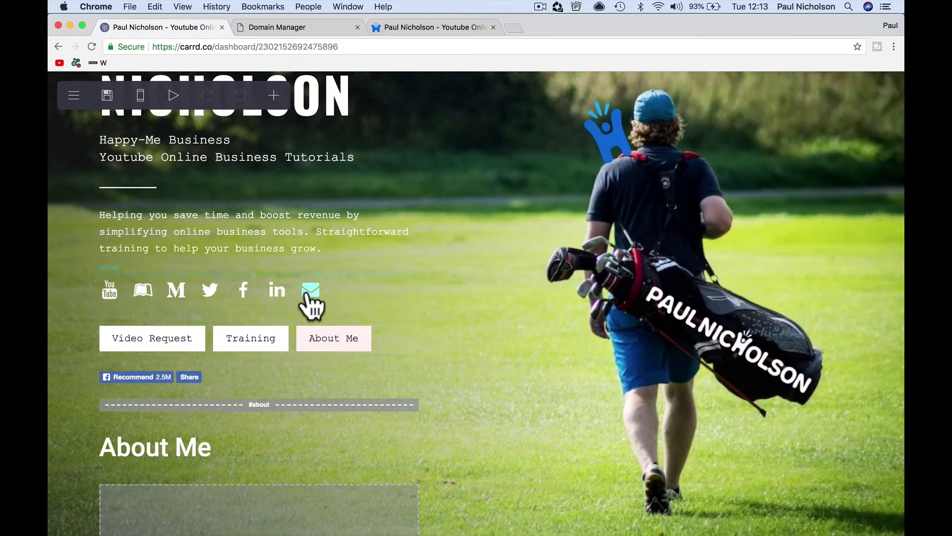
click(306, 294)
click(766, 366)
click(776, 248)
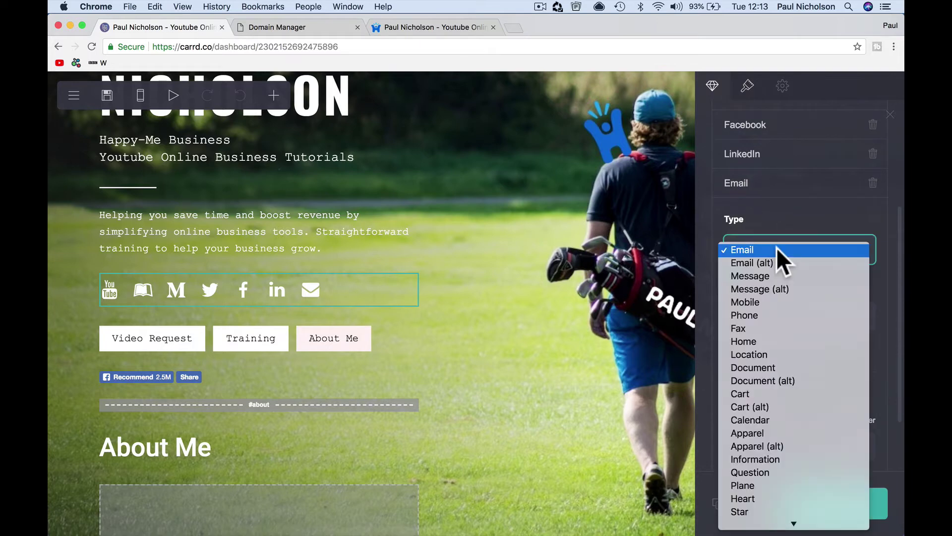
click(775, 247)
scroll(784, 350, down, 1)
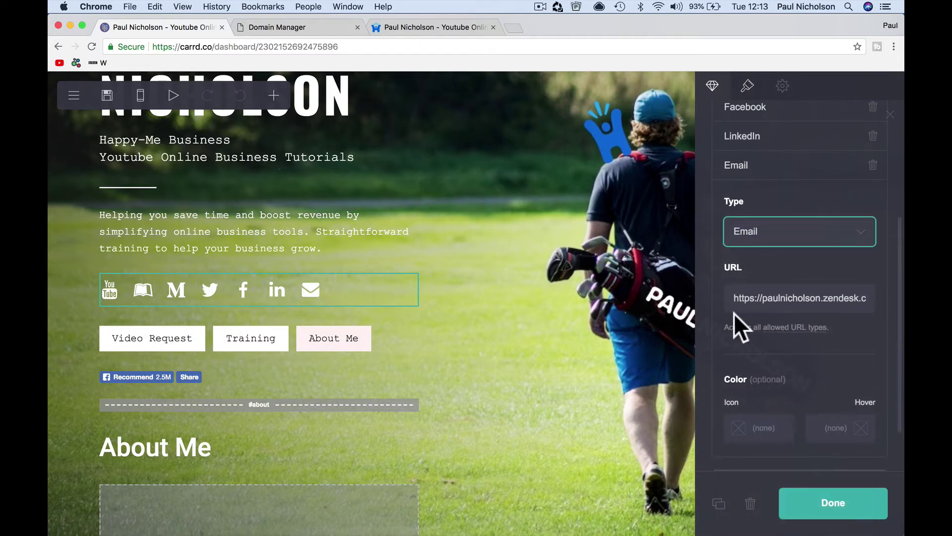
drag(849, 299, 740, 300)
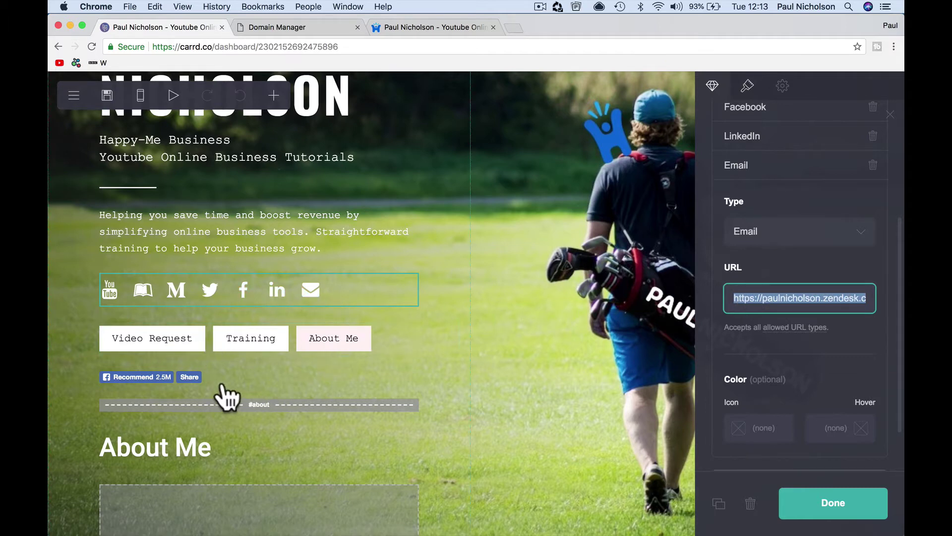
- Inspect the Facebook Recommend widget and the 'about' section break settings
click(265, 378)
scroll(268, 382, down, 3)
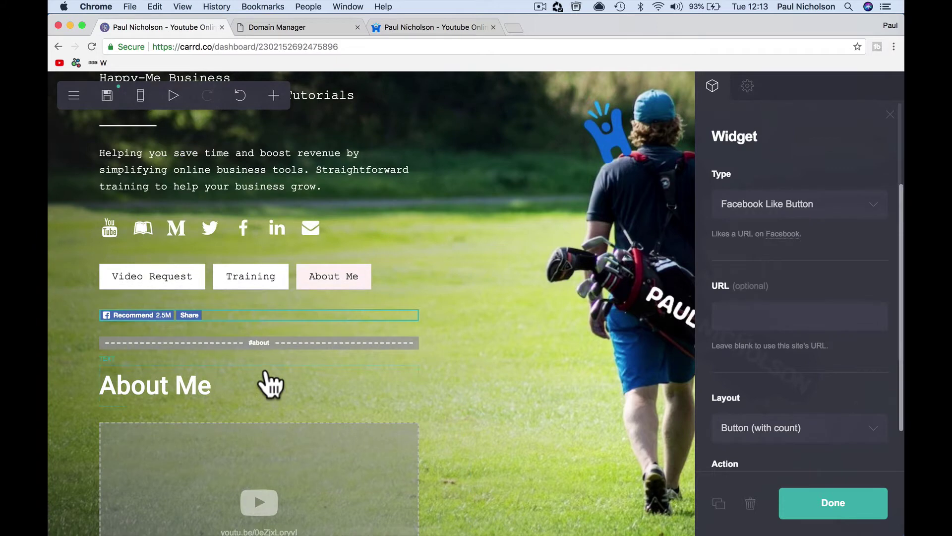
click(300, 342)
scroll(400, 377, down, 5)
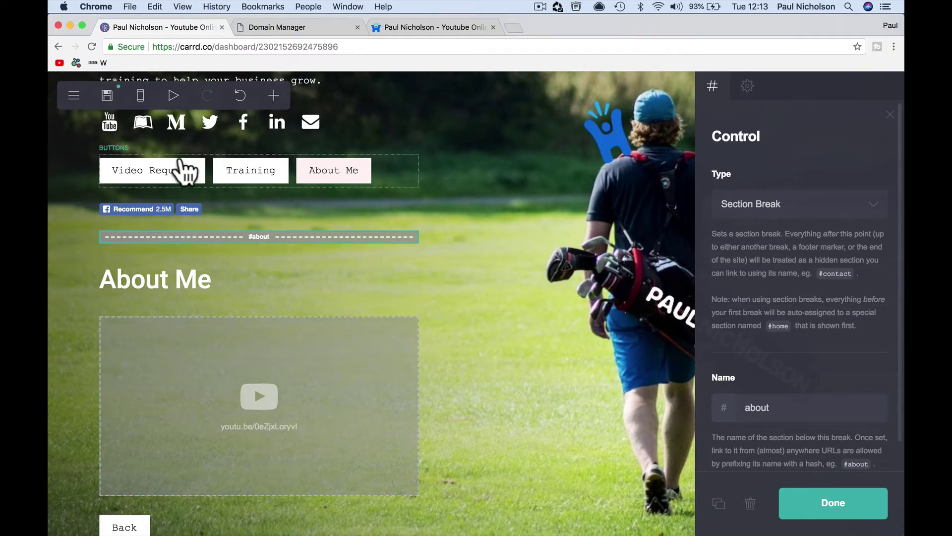
click(74, 98)
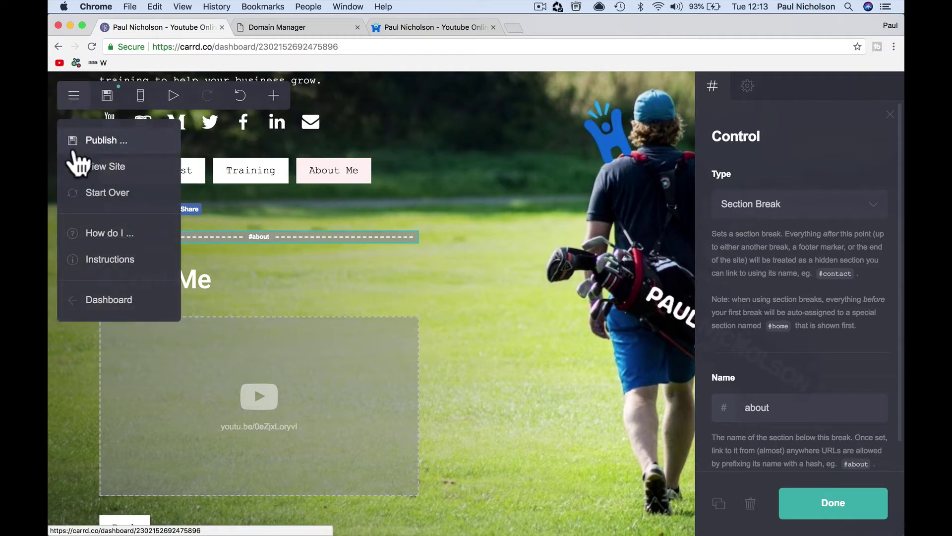
click(101, 298)
click(403, 352)
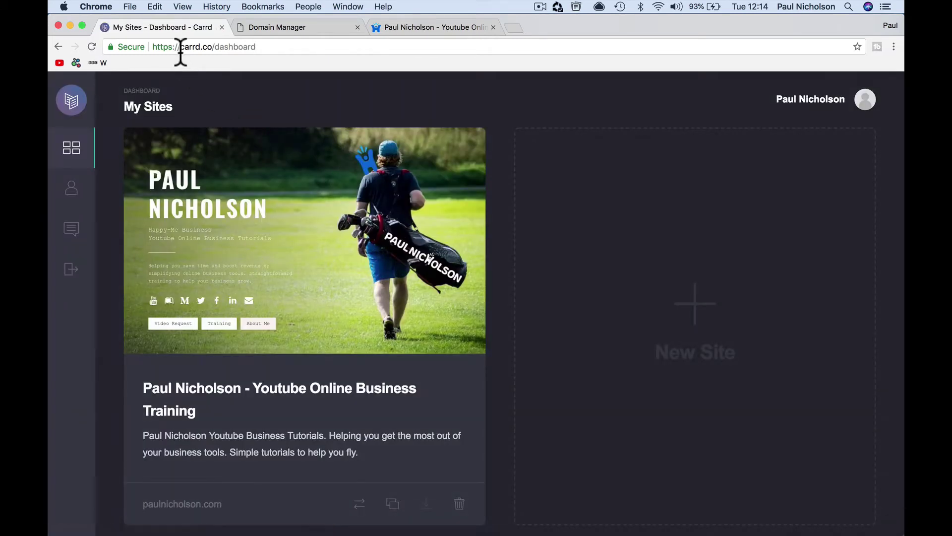
drag(178, 46, 148, 47)
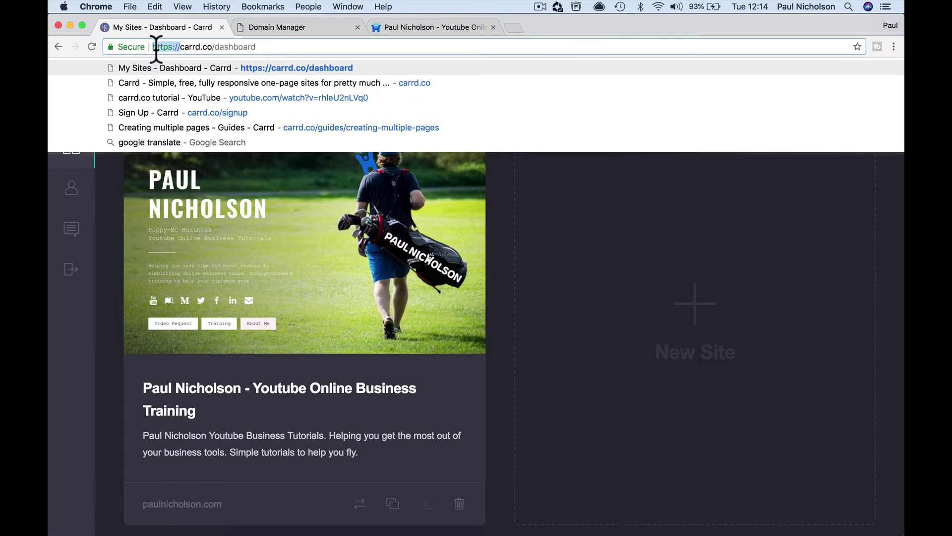
click(109, 323)
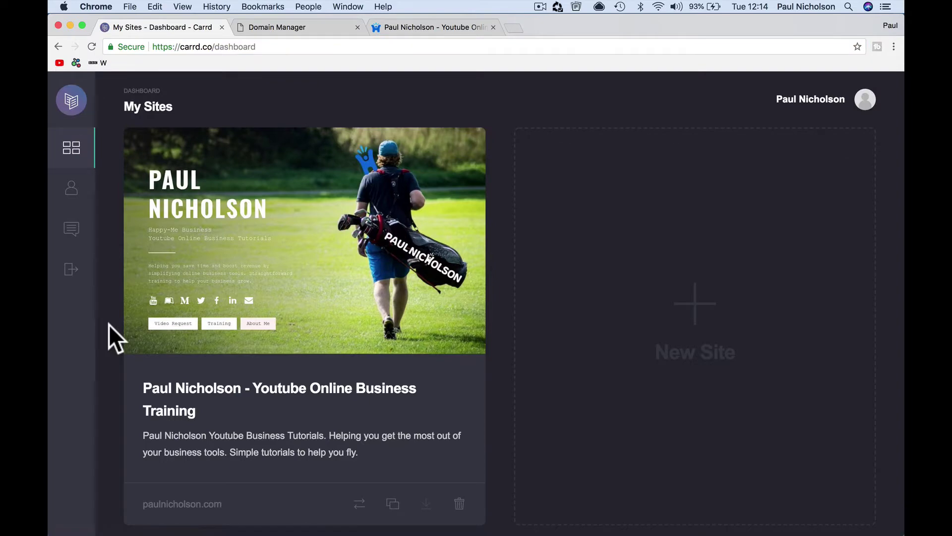
click(74, 197)
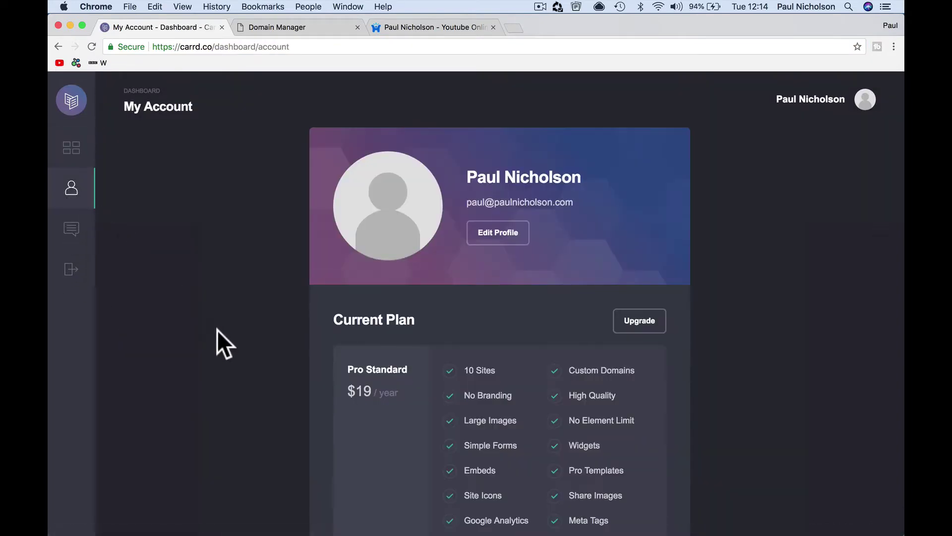
scroll(317, 430, down, 7)
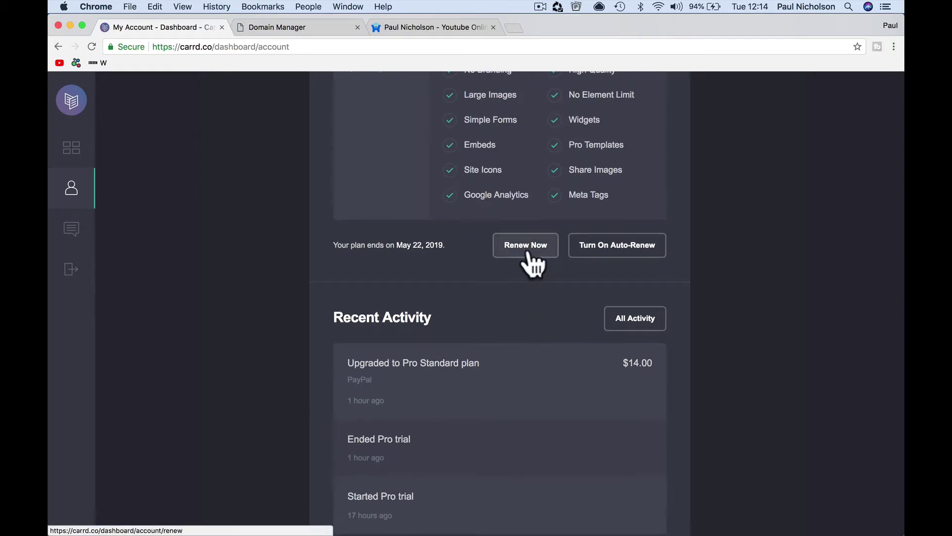
scroll(525, 293, up, 7)
scroll(446, 367, down, 4)
scroll(633, 377, up, 4)
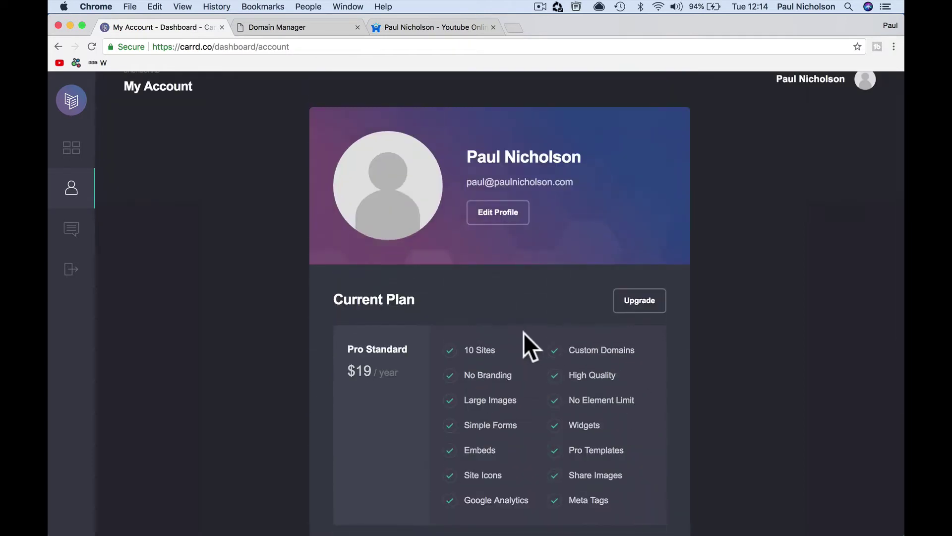
scroll(523, 332, down, 1)
scroll(523, 332, down, 2)
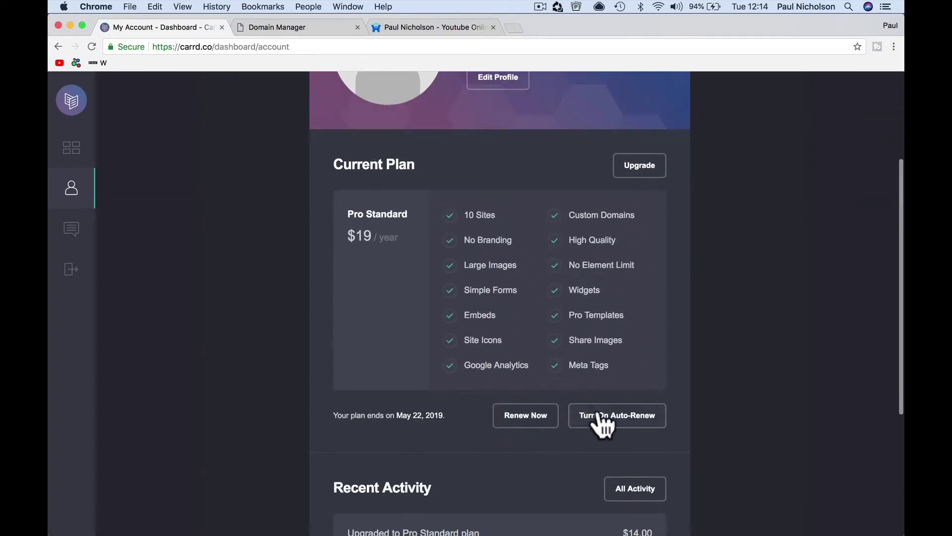
scroll(602, 425, down, 1)
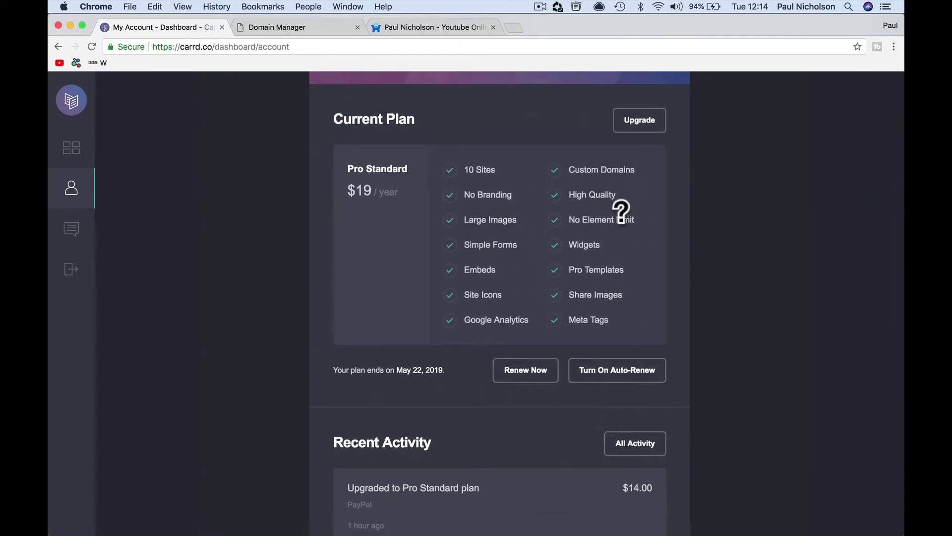
click(640, 124)
scroll(526, 339, down, 3)
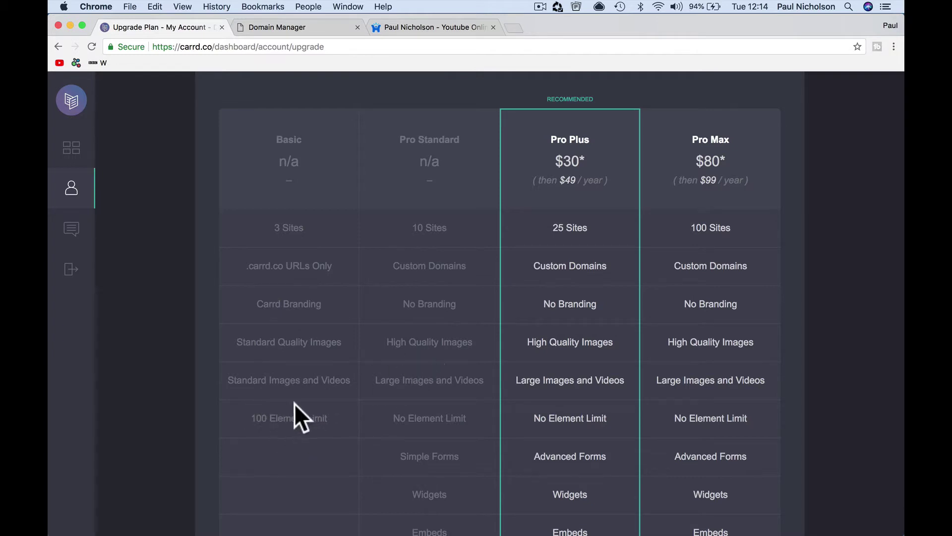
scroll(430, 391, down, 2)
scroll(430, 392, down, 2)
scroll(434, 357, up, 5)
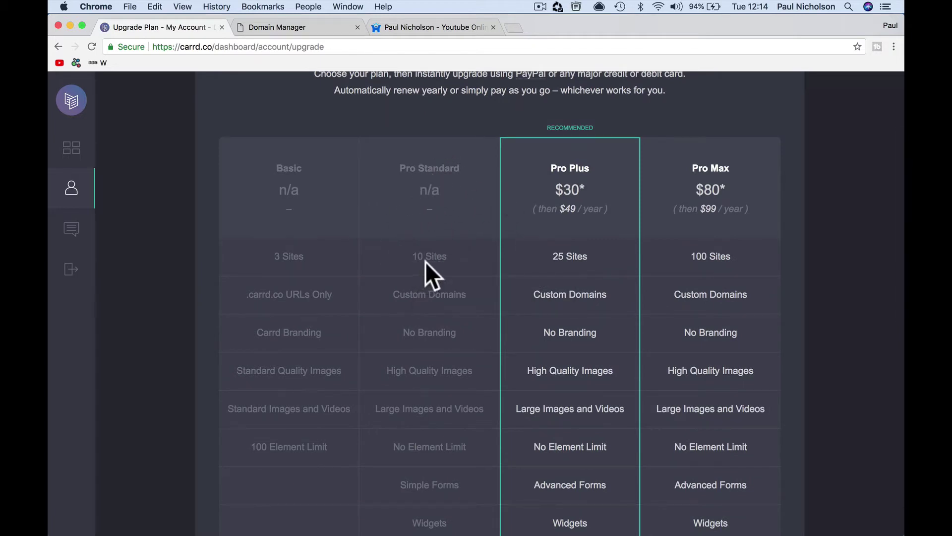
scroll(448, 317, down, 2)
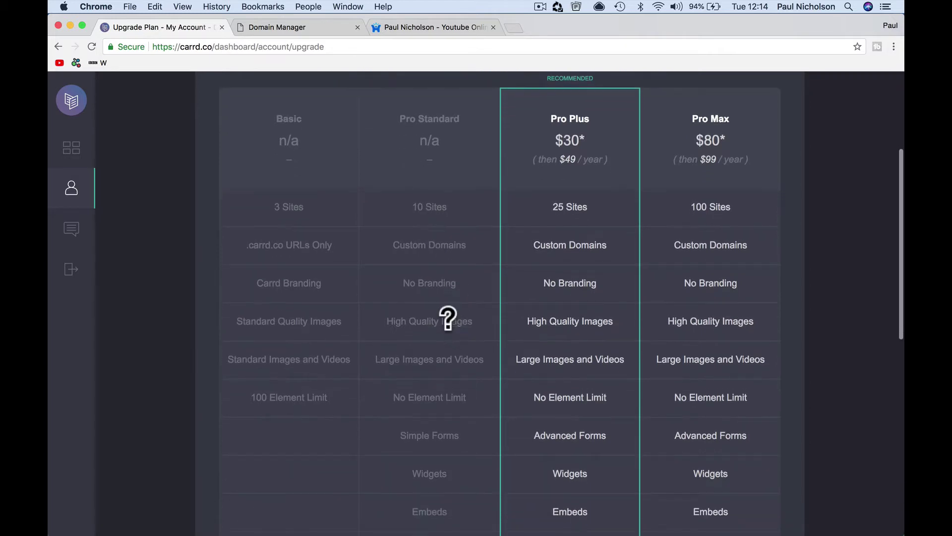
mouse_move(448, 317)
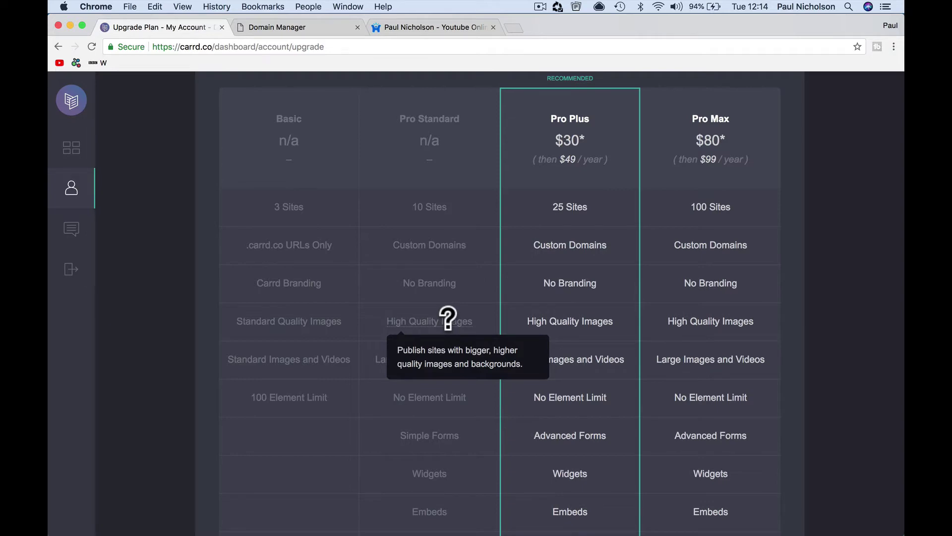
scroll(447, 318, down, 10)
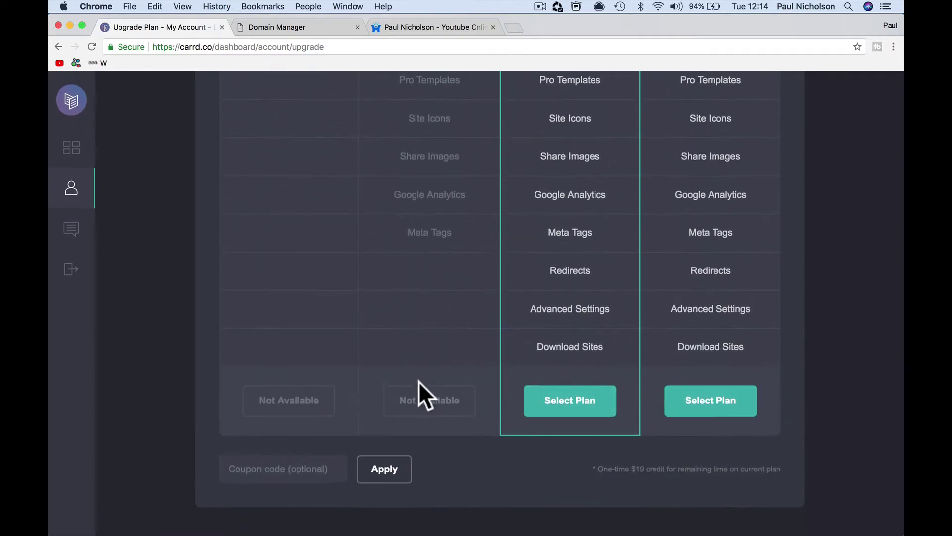
scroll(422, 243, up, 10)
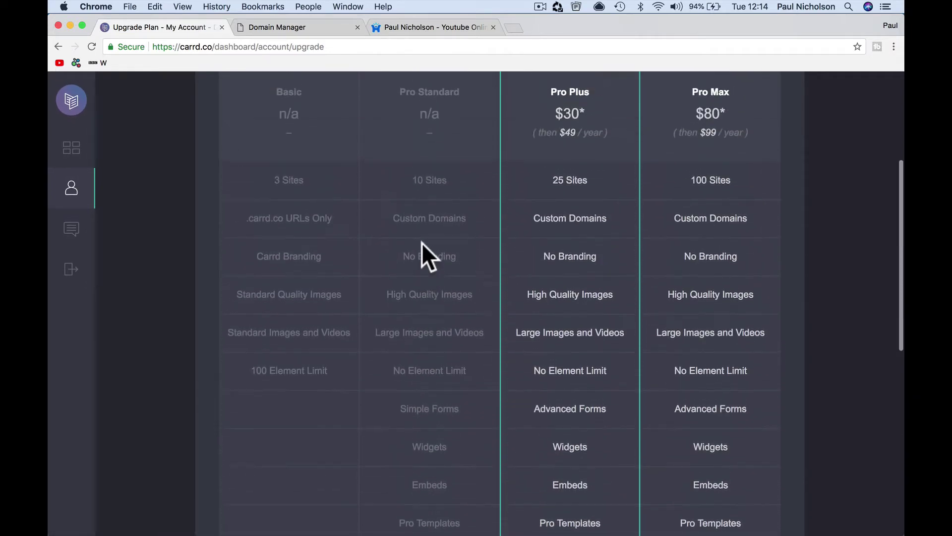
scroll(422, 242, up, 5)
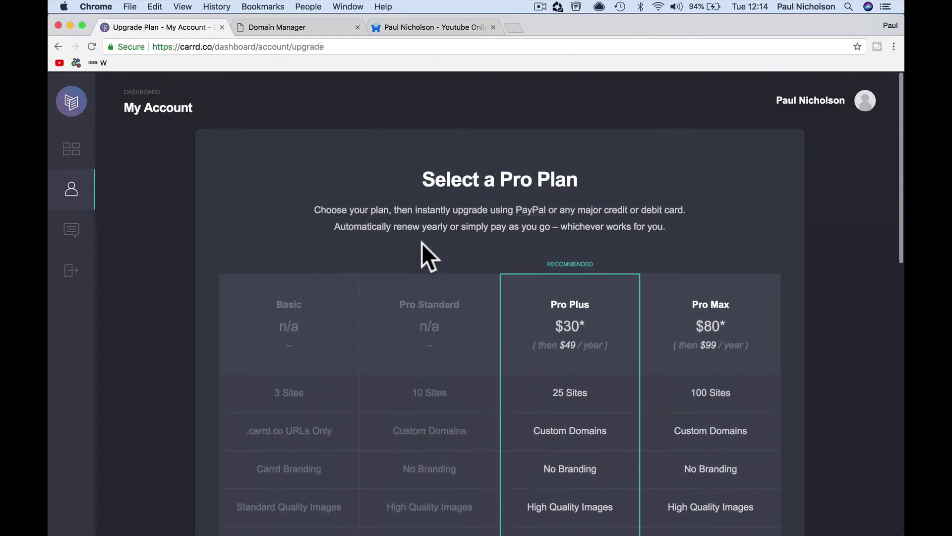
- Return to the sites dashboard, check happy-me.com's DNS records in GoDaddy, and come back to Carrd
click(71, 148)
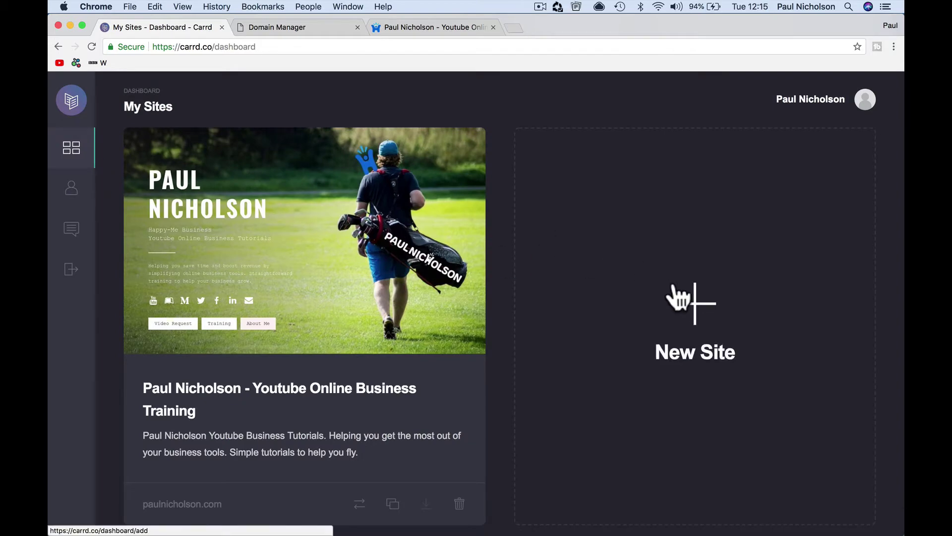
click(305, 29)
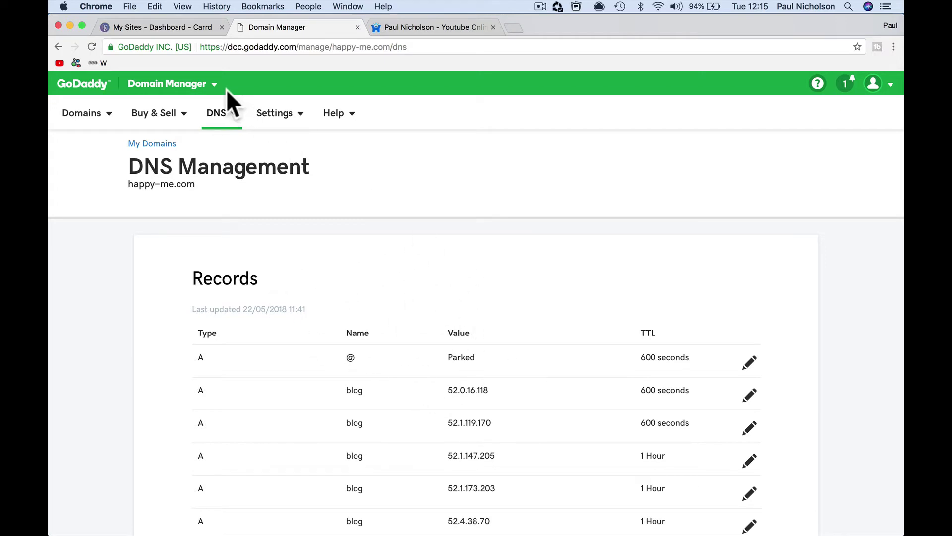
click(176, 29)
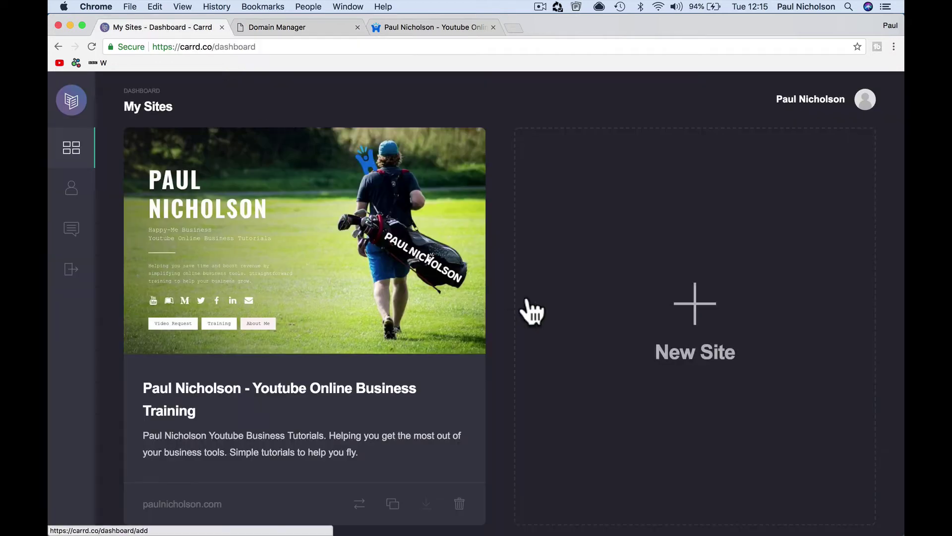
scroll(697, 315, down, 2)
- Start a new site and browse the Choose a Starting Point template gallery
click(691, 294)
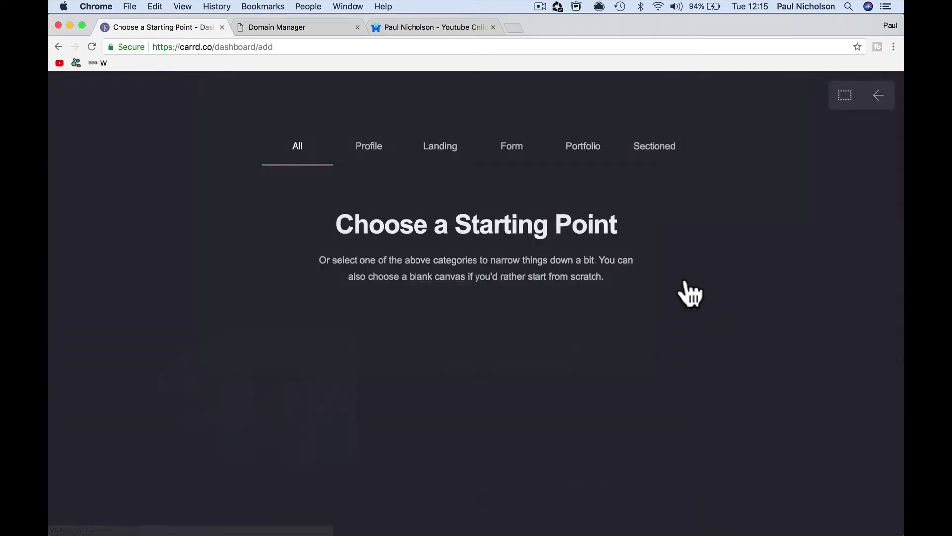
scroll(691, 294, down, 15)
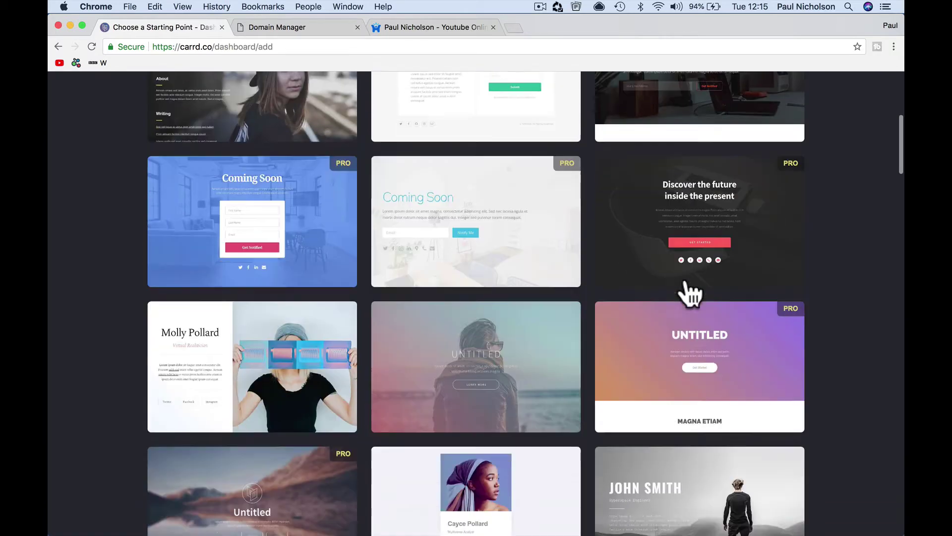
scroll(691, 294, down, 1)
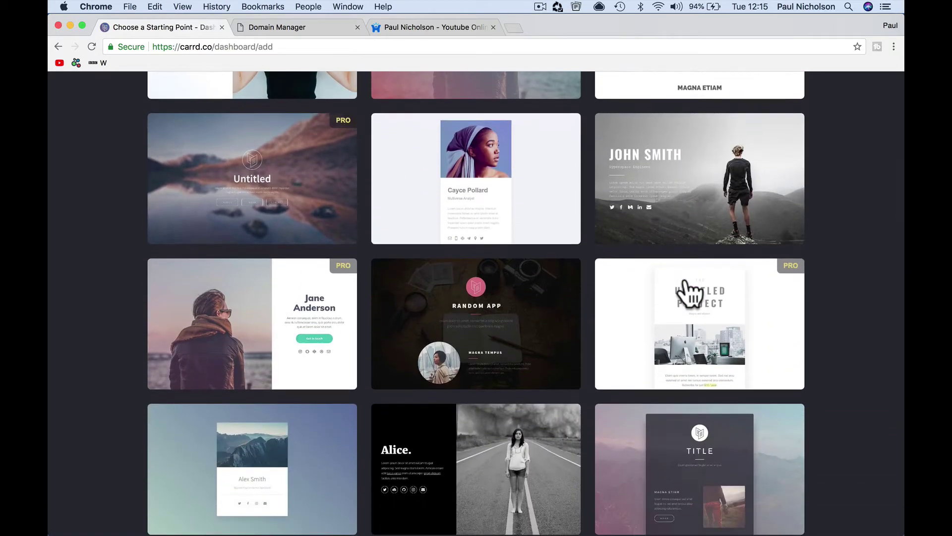
scroll(691, 288, down, 3)
scroll(687, 291, up, 4)
mouse_move(722, 240)
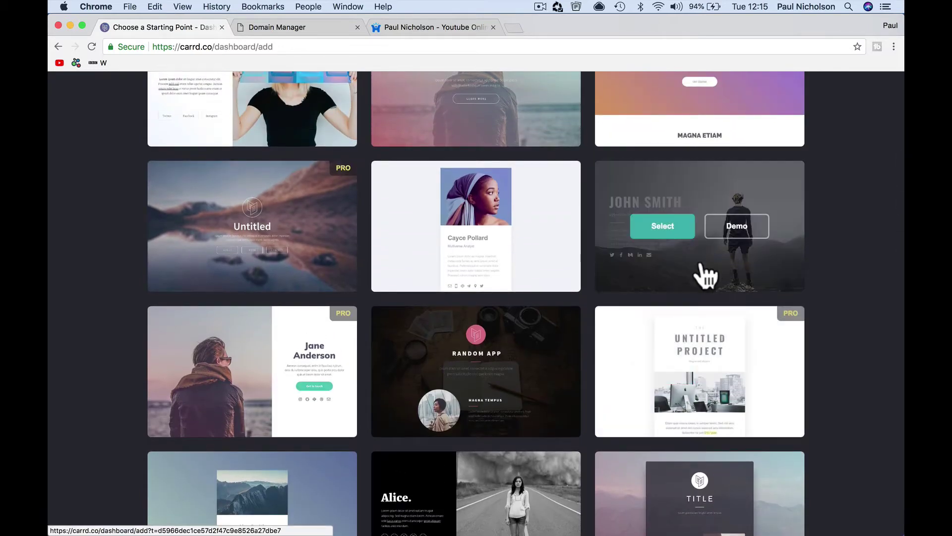
scroll(705, 287, down, 10)
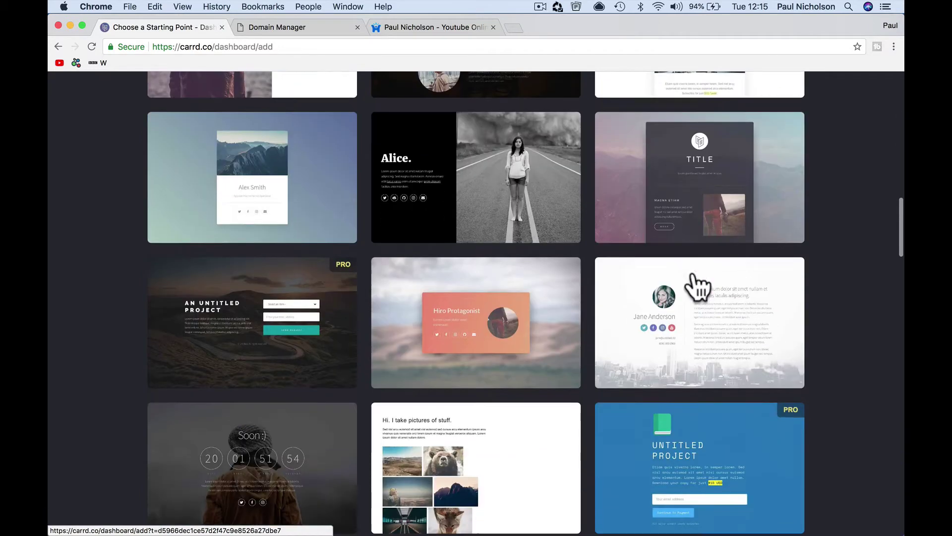
scroll(692, 275, down, 12)
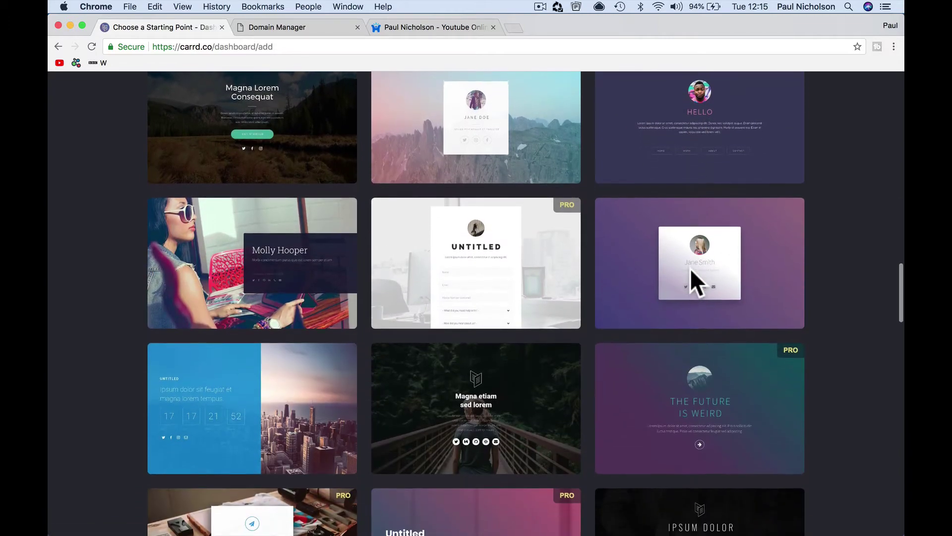
scroll(691, 268, down, 11)
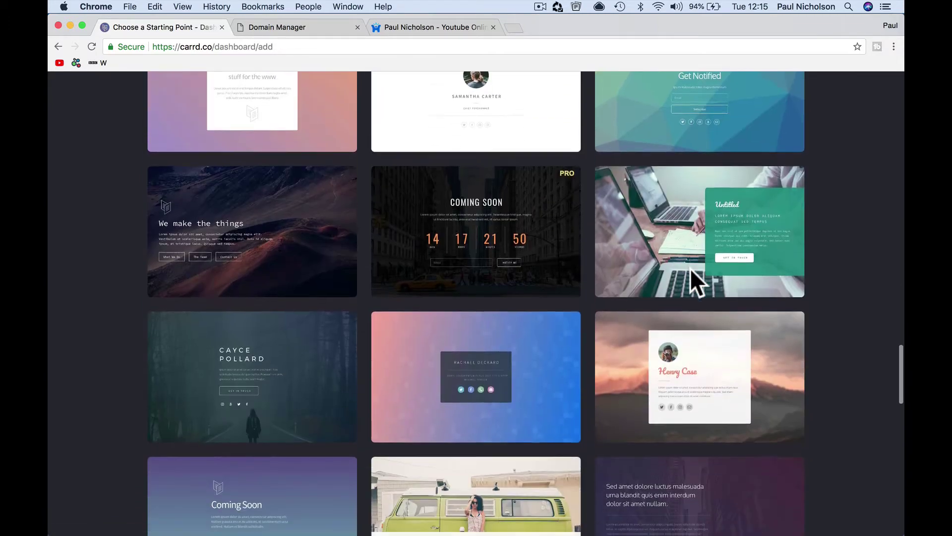
scroll(691, 270, down, 14)
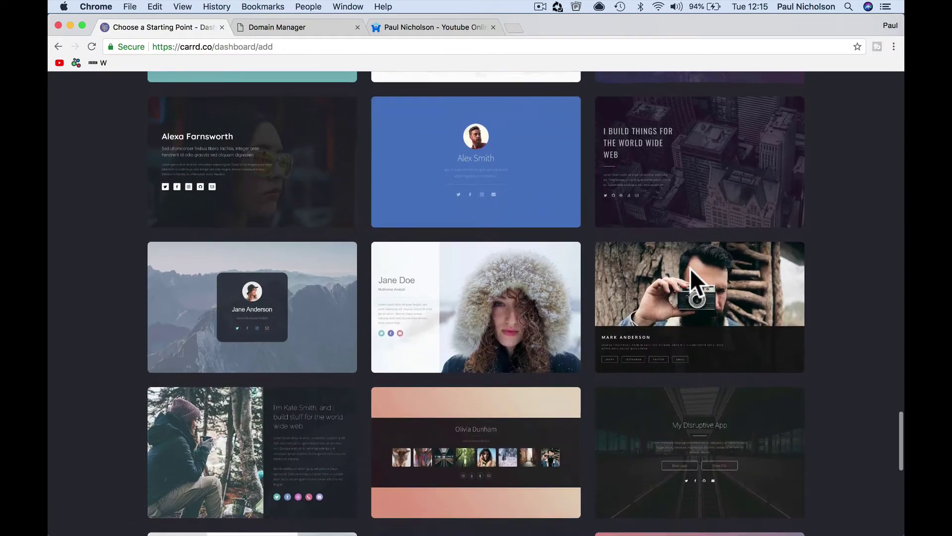
scroll(689, 270, down, 12)
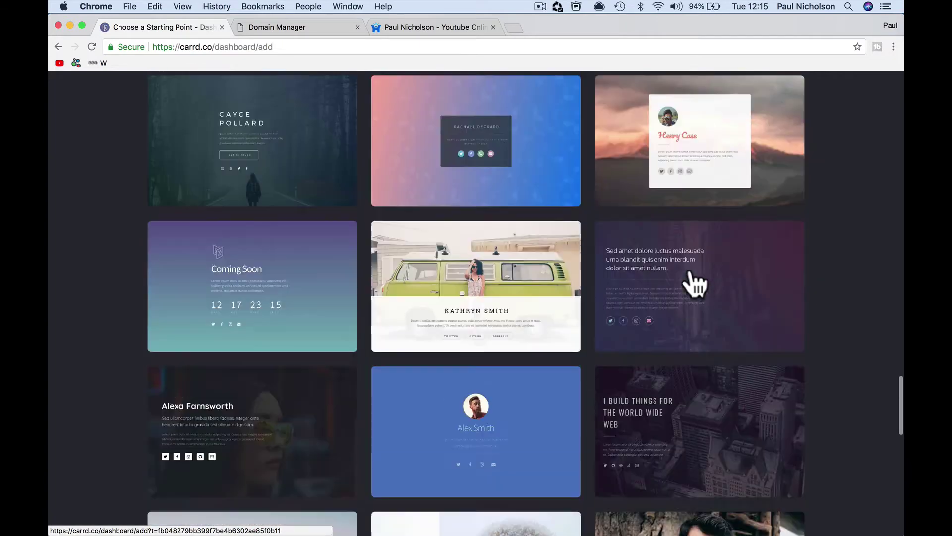
scroll(690, 273, up, 20)
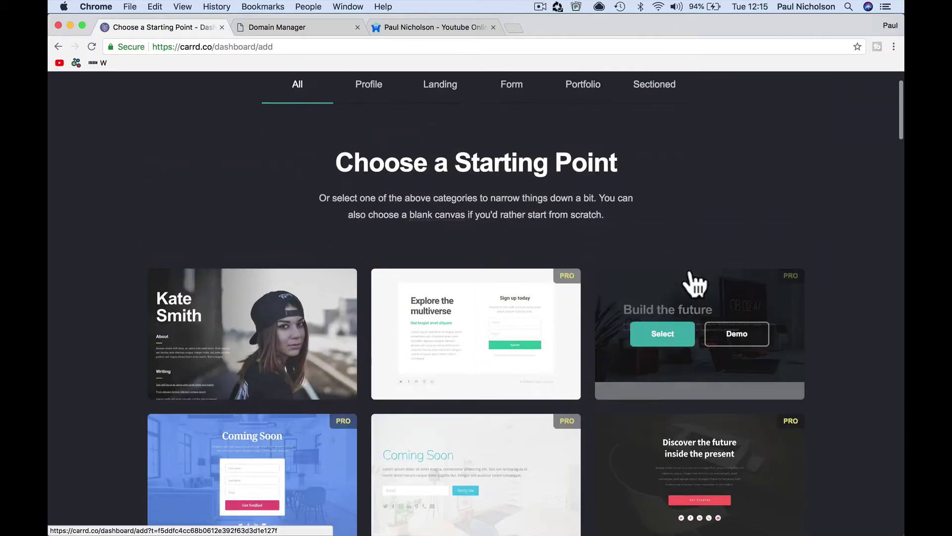
- Filter templates by Profile, Landing and Form, ending on Landing
click(366, 93)
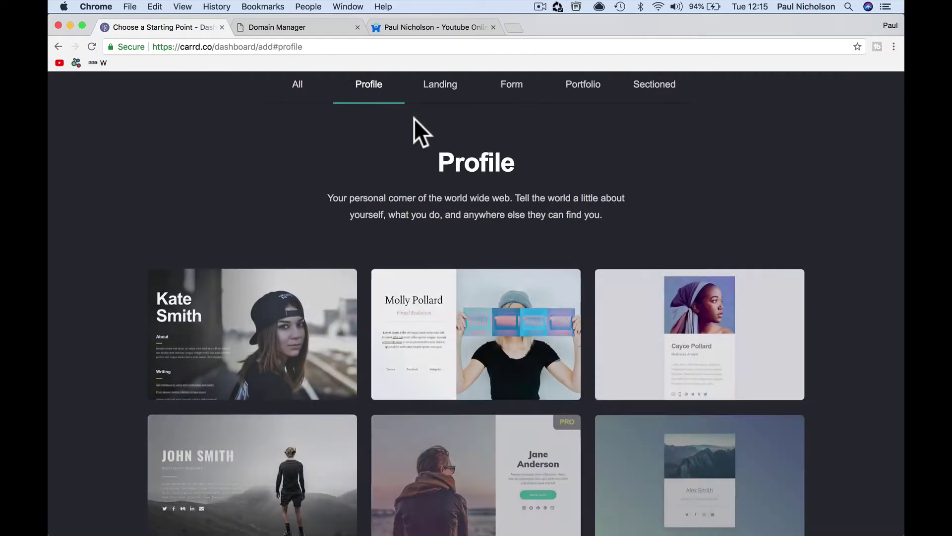
click(439, 97)
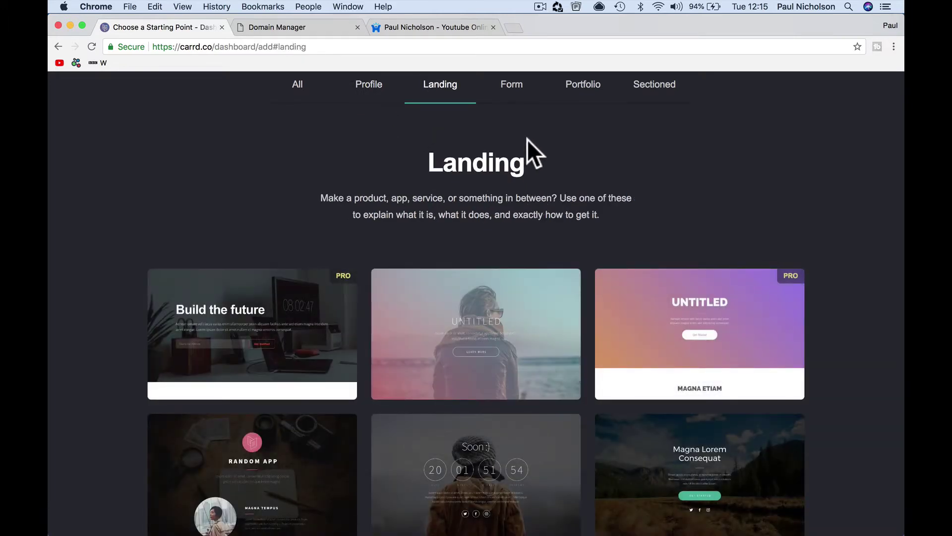
click(507, 101)
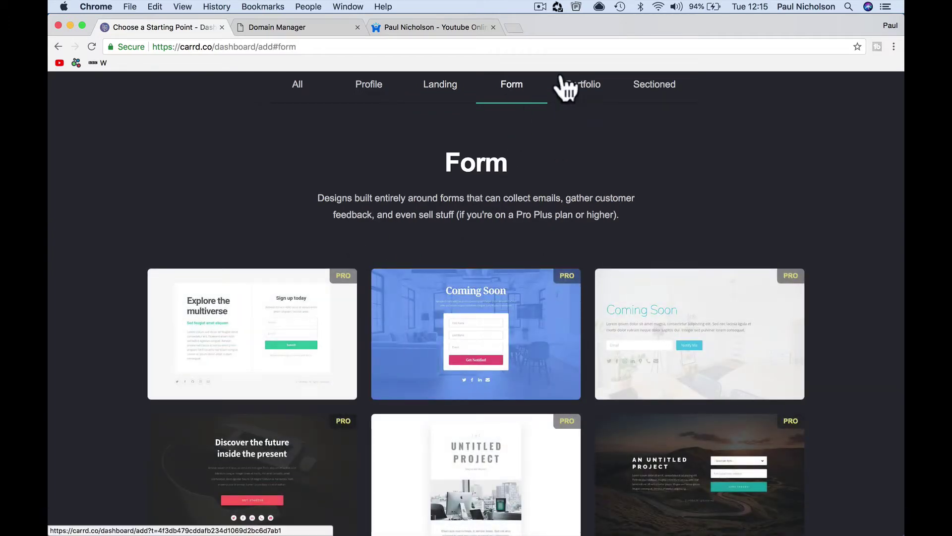
click(446, 90)
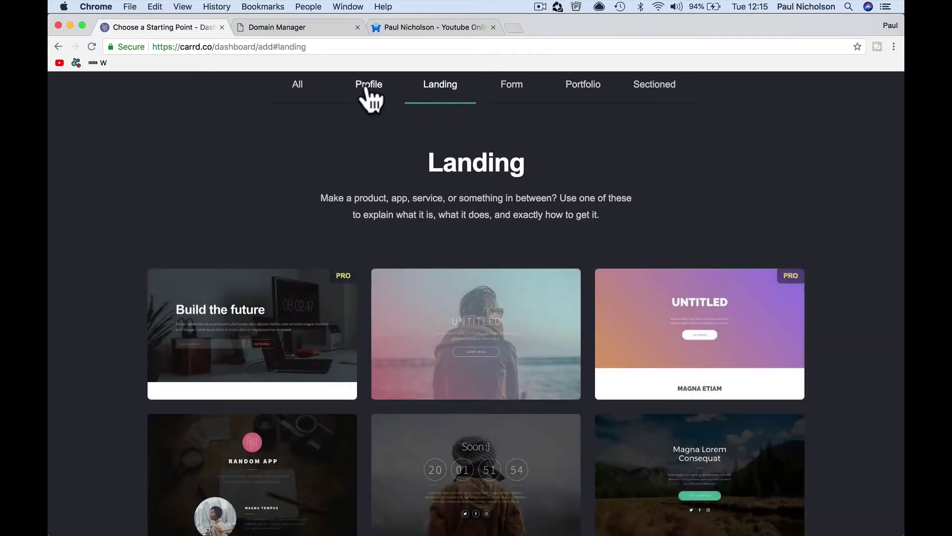
- Replace the template's JOHN SMITH heading with 'Happy-Me'
click(299, 94)
scroll(443, 236, down, 10)
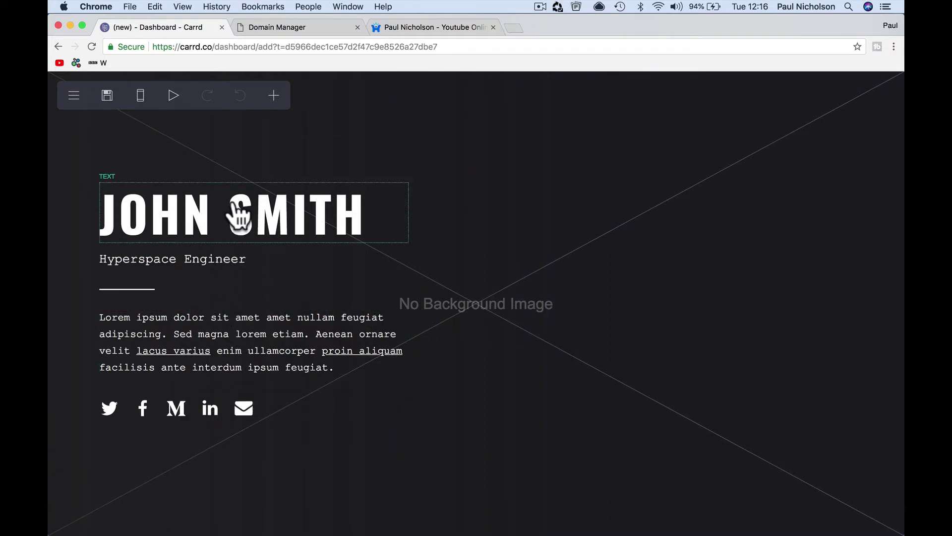
click(274, 221)
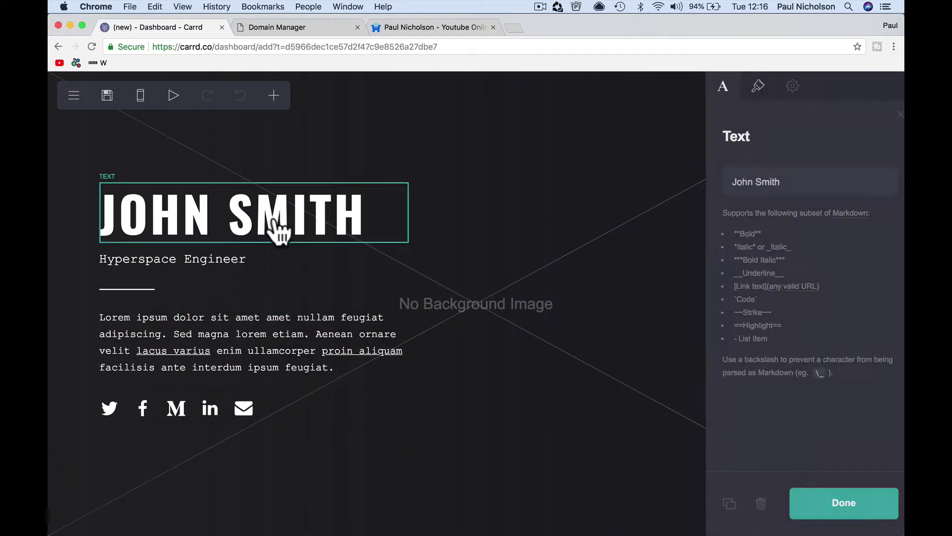
triple_click(746, 176)
text(Happy-Me)
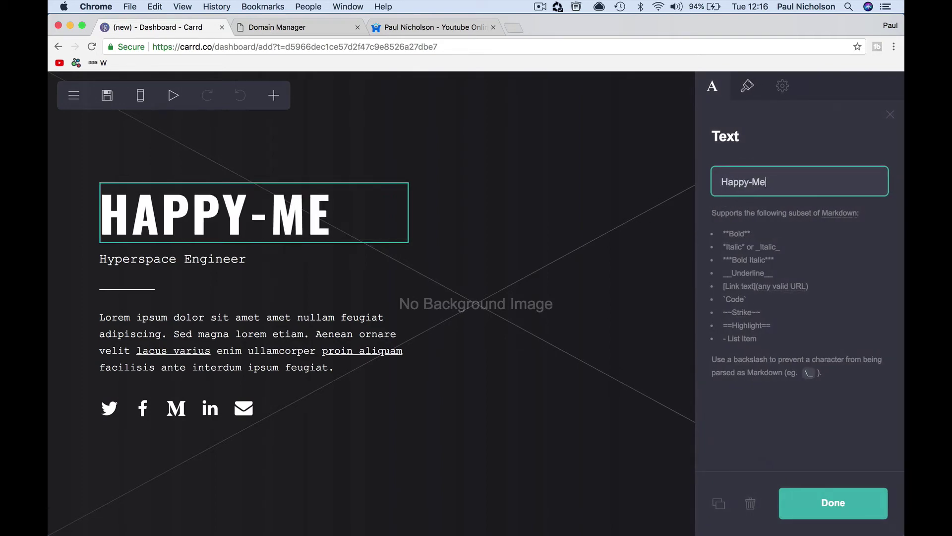
click(426, 275)
- Change the Hyperspace Engineer subtitle to 'Change is inevitable, personal growth is a choice.'
click(353, 262)
triple_click(752, 182)
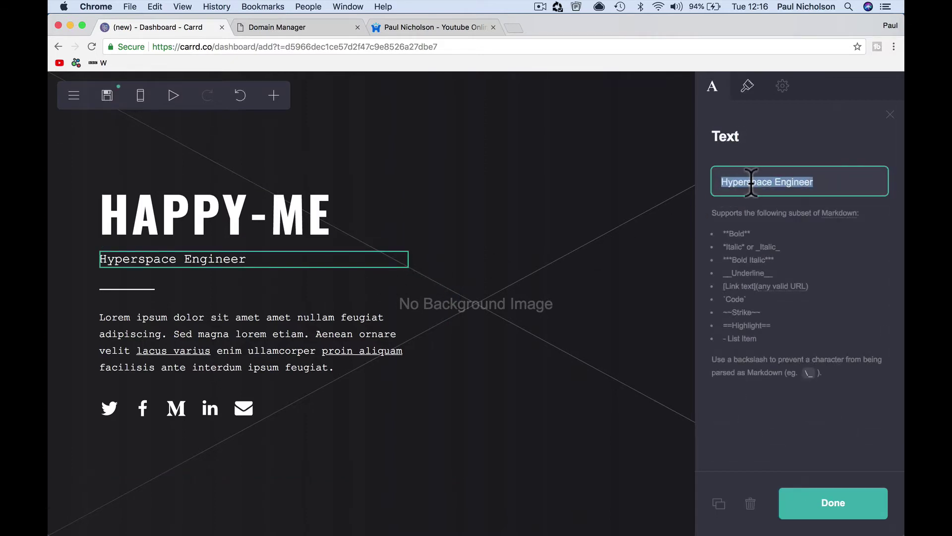
text(H)
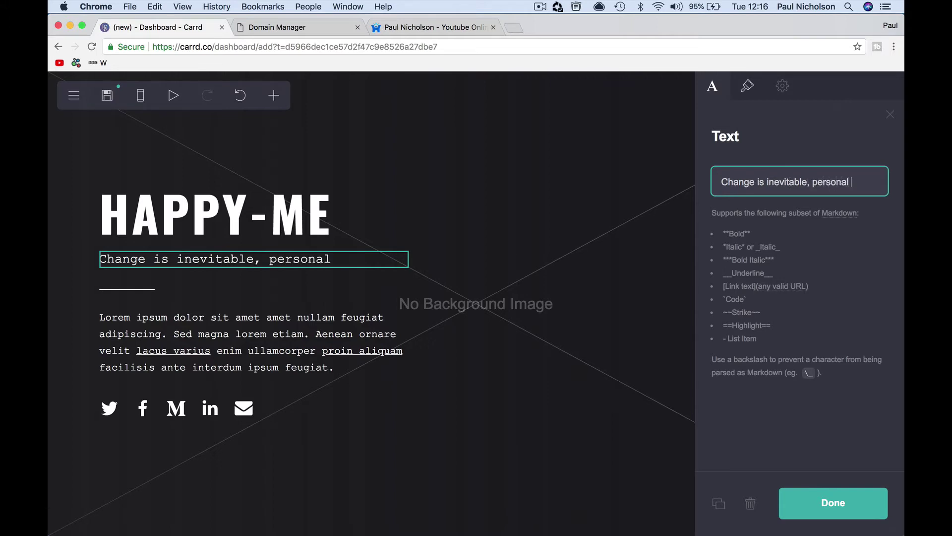
text(th )
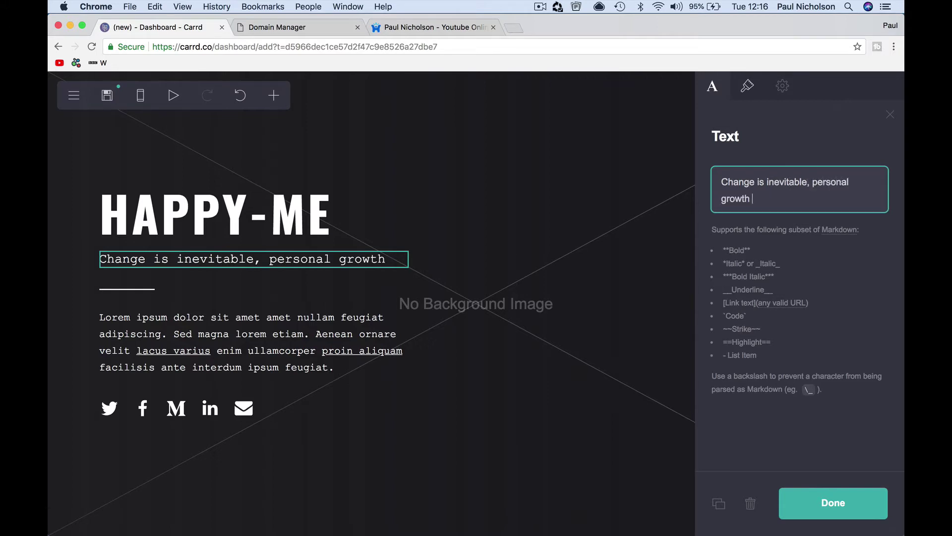
text(is a choice.)
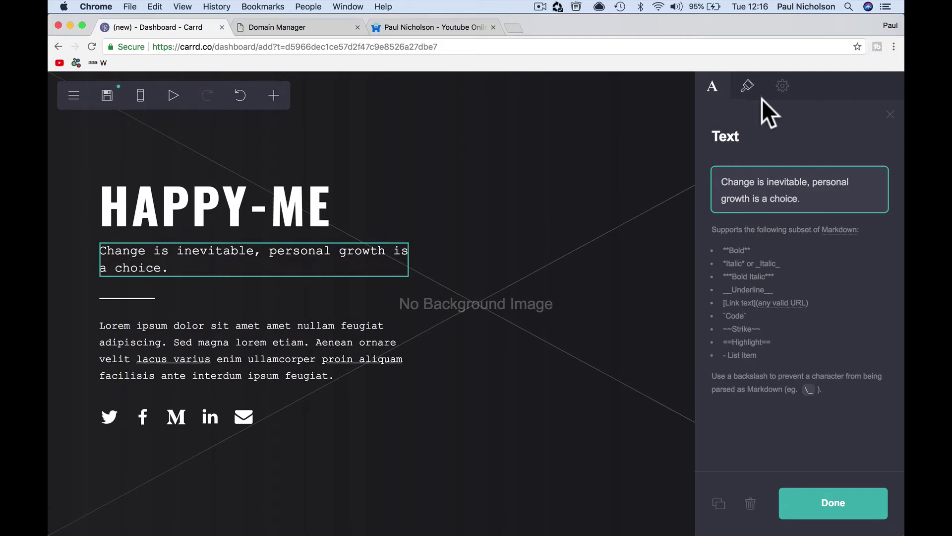
- Make the tagline size 1.75 and Regular weight in Courier New, and widen the divider to 50
click(748, 87)
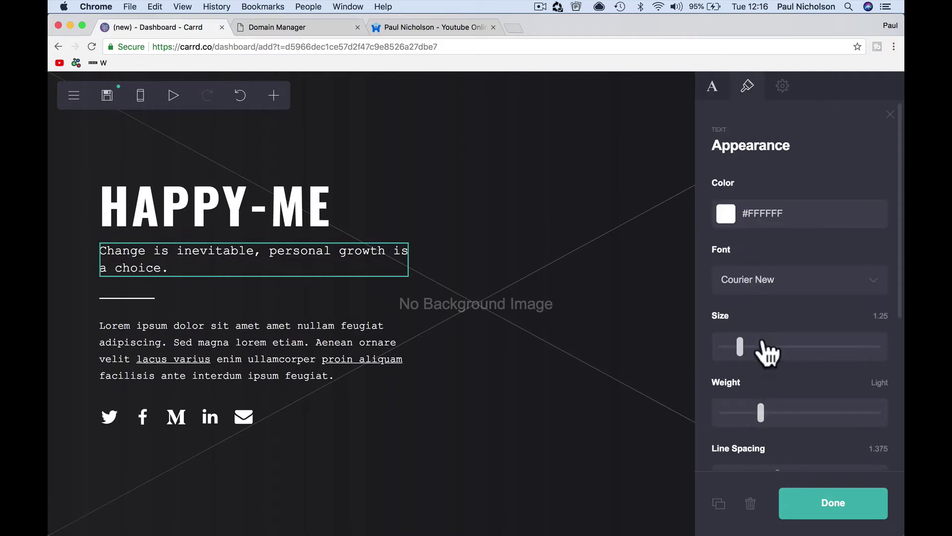
click(743, 349)
drag(743, 348, 751, 350)
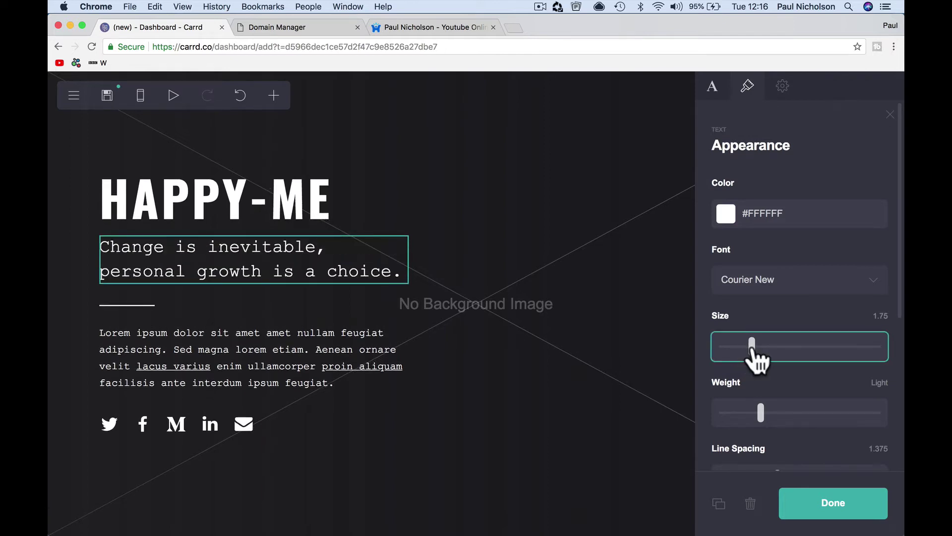
drag(759, 419, 786, 422)
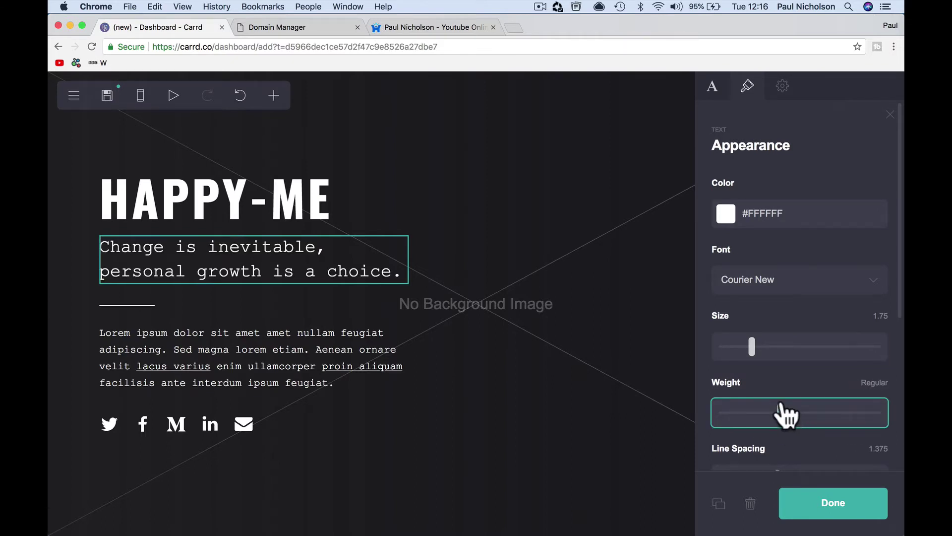
click(796, 270)
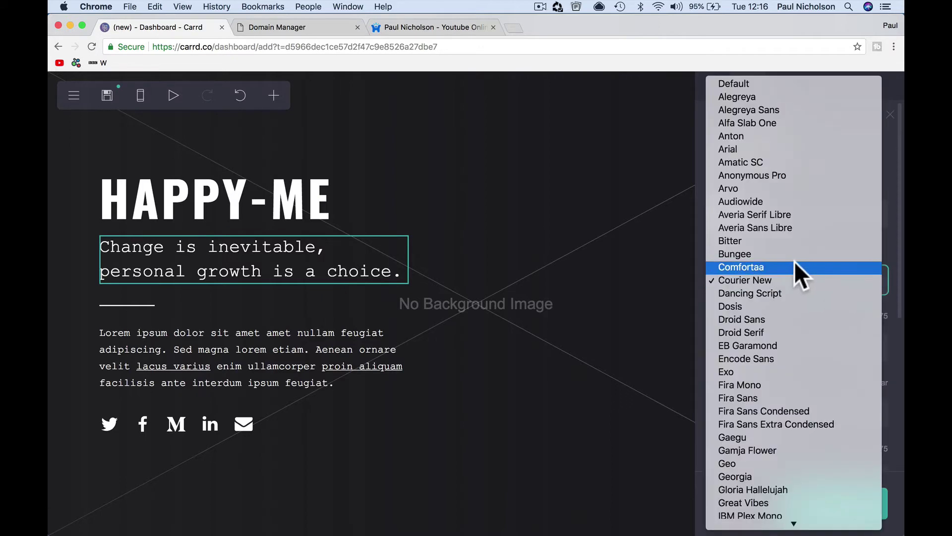
click(794, 261)
click(793, 266)
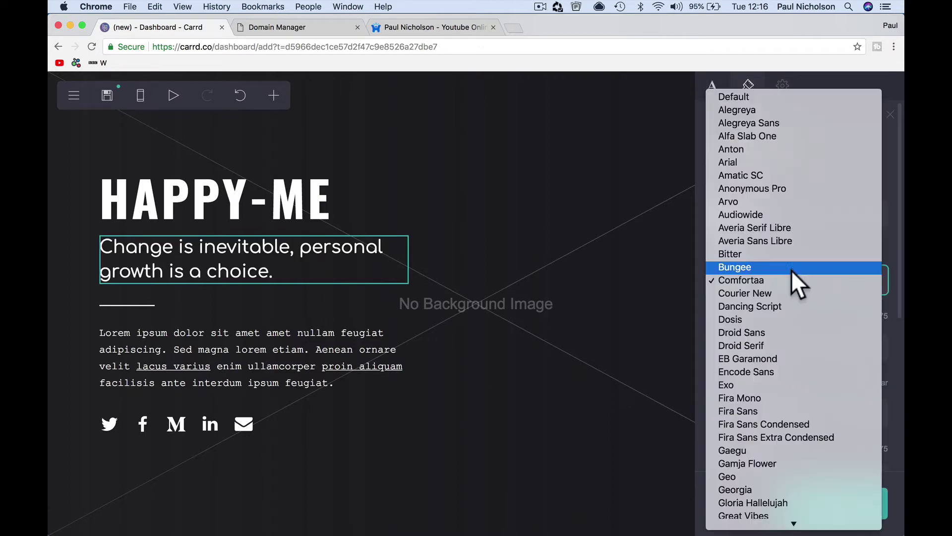
click(790, 290)
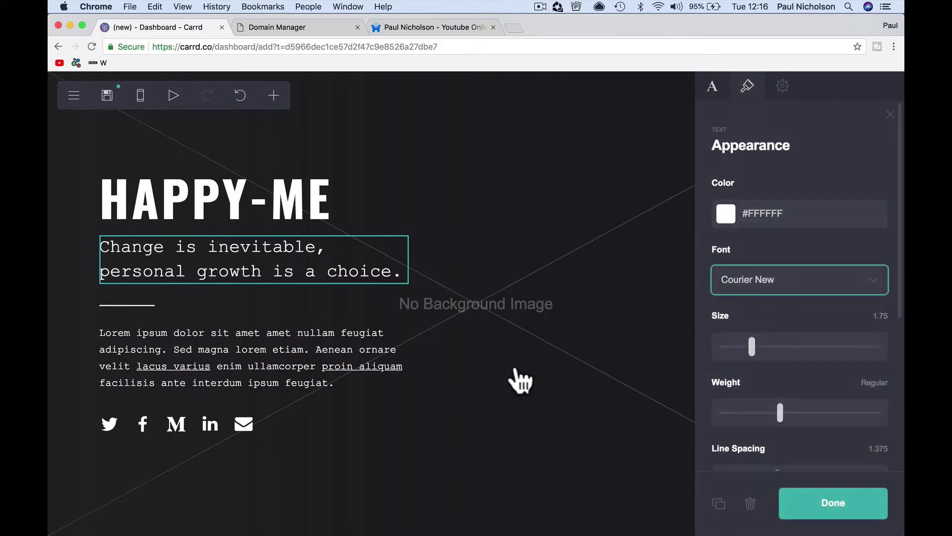
click(312, 306)
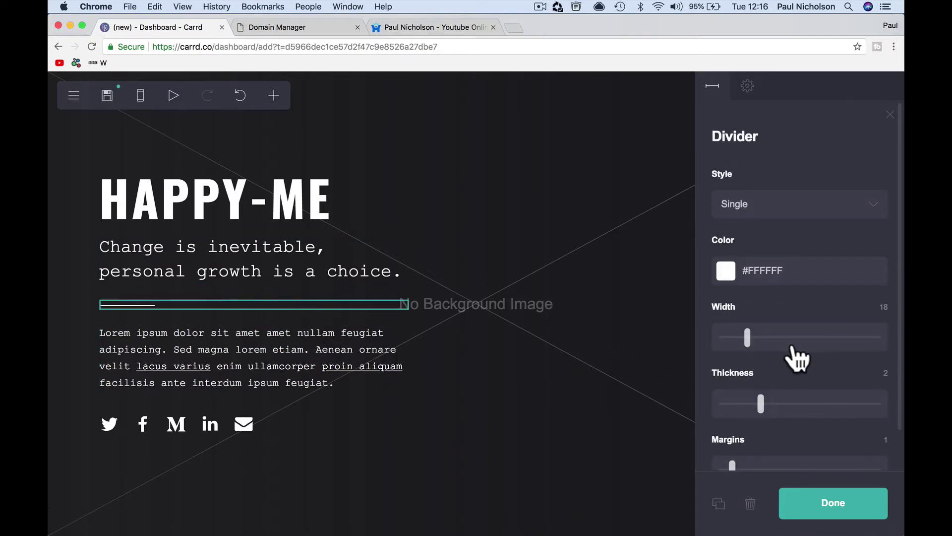
drag(748, 337, 799, 343)
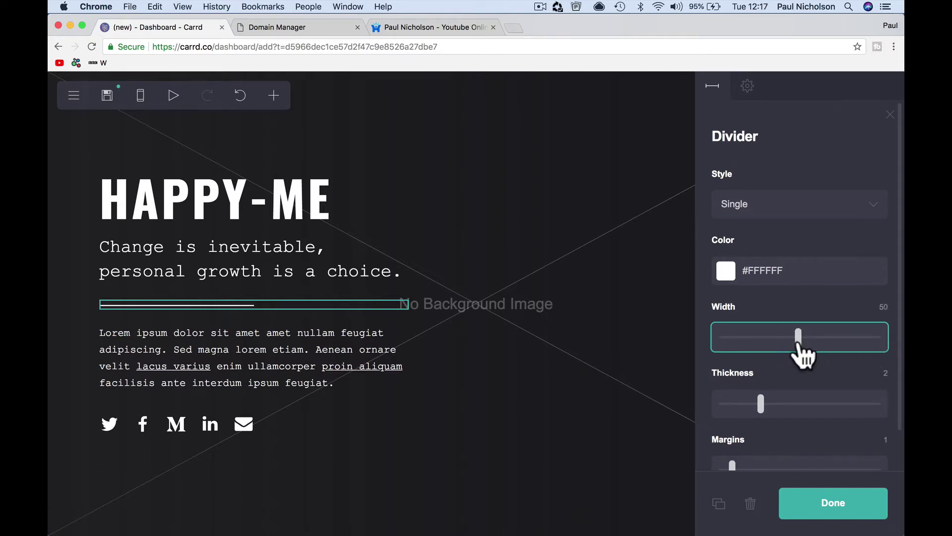
- Replace the lorem ipsum paragraph text with 'Welcome to the Happy-Me Network.'
click(436, 378)
click(373, 366)
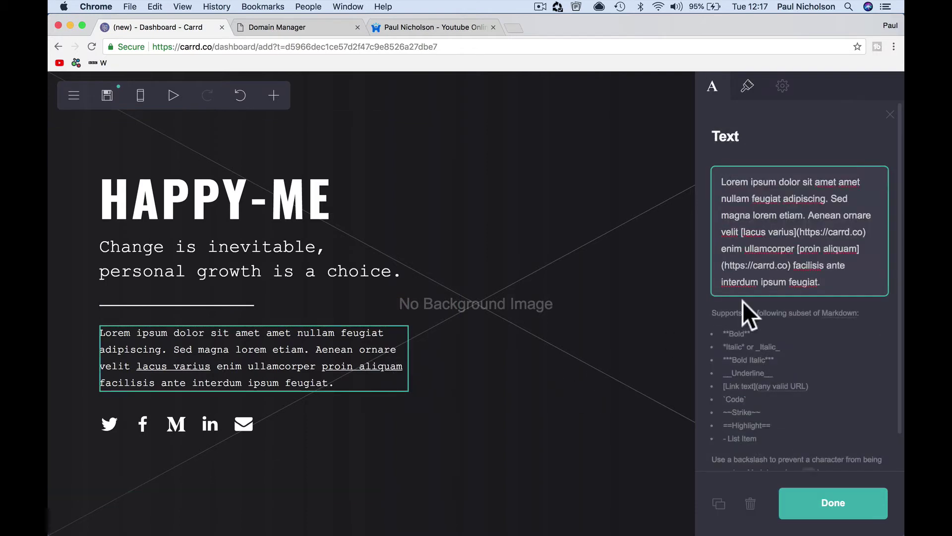
drag(844, 288, 687, 193)
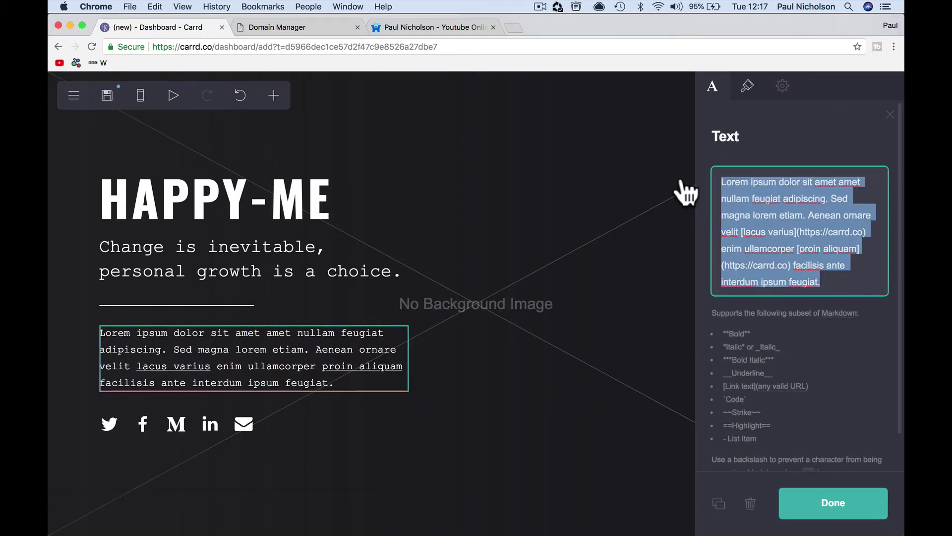
text(Welcome to the Happy-Me Network.)
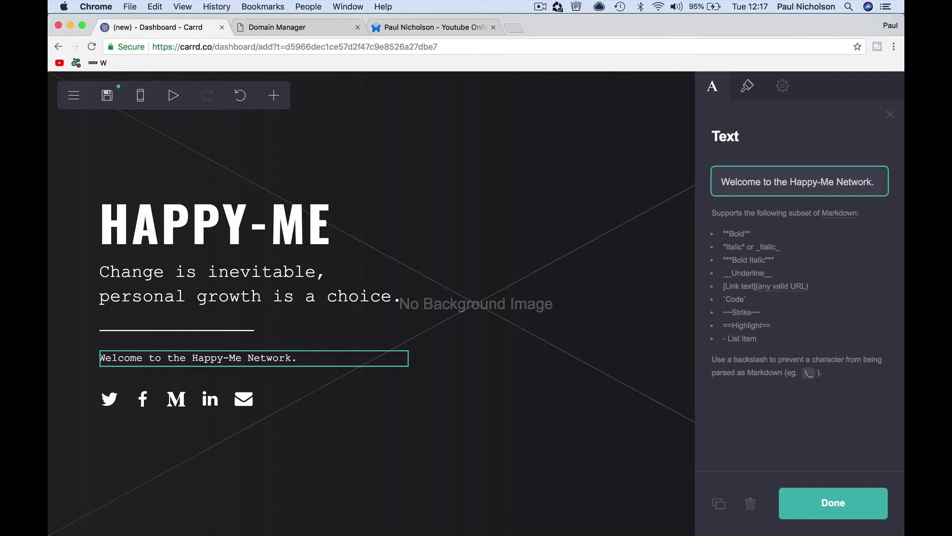
click(861, 513)
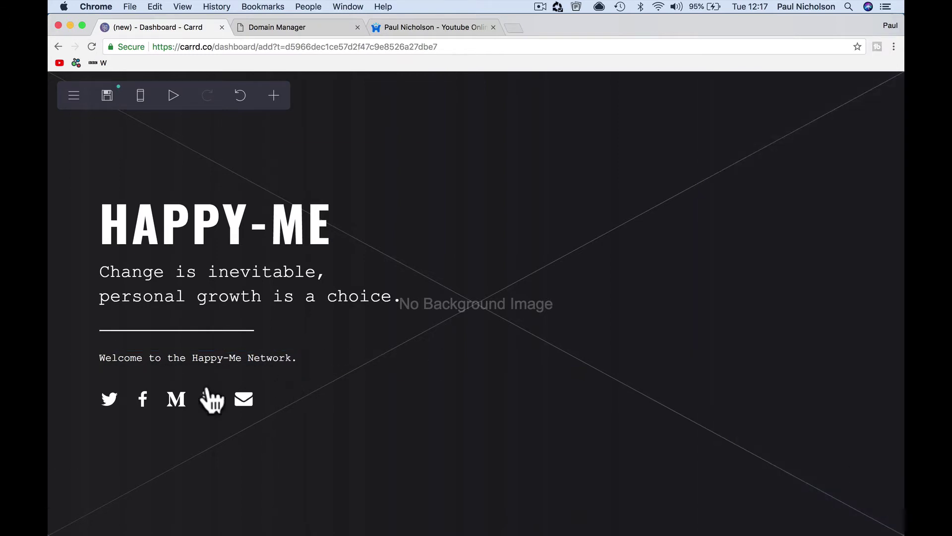
- Edit the Twitter icon's link in the social icons row
click(118, 412)
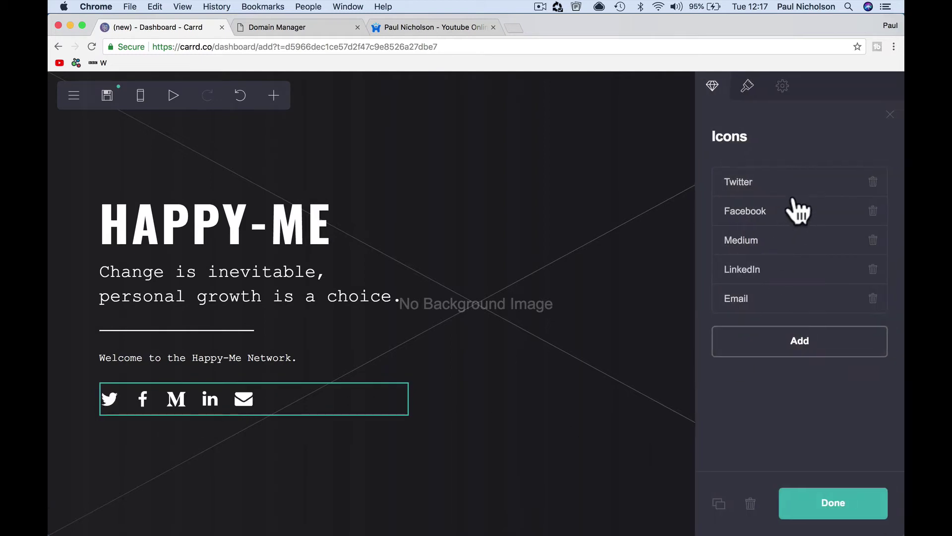
click(794, 191)
click(821, 316)
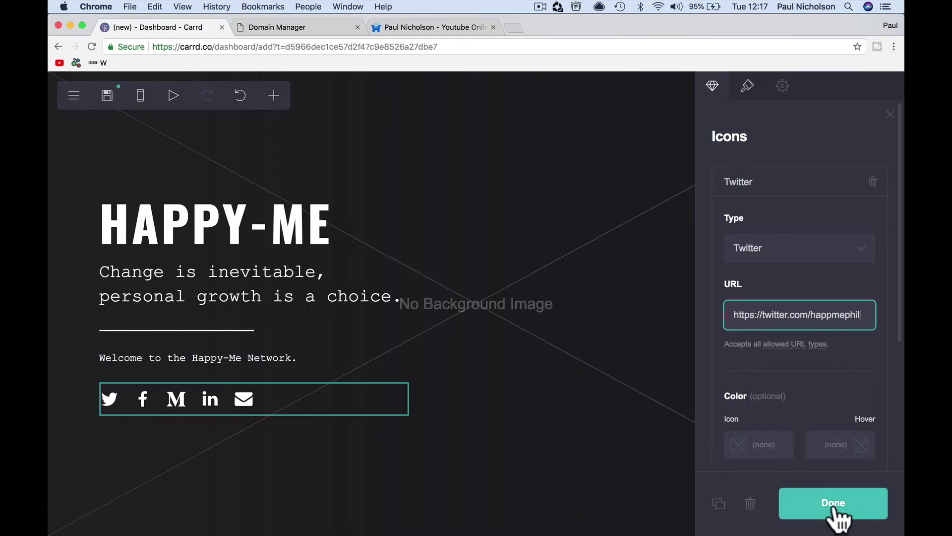
click(833, 502)
click(152, 406)
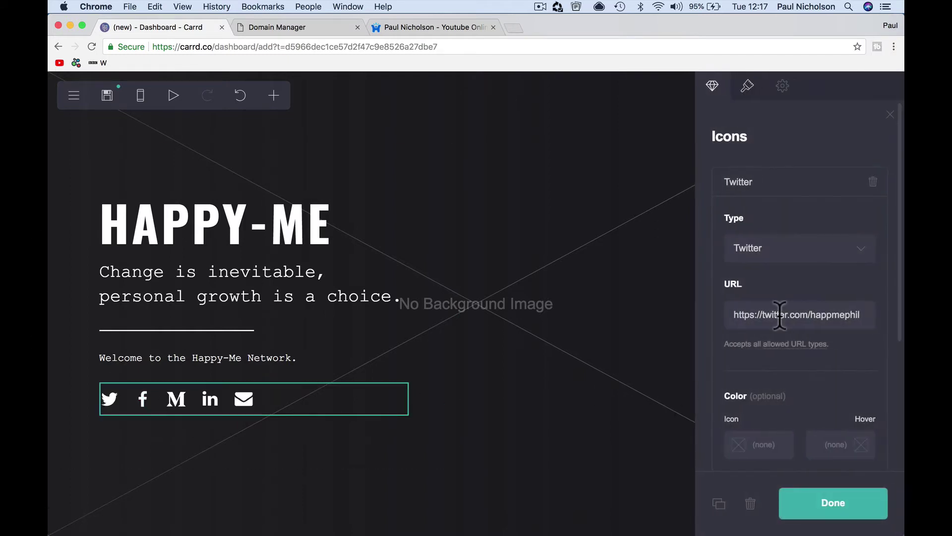
click(834, 315)
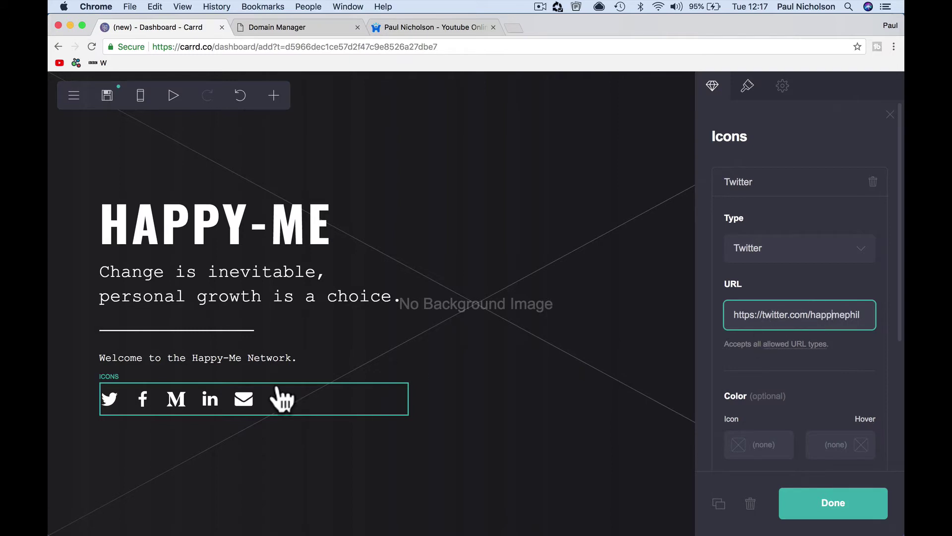
click(793, 193)
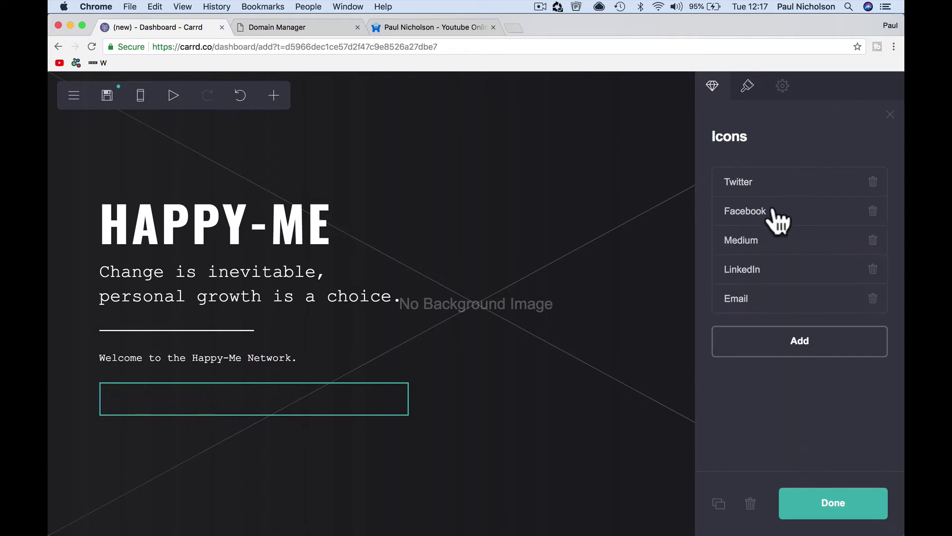
- Append 'happymephilosophy' to the Facebook icon's link
click(777, 213)
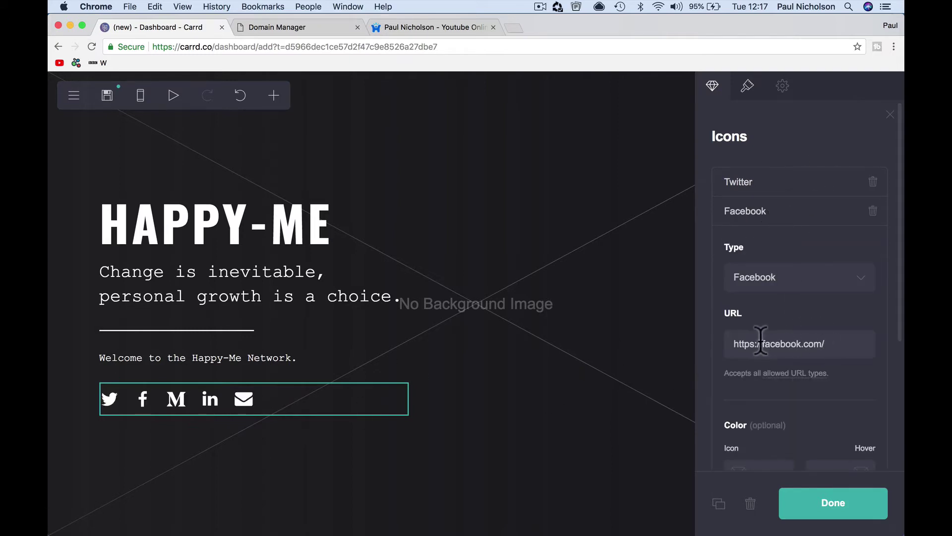
click(831, 347)
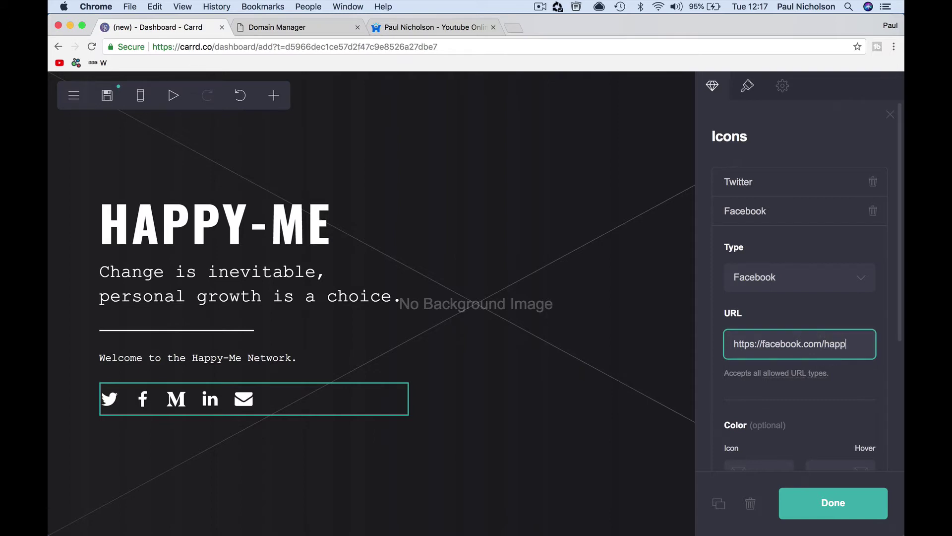
text(happymephilo)
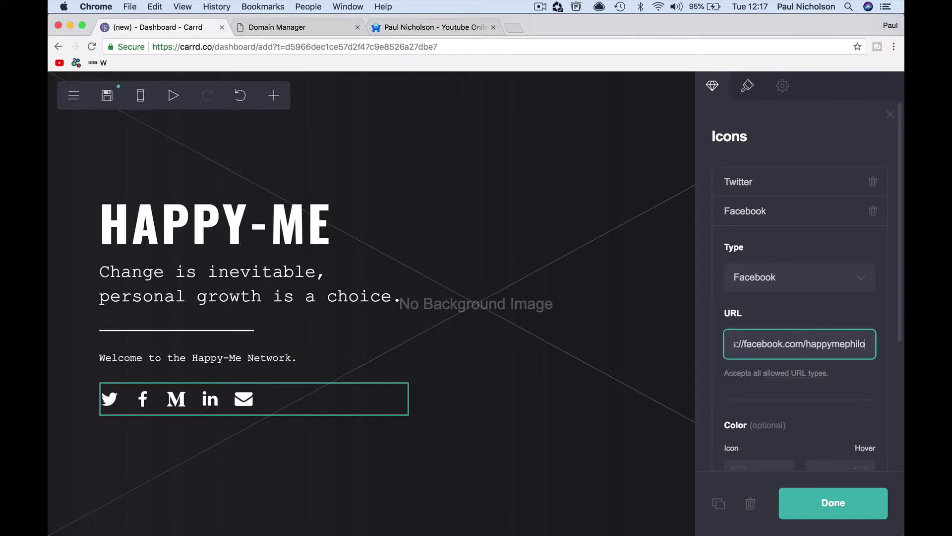
text(sophy)
scroll(814, 427, down, 5)
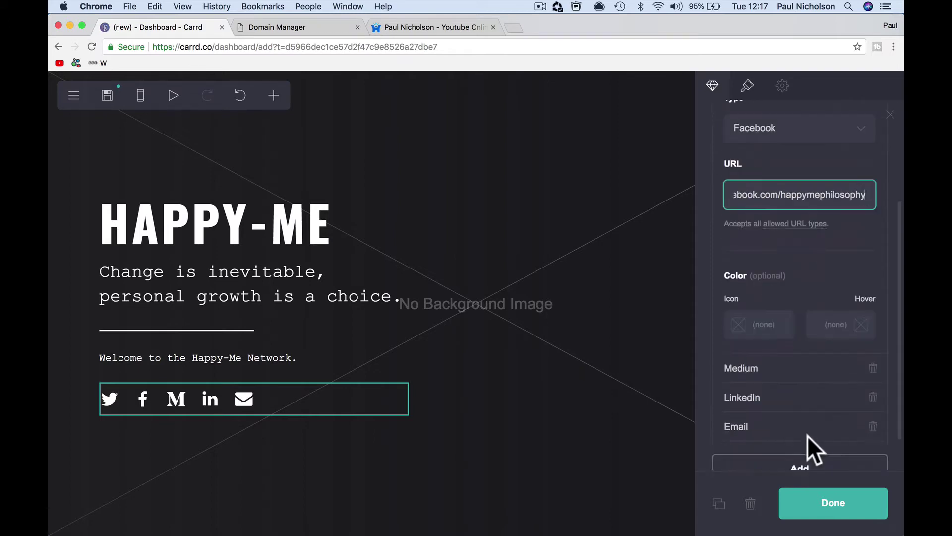
click(792, 328)
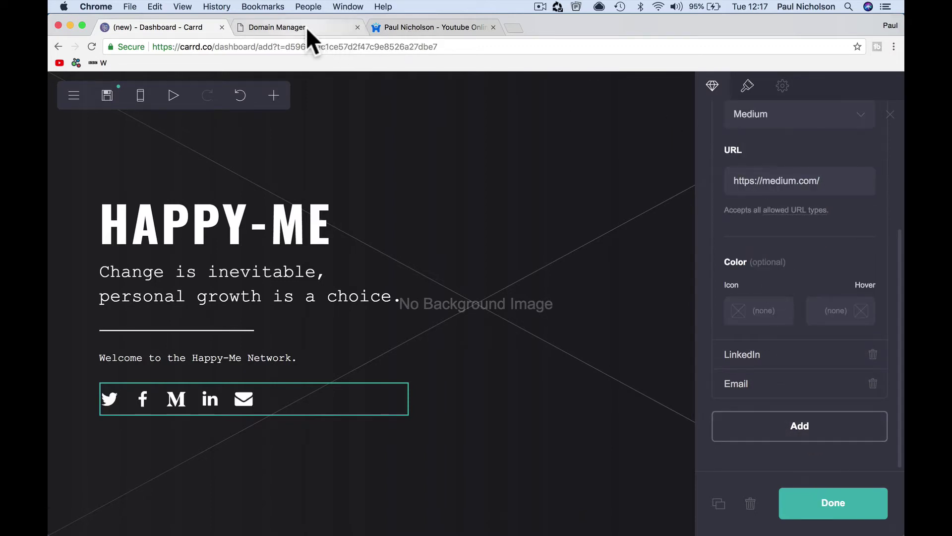
click(790, 174)
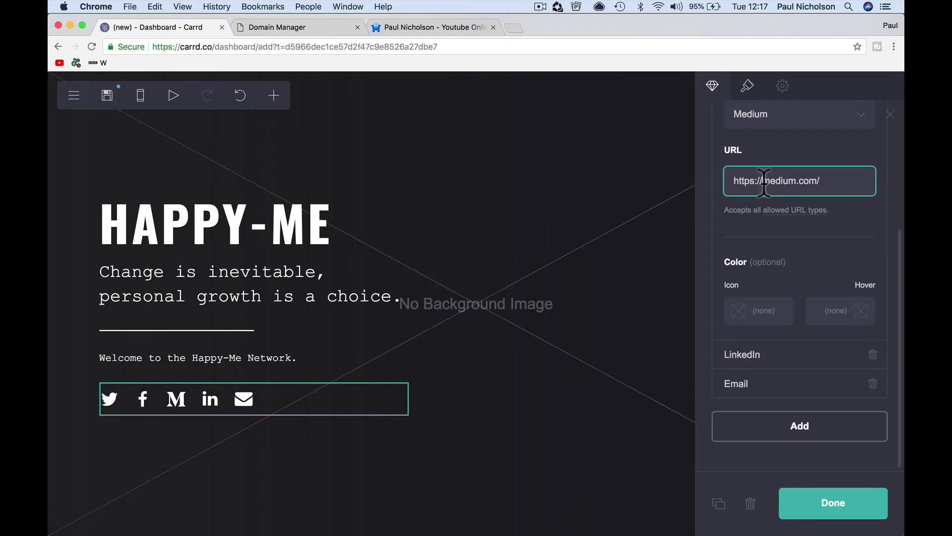
text(blog.happy-me.com)
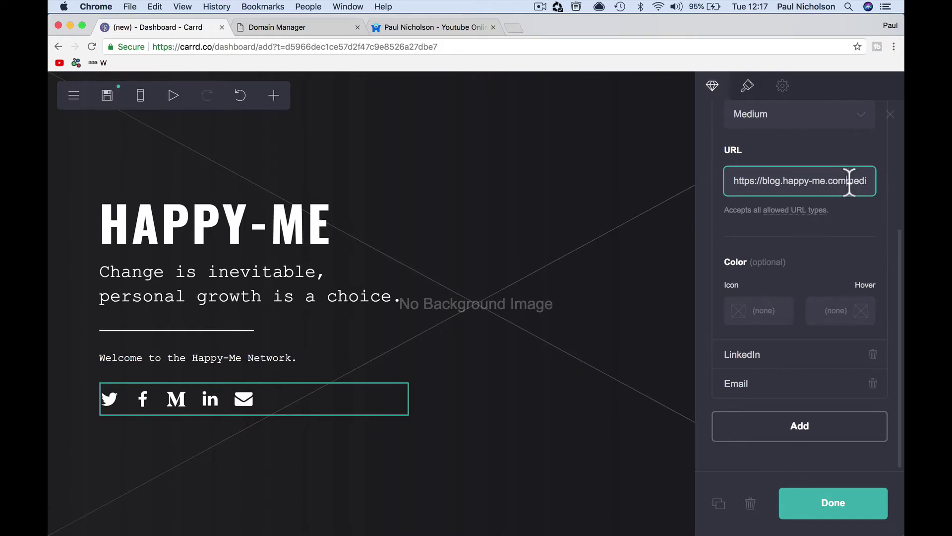
key(BackSpace)
- Change the third social icon's type from Medium to Blogger
click(831, 115)
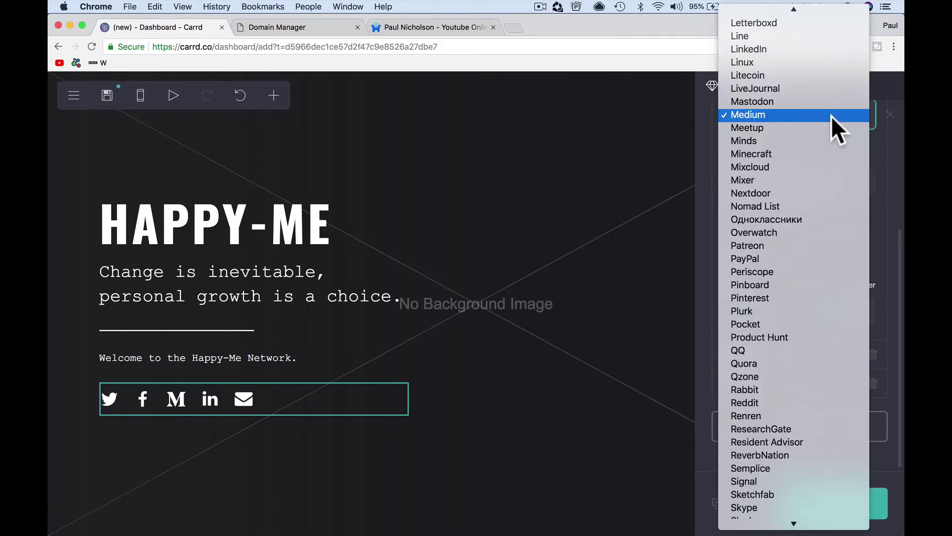
scroll(838, 295, down, 10)
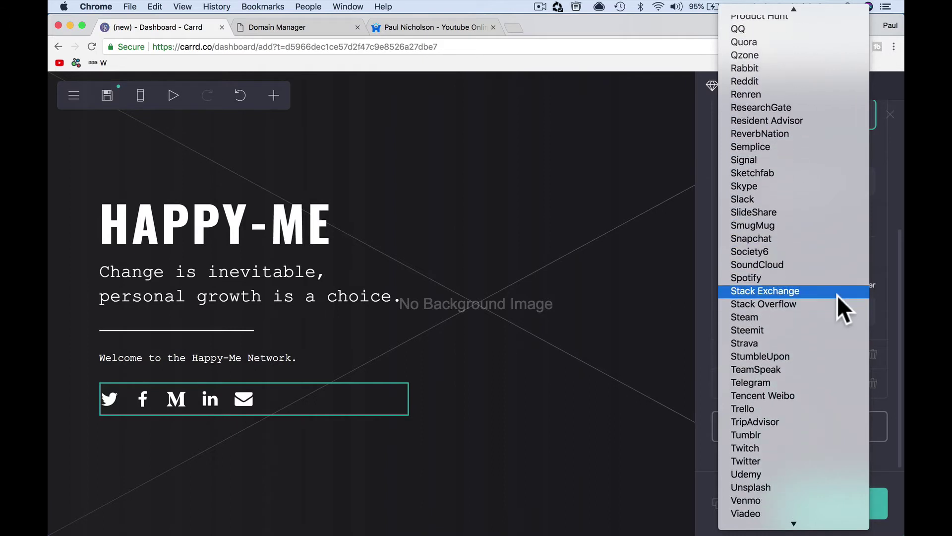
scroll(837, 296, down, 8)
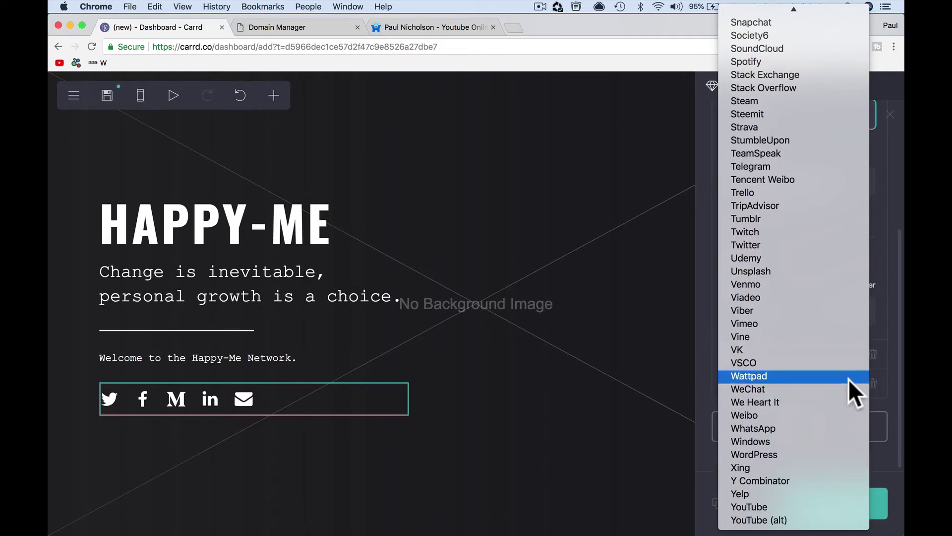
scroll(849, 379, up, 2)
scroll(850, 379, up, 10)
scroll(849, 379, up, 15)
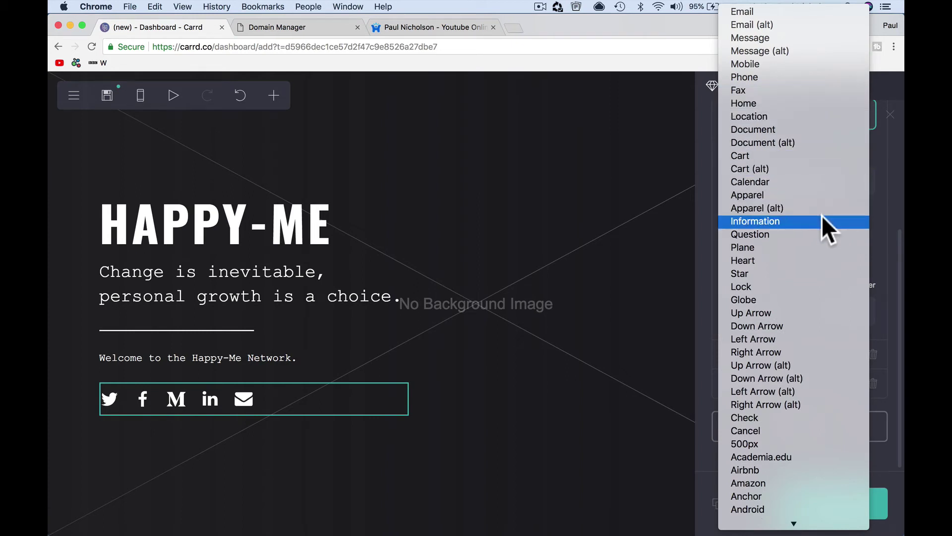
scroll(833, 287, down, 3)
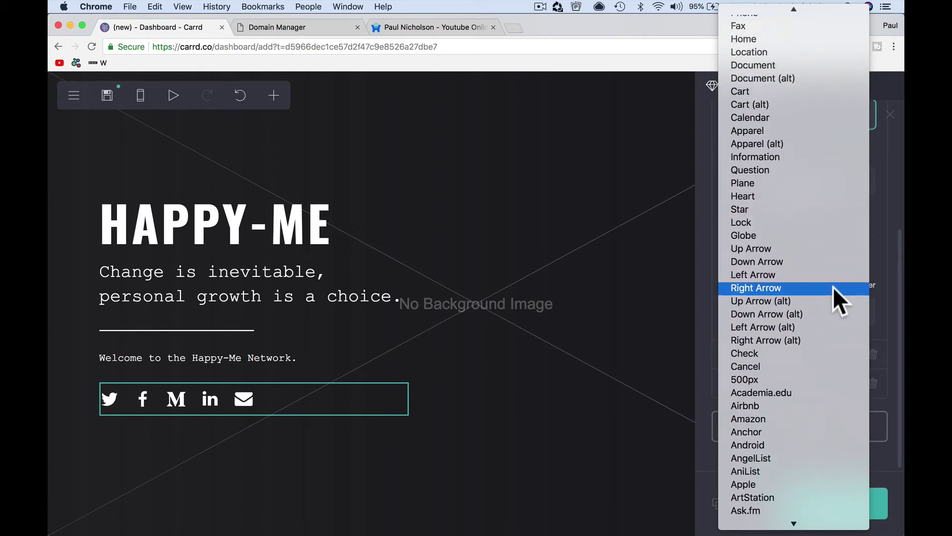
scroll(832, 287, down, 1)
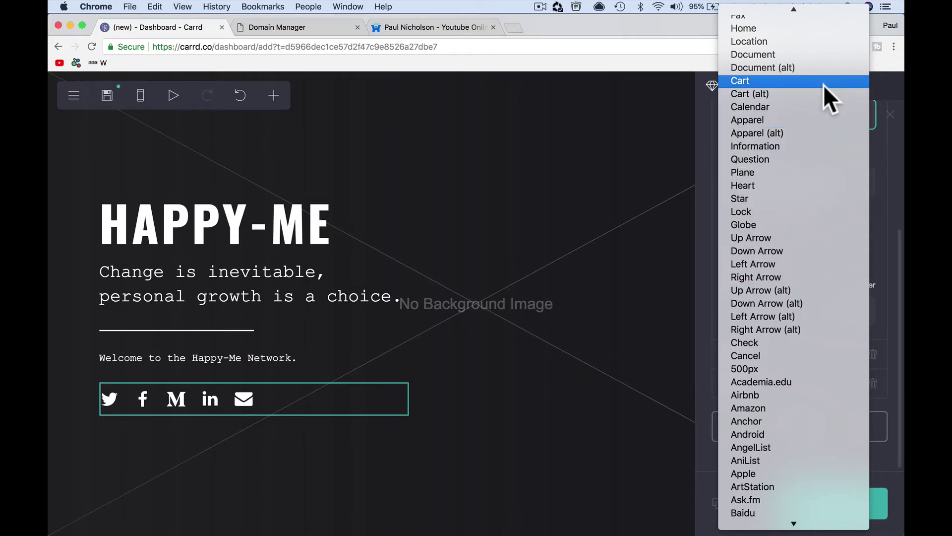
scroll(823, 85, up, 2)
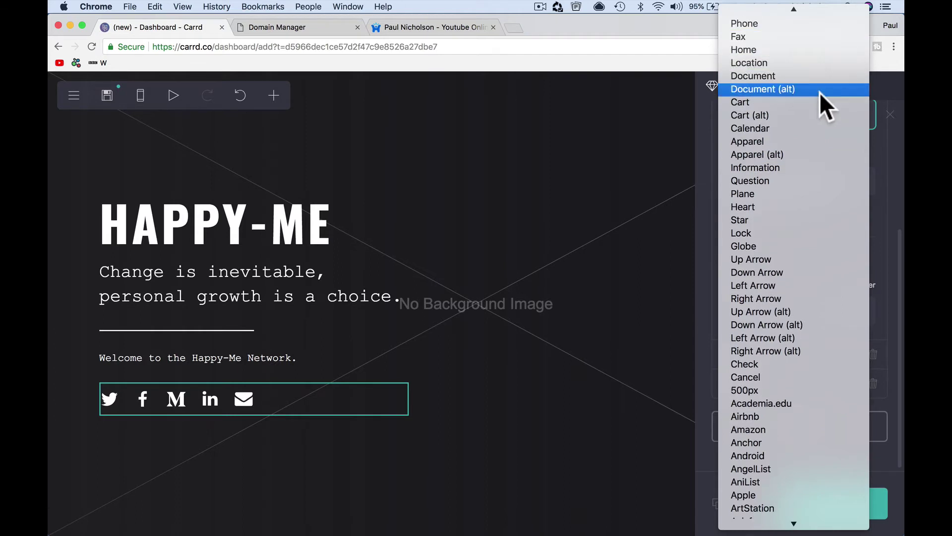
scroll(821, 292, down, 3)
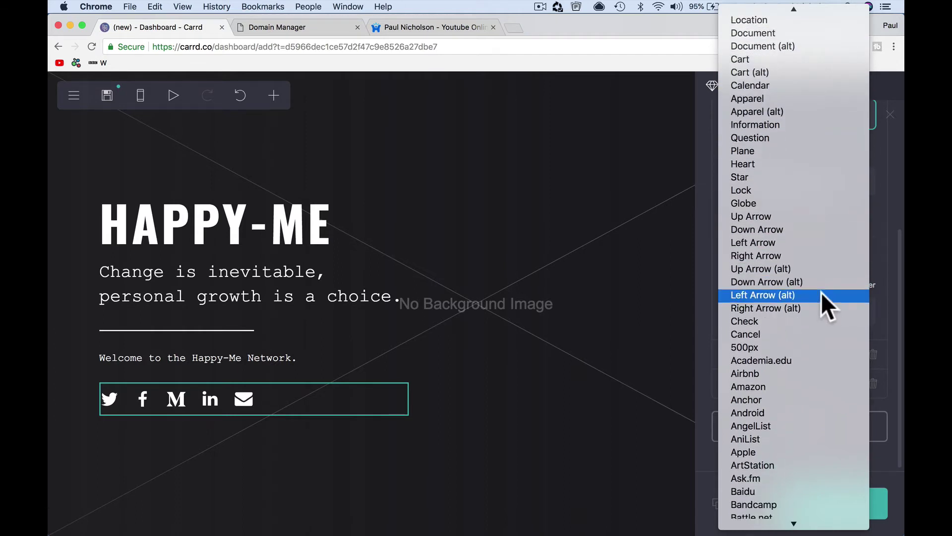
scroll(820, 291, down, 10)
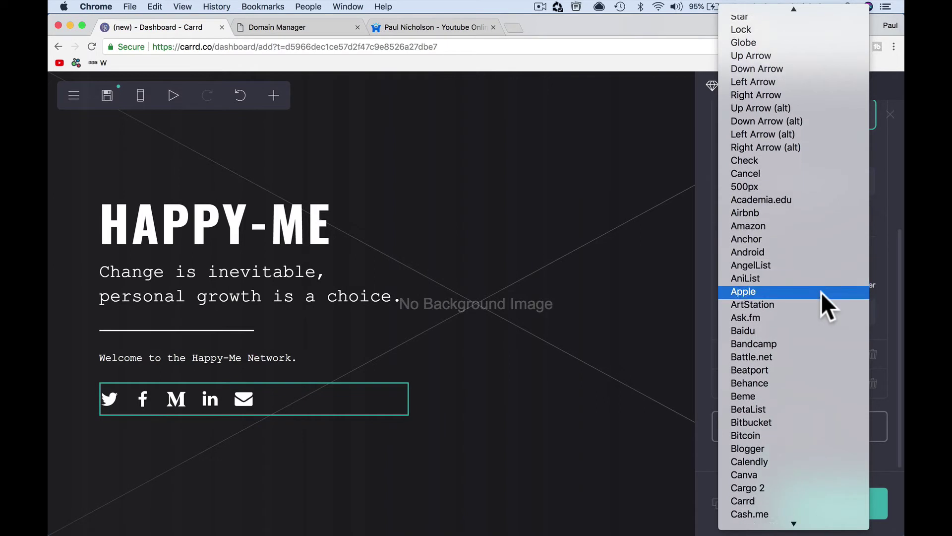
scroll(821, 292, down, 4)
click(817, 382)
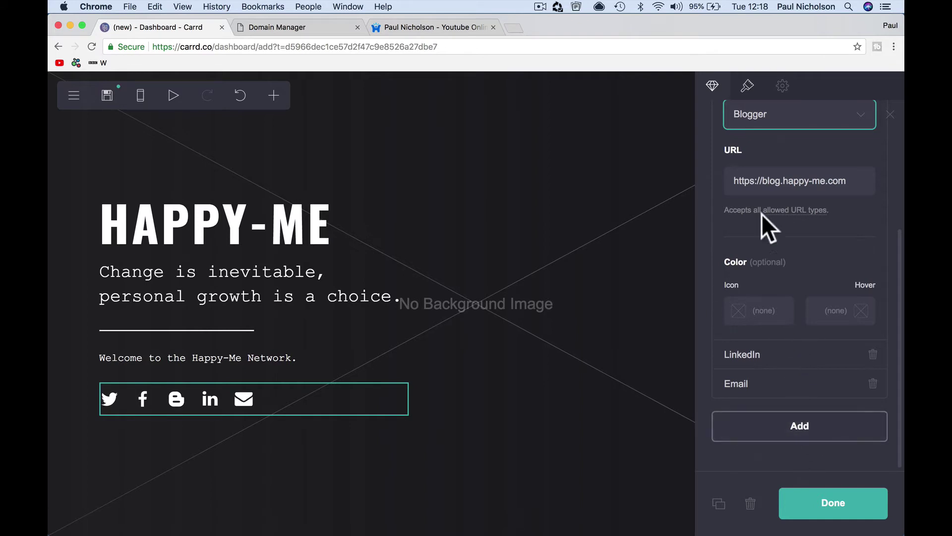
scroll(779, 129, up, 3)
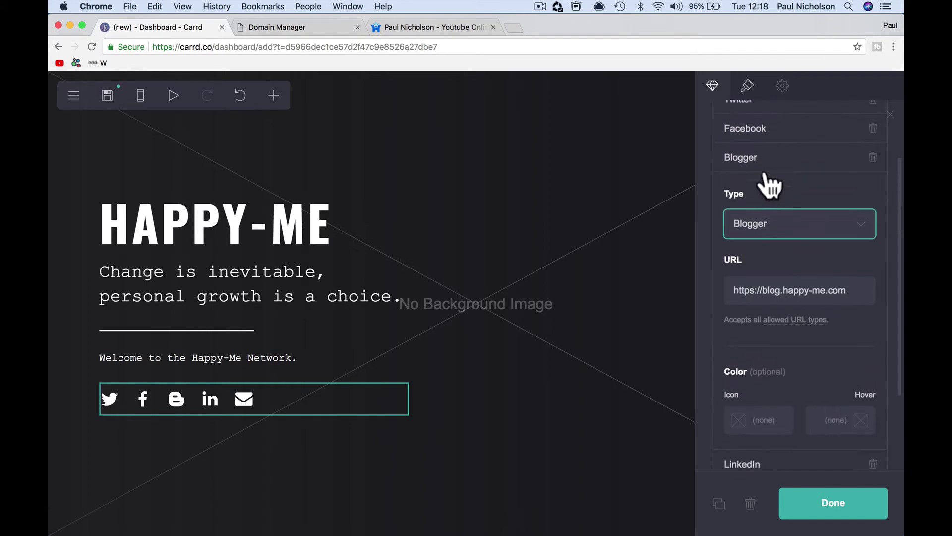
click(761, 185)
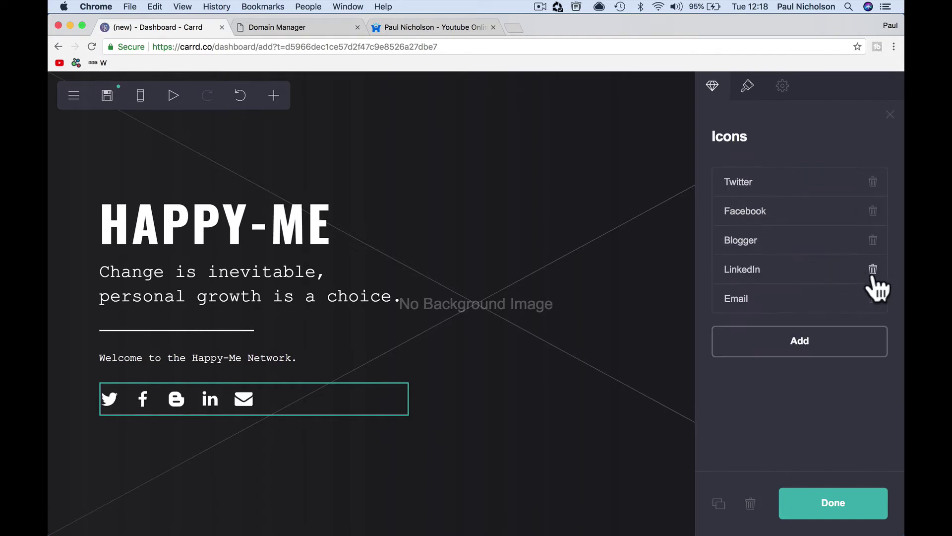
- Delete the LinkedIn icon and point the Email icon to the site's info e-mail address
click(873, 270)
click(831, 279)
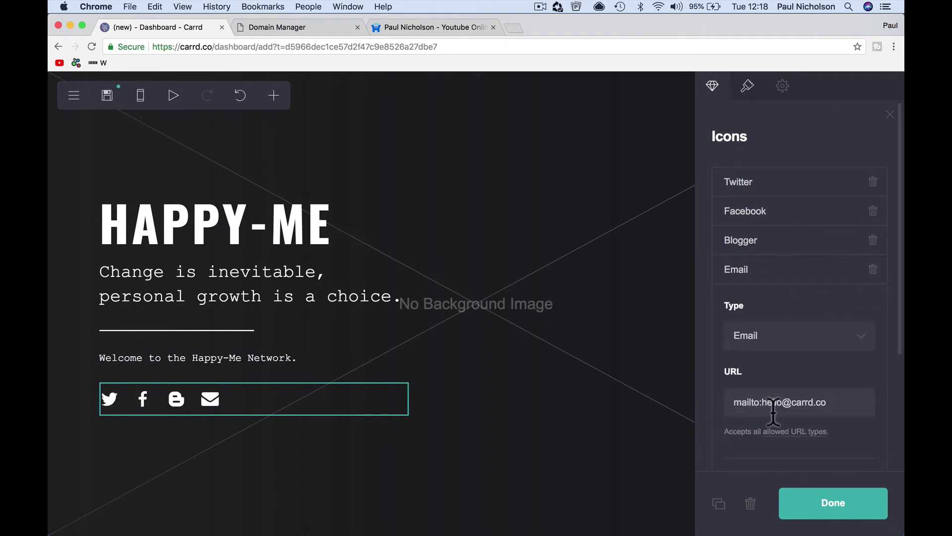
drag(767, 403, 825, 402)
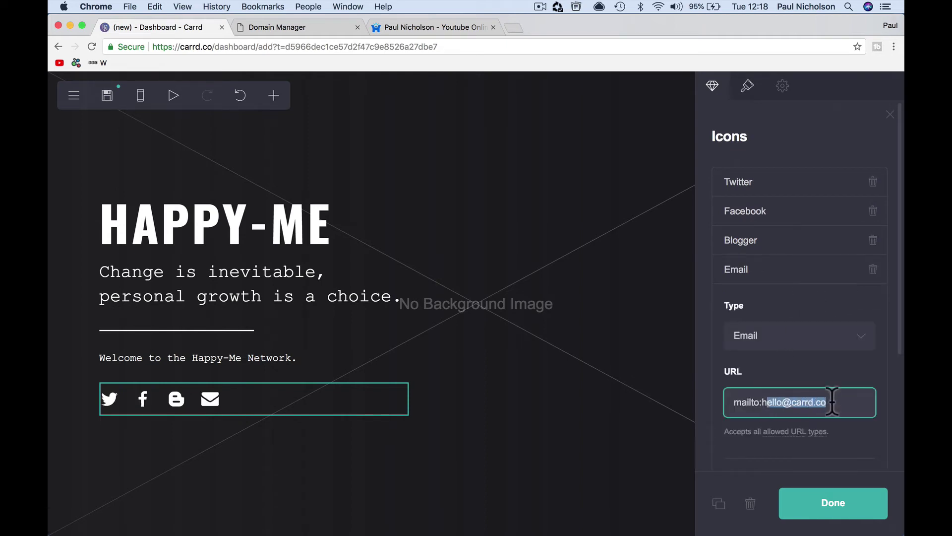
key(BackSpace)
key(BackSpace)
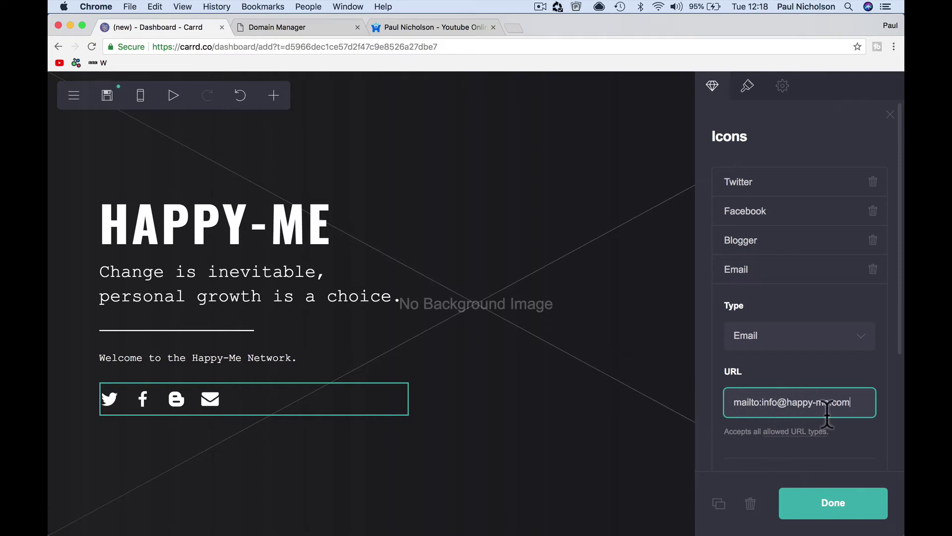
scroll(827, 437, down, 5)
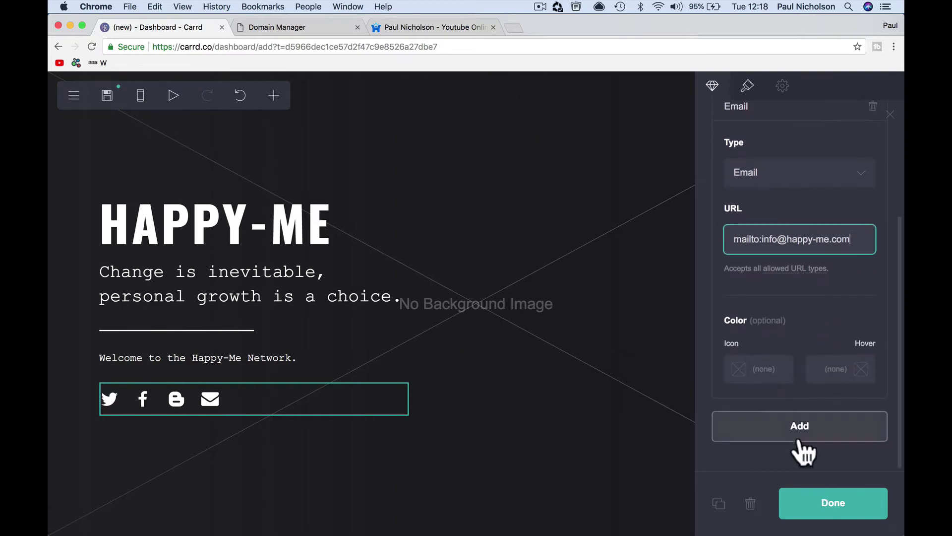
click(805, 507)
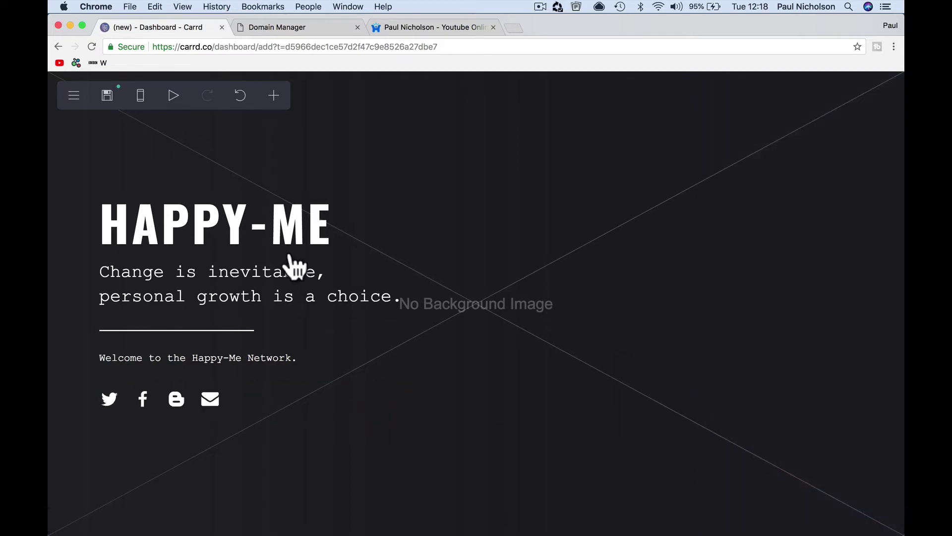
- Try a solid dark blue colour as the page background
click(600, 135)
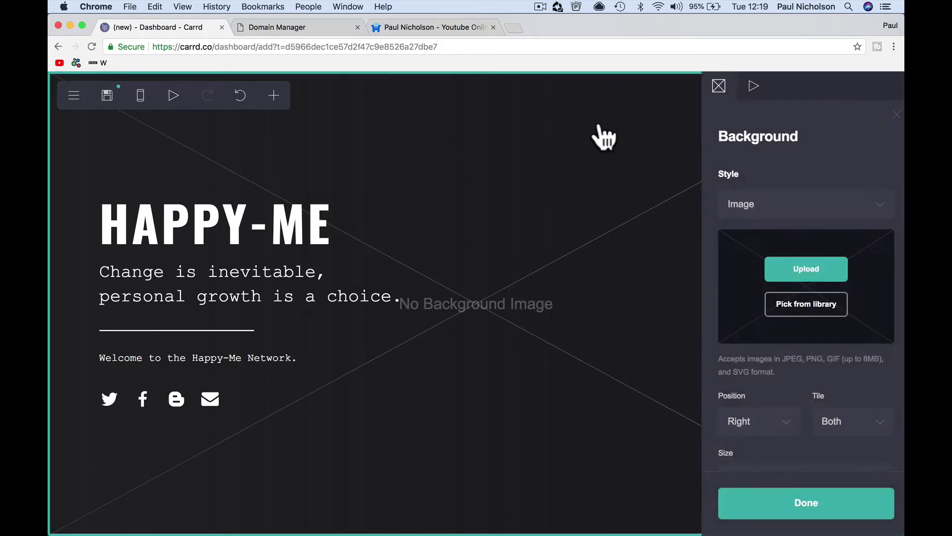
click(779, 203)
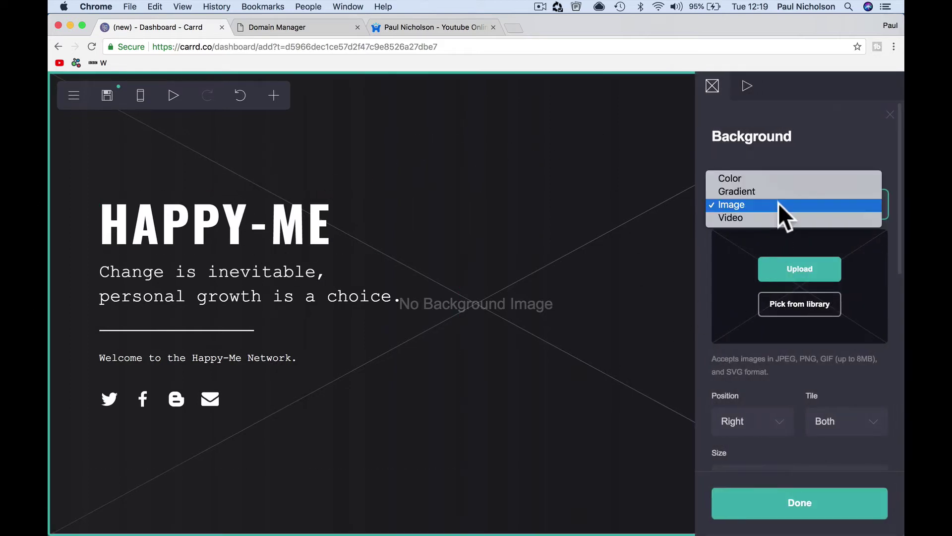
click(778, 202)
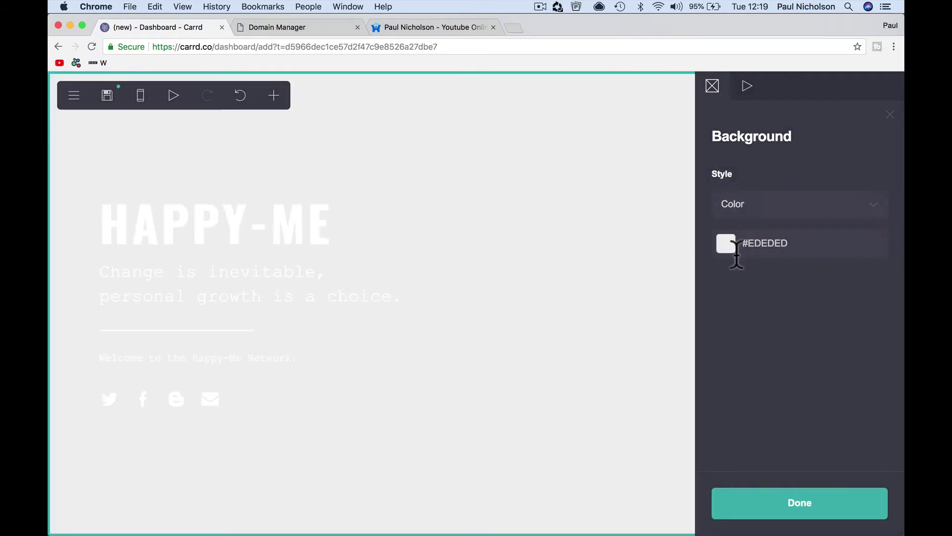
click(732, 249)
click(726, 358)
drag(759, 336, 857, 330)
- Try a gradient background, adjusting its direction and first colour position
click(826, 198)
click(801, 219)
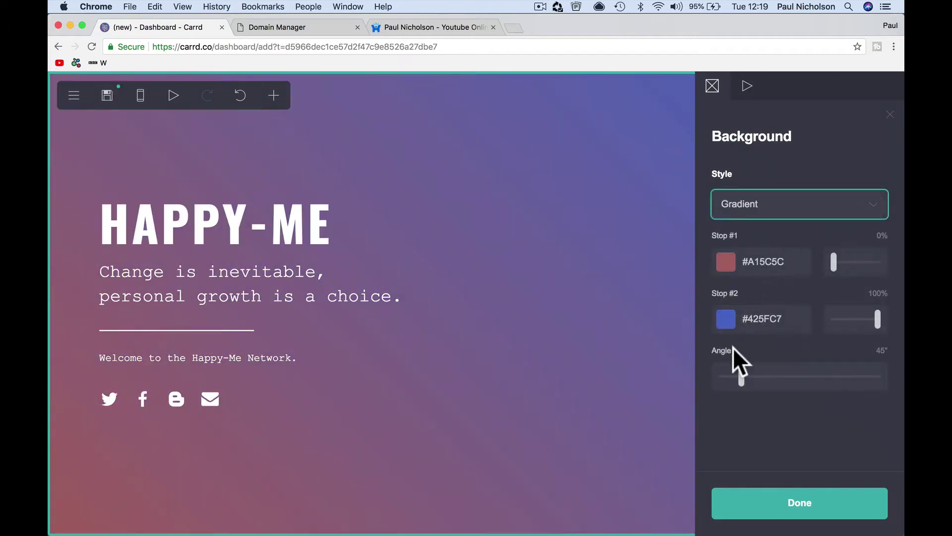
drag(742, 378, 765, 389)
drag(834, 262, 845, 261)
- Set the background to the black-and-white grid image from the library
click(818, 203)
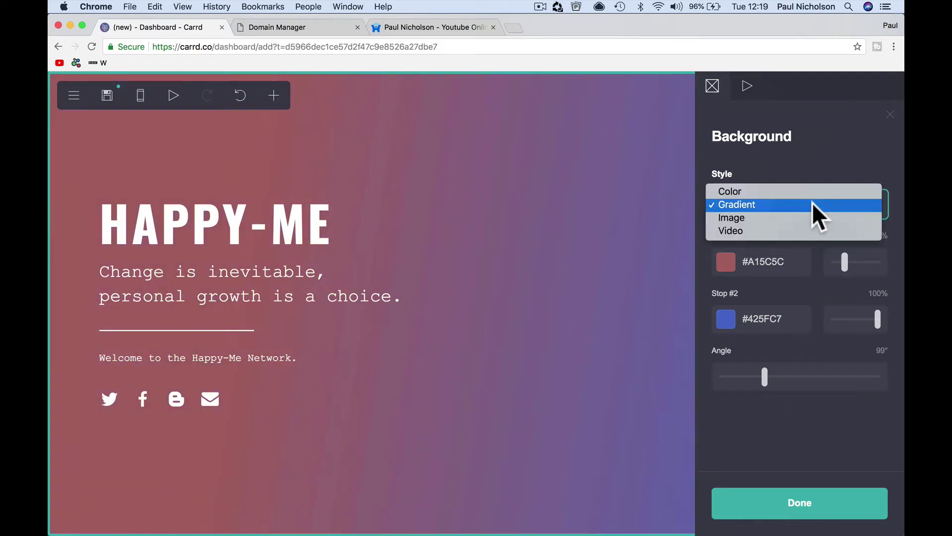
click(808, 221)
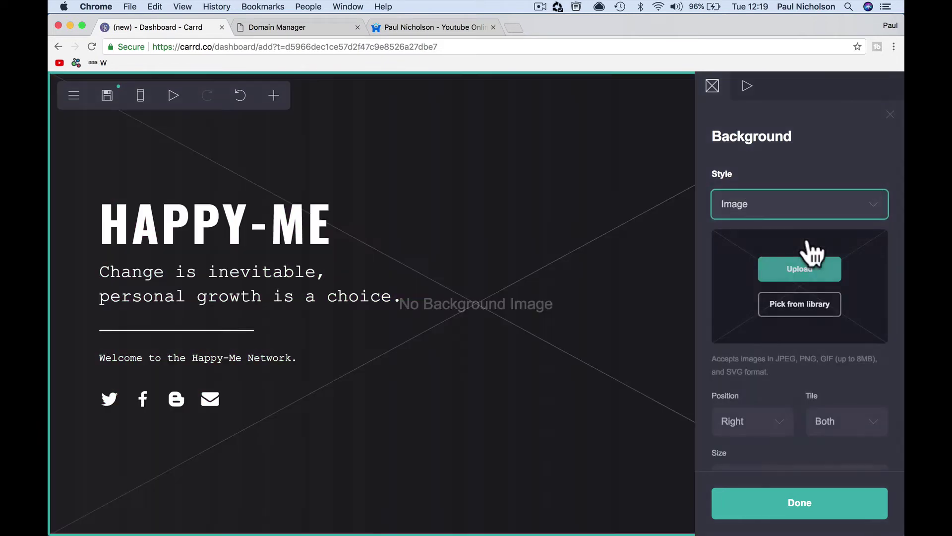
click(794, 305)
scroll(538, 335, down, 20)
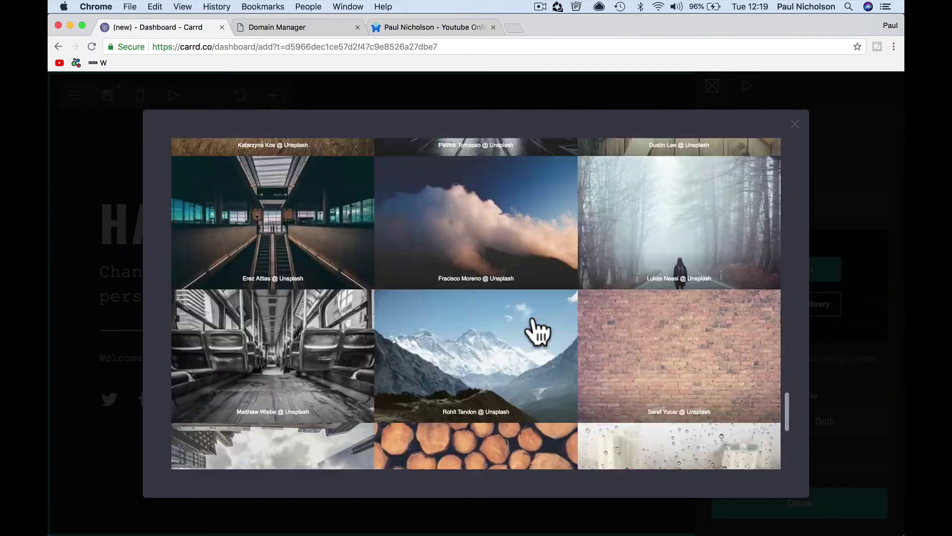
scroll(538, 333, down, 15)
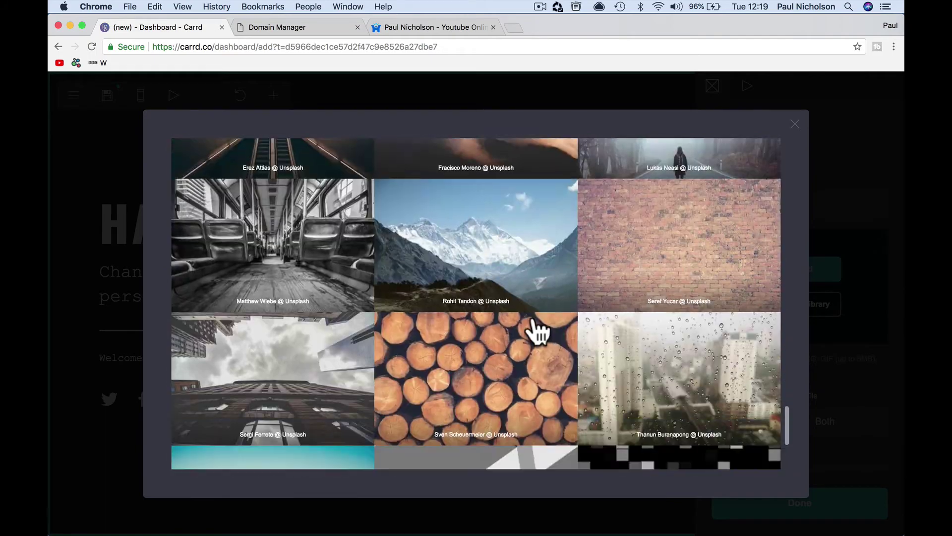
scroll(535, 332, down, 5)
click(352, 382)
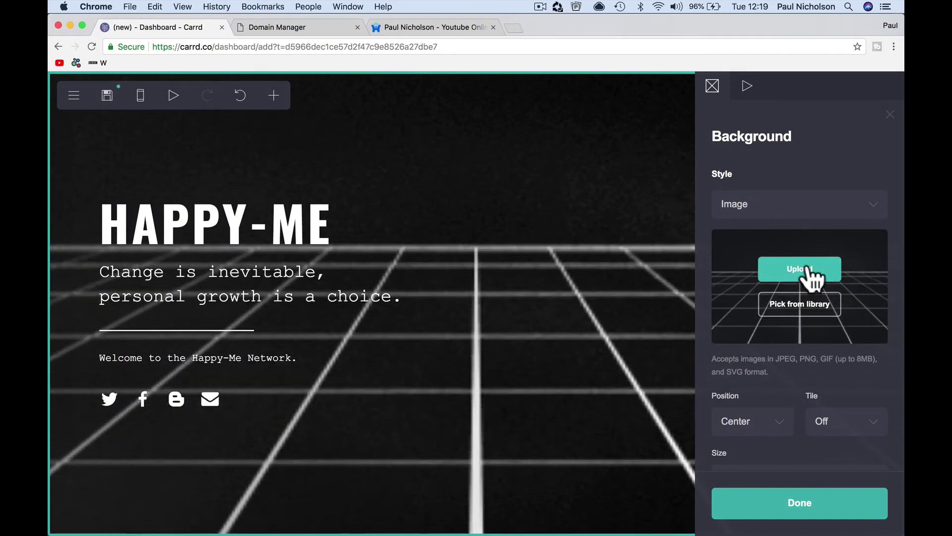
- Upload the golf photo as the page background, expanded to the full uncropped image
click(810, 272)
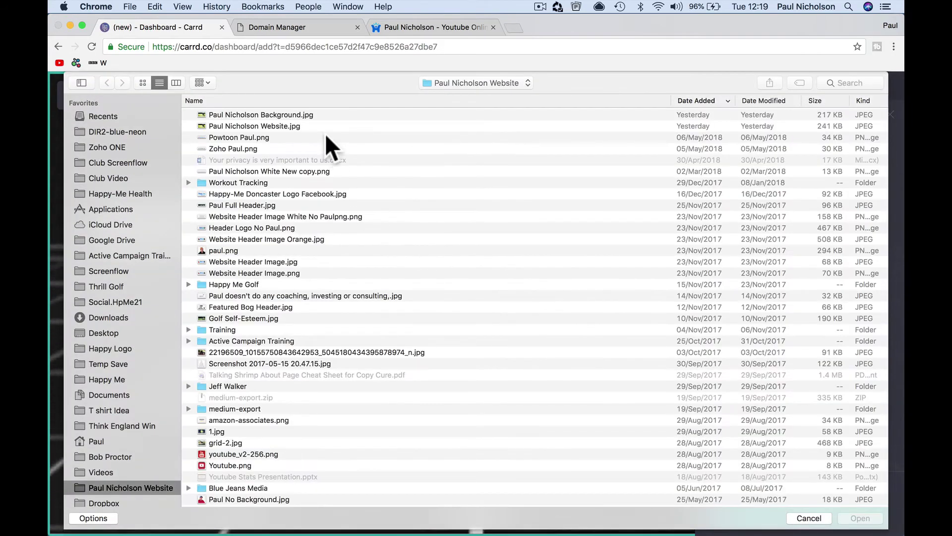
click(314, 114)
double_click(314, 115)
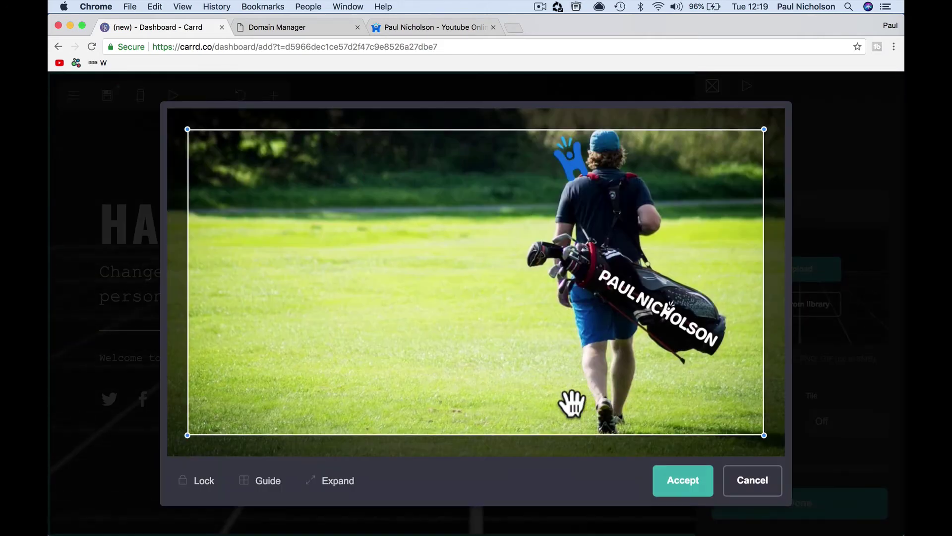
click(329, 481)
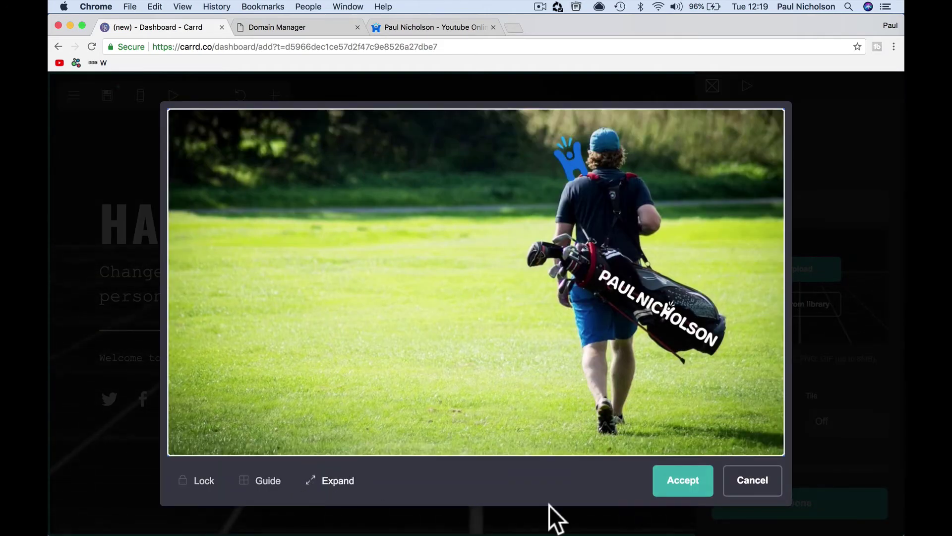
click(675, 488)
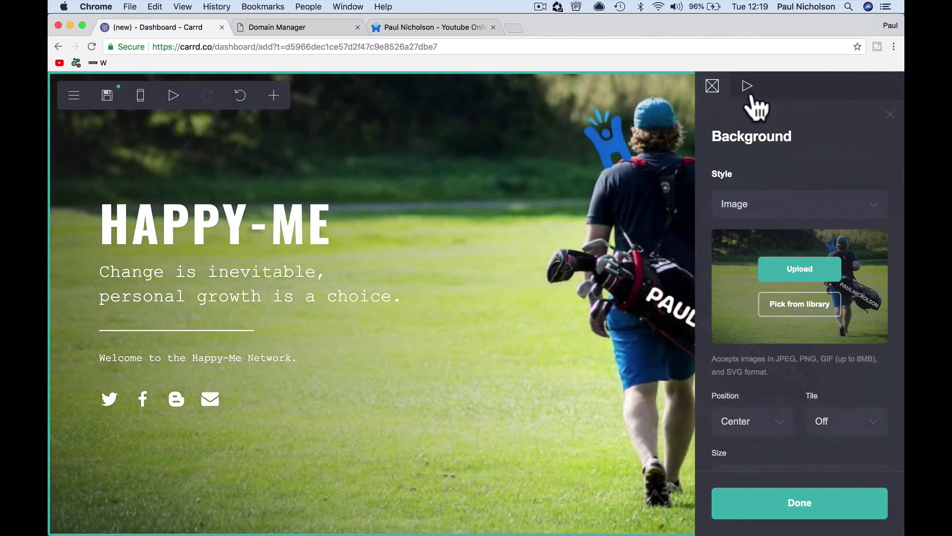
- Review the background animation settings and finish editing the background
click(750, 95)
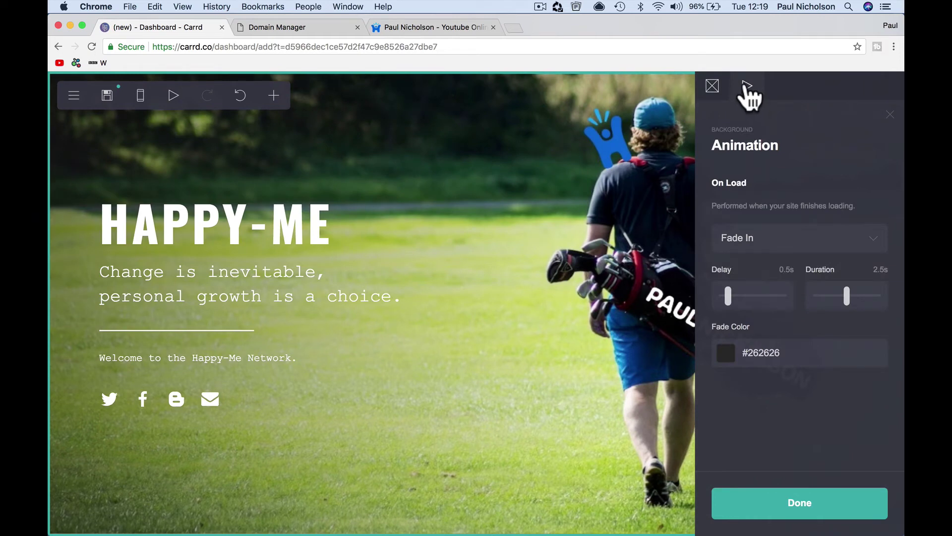
click(713, 87)
click(746, 88)
click(752, 511)
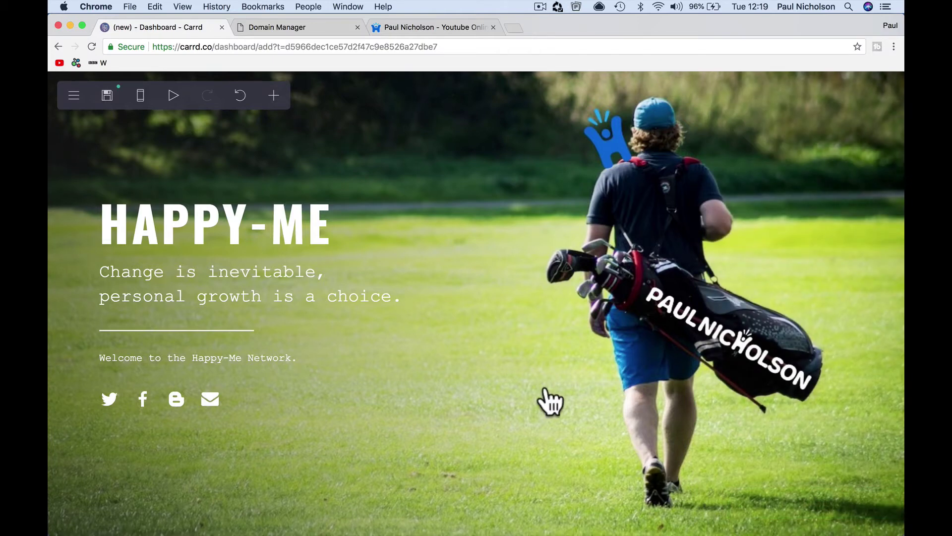
- Glance at the publishing settings, preview the intro animation and reopen the background settings
click(107, 95)
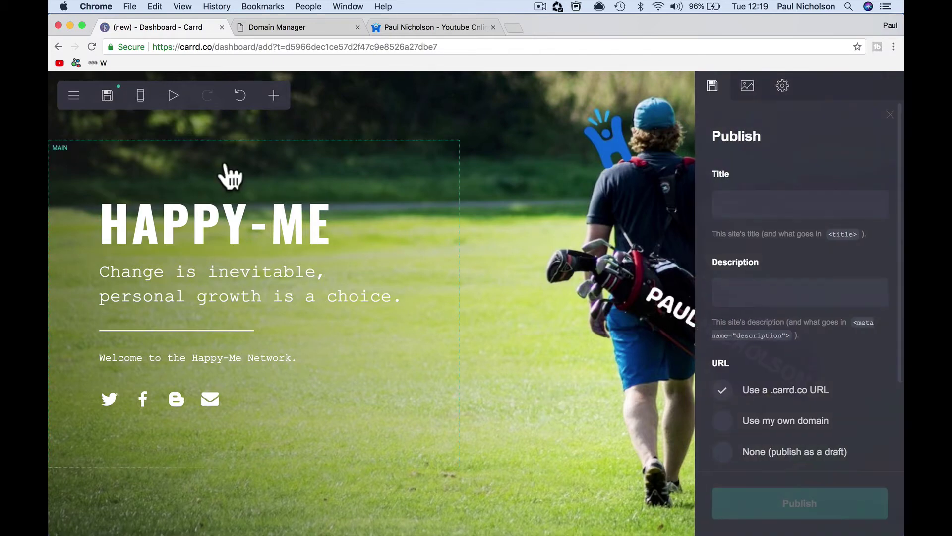
click(890, 115)
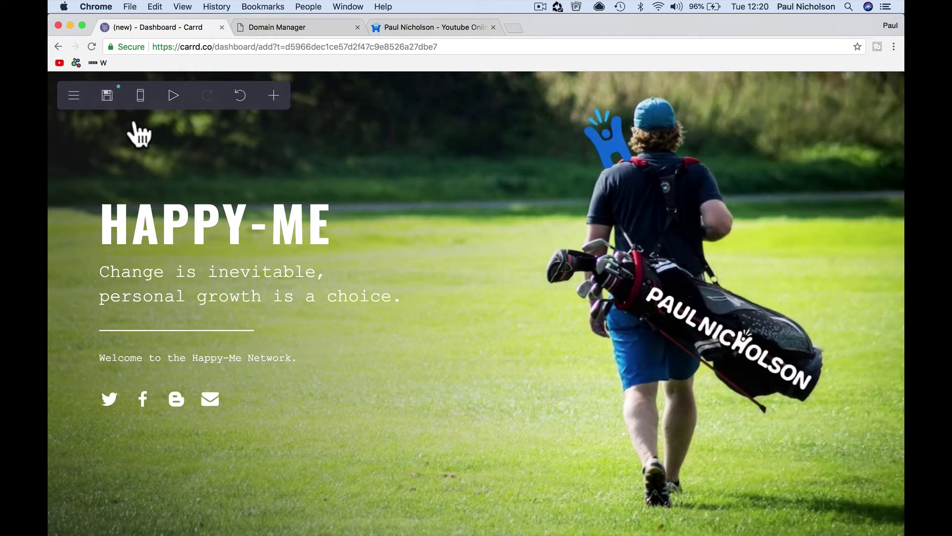
click(173, 98)
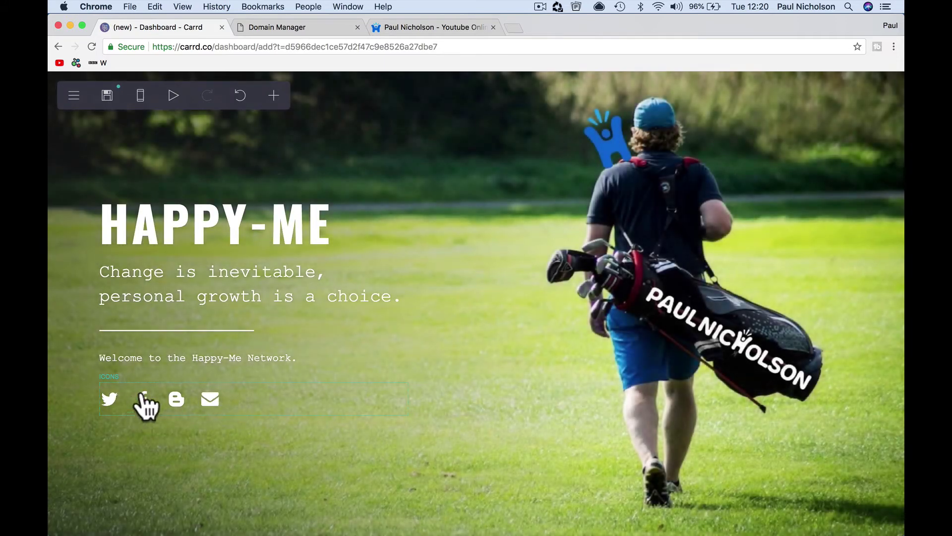
click(220, 135)
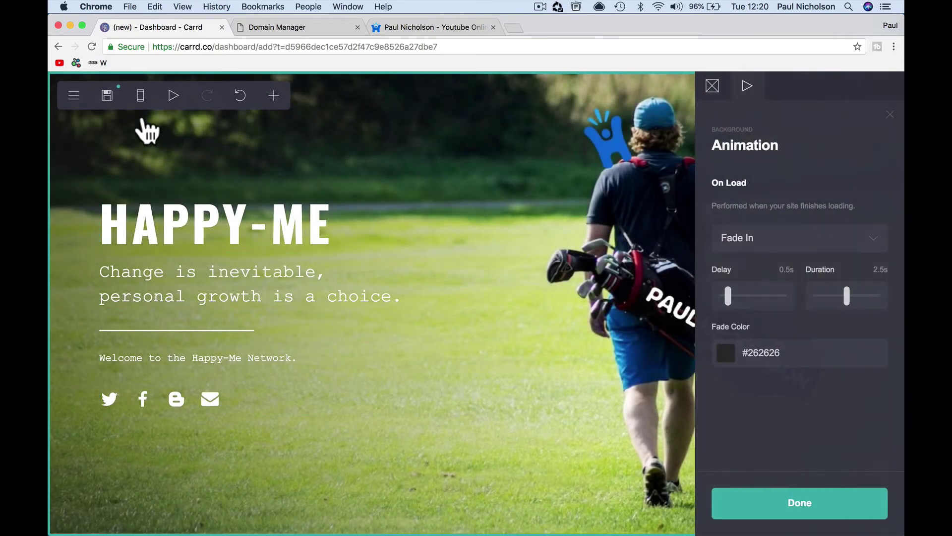
- Open the Publish settings from the site's main actions menu
click(108, 96)
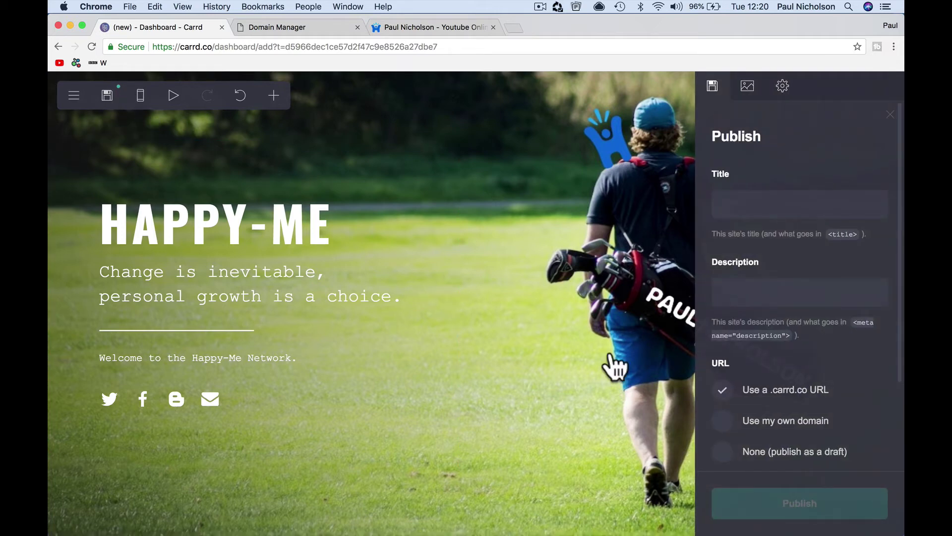
click(108, 96)
click(107, 96)
click(73, 95)
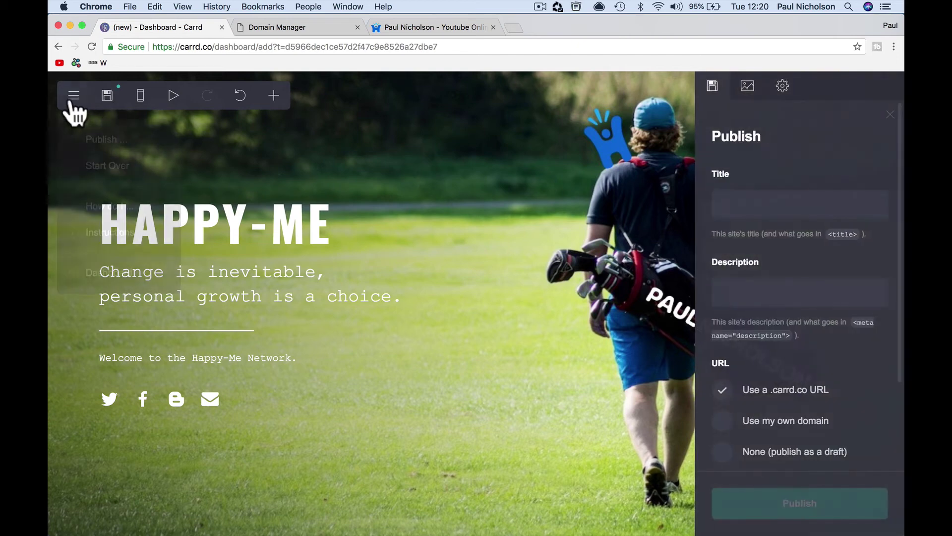
click(75, 141)
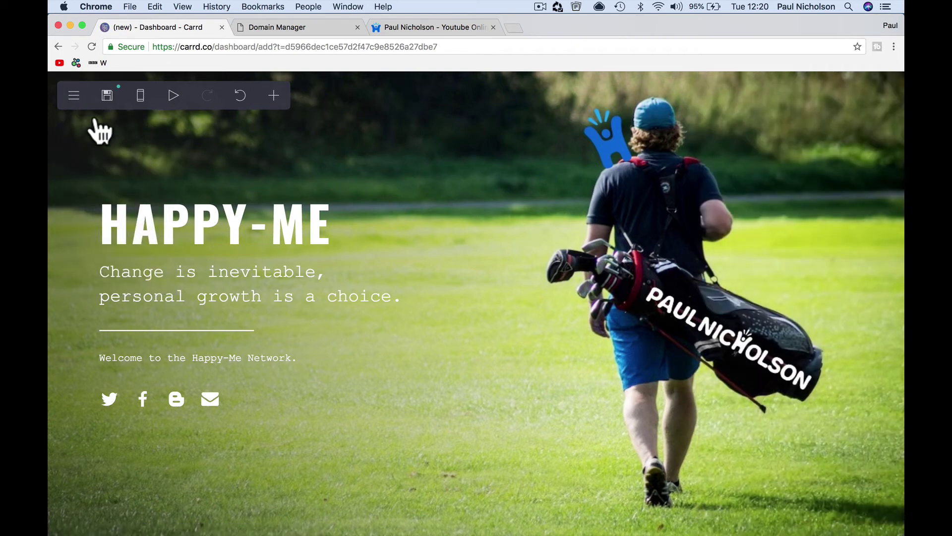
click(109, 102)
- Title the site 'Happy-Me Philsophy' and enter its description
click(727, 205)
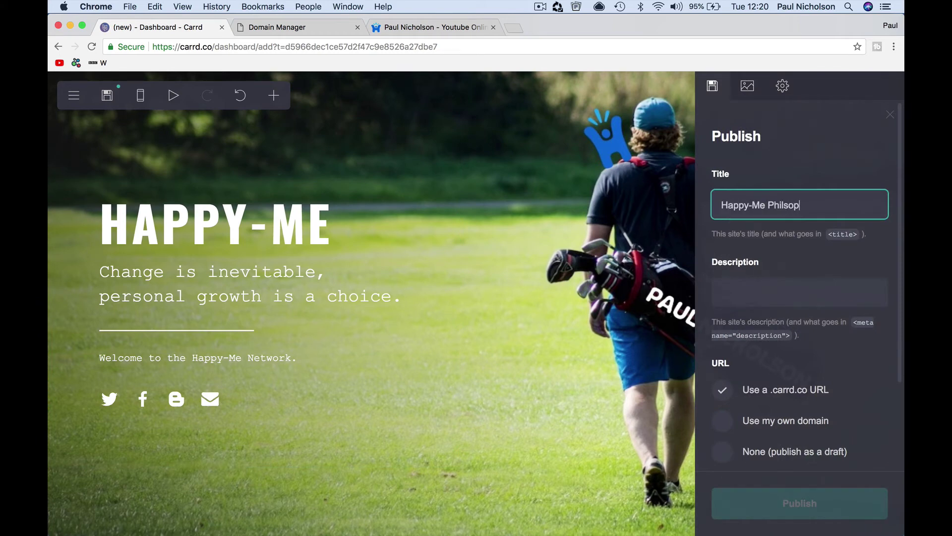
text(Happy-Me Philsophy)
key(Tab)
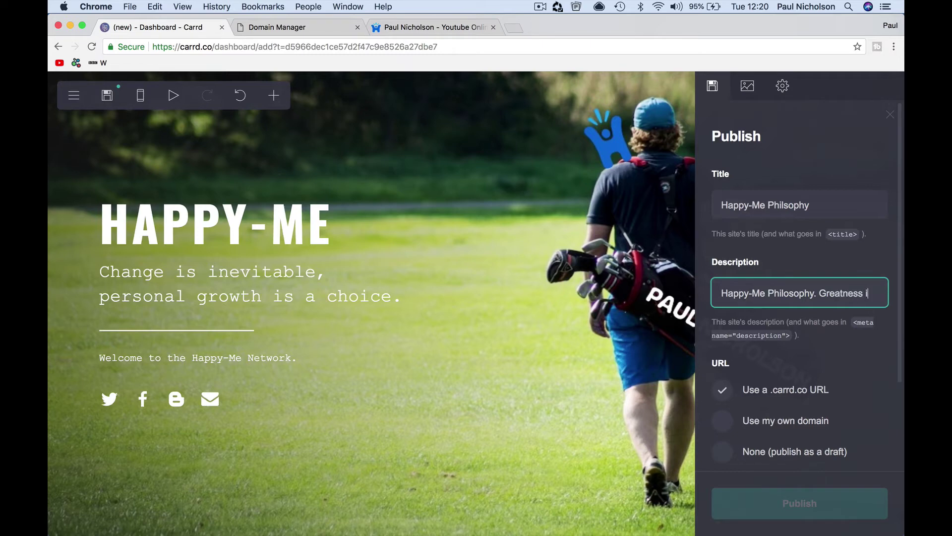
text(n y)
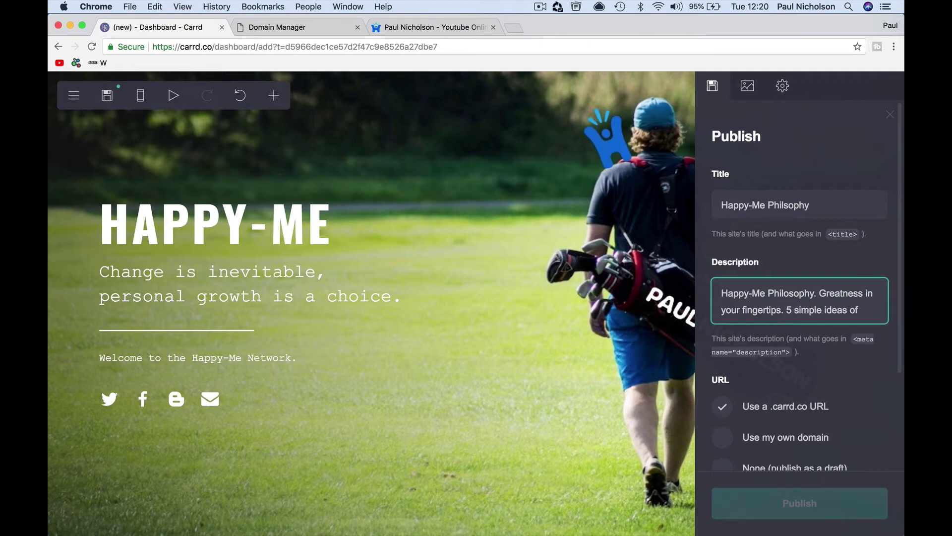
text(your Happy-Me world.)
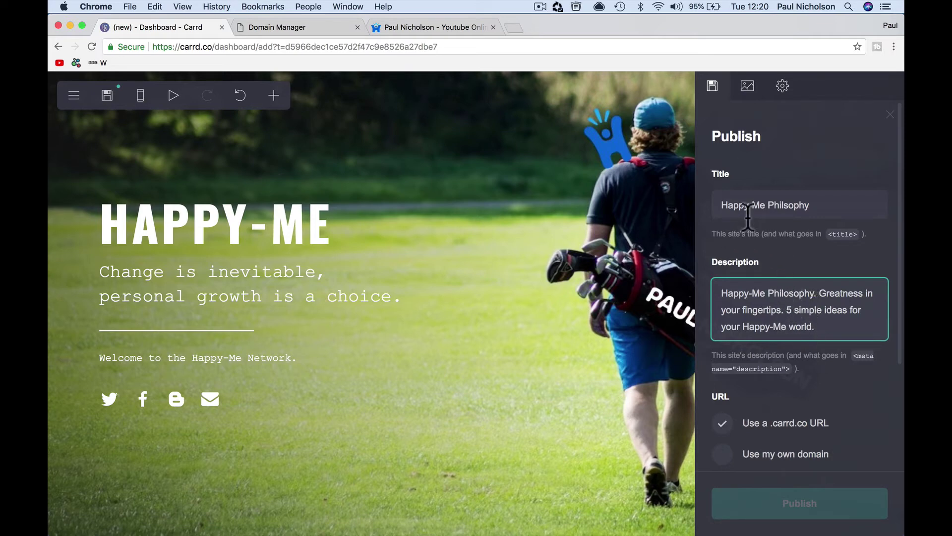
- Publish the site as a draft with no URL
scroll(805, 349, down, 5)
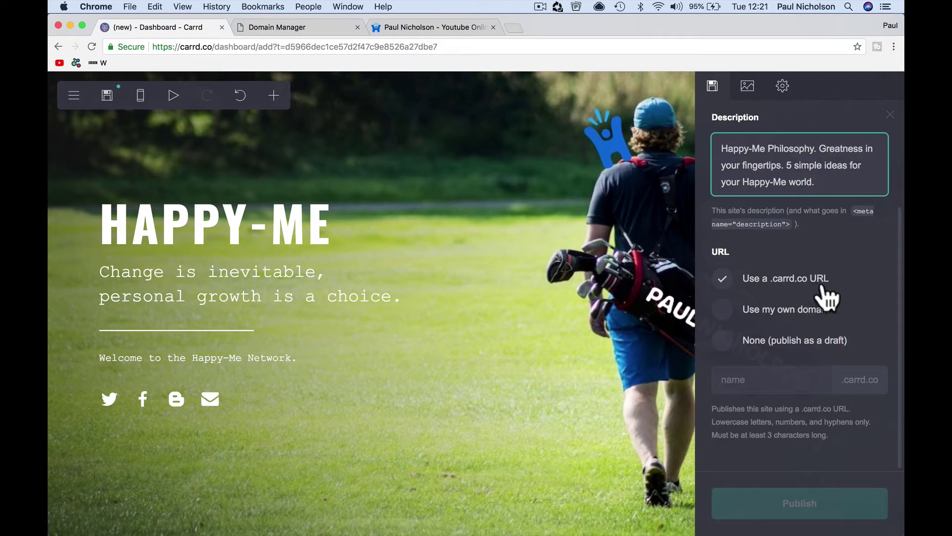
click(727, 341)
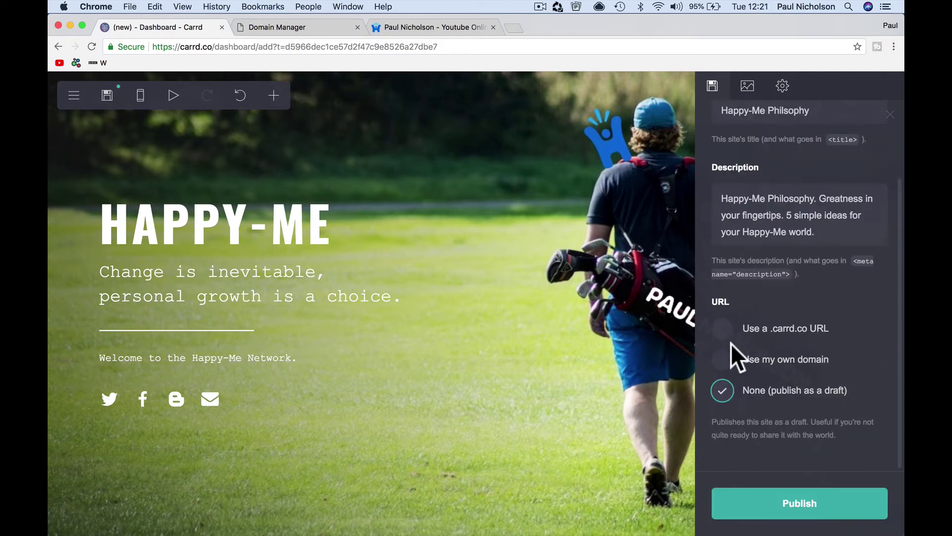
click(772, 494)
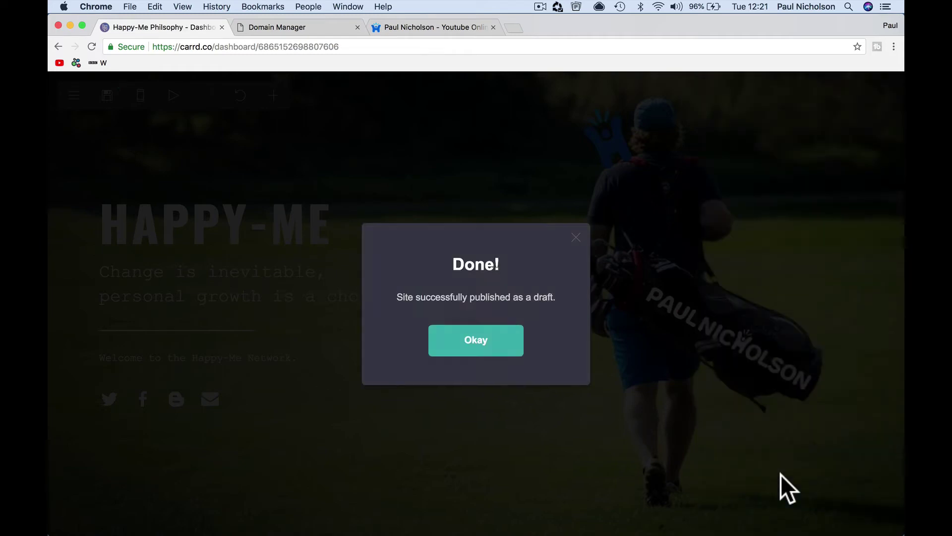
- Dismiss the publish confirmation, then preview the site in phone layout and back in desktop layout
click(484, 340)
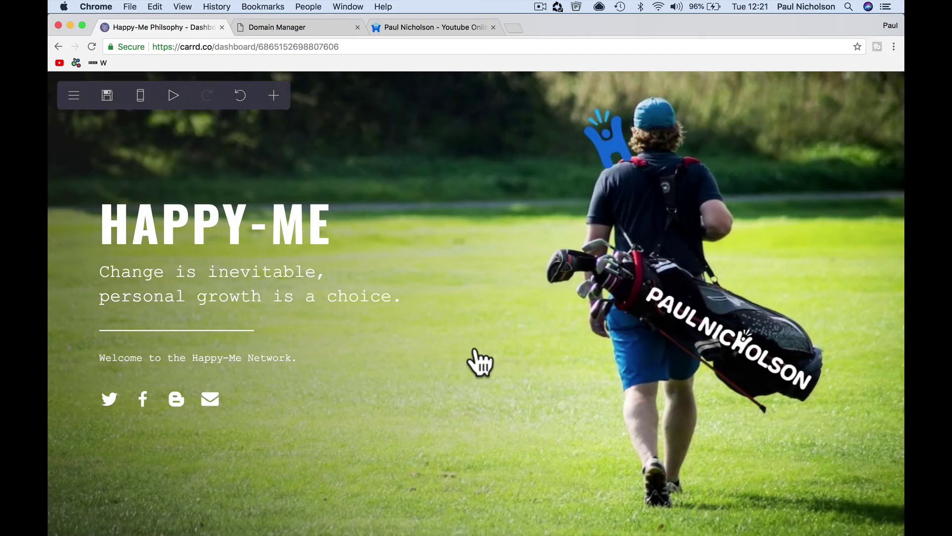
click(76, 95)
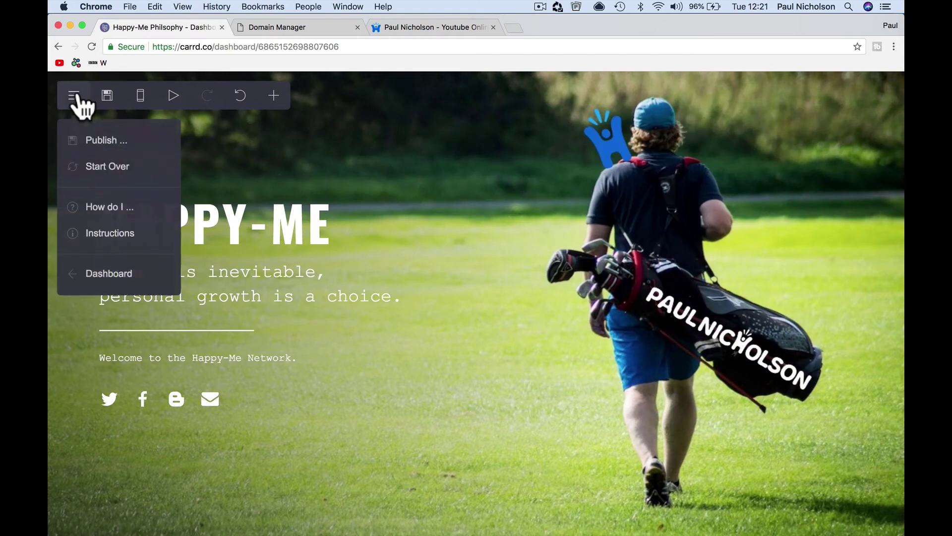
click(172, 99)
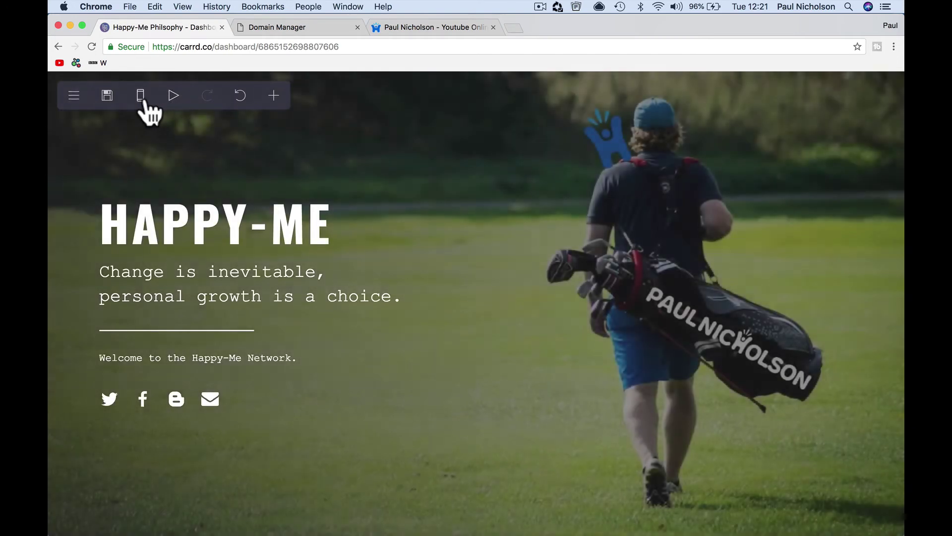
click(141, 97)
scroll(404, 342, down, 3)
scroll(397, 328, up, 3)
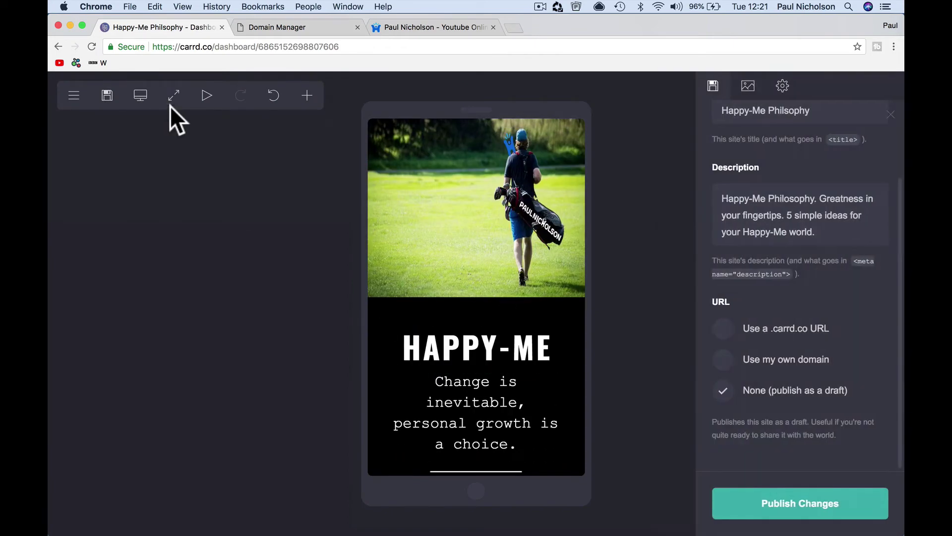
click(140, 95)
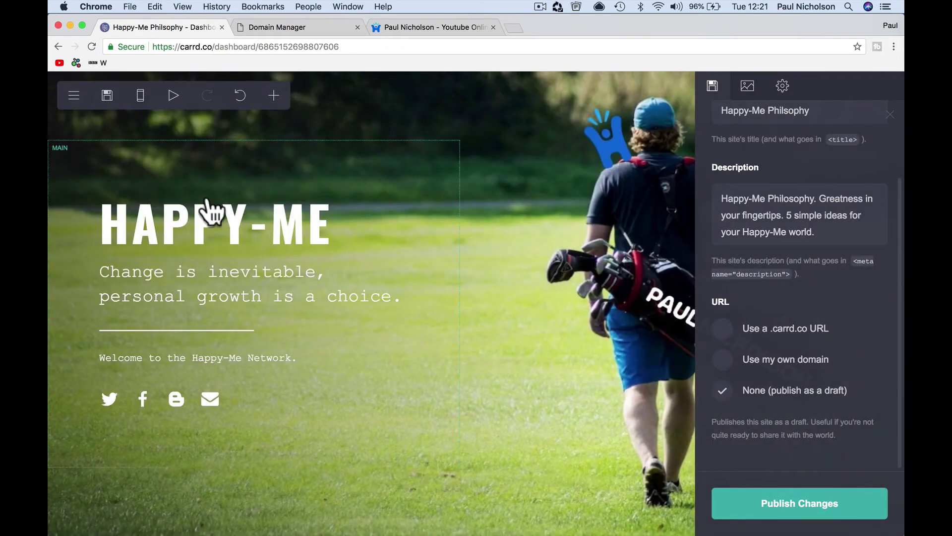
scroll(777, 132, up, 3)
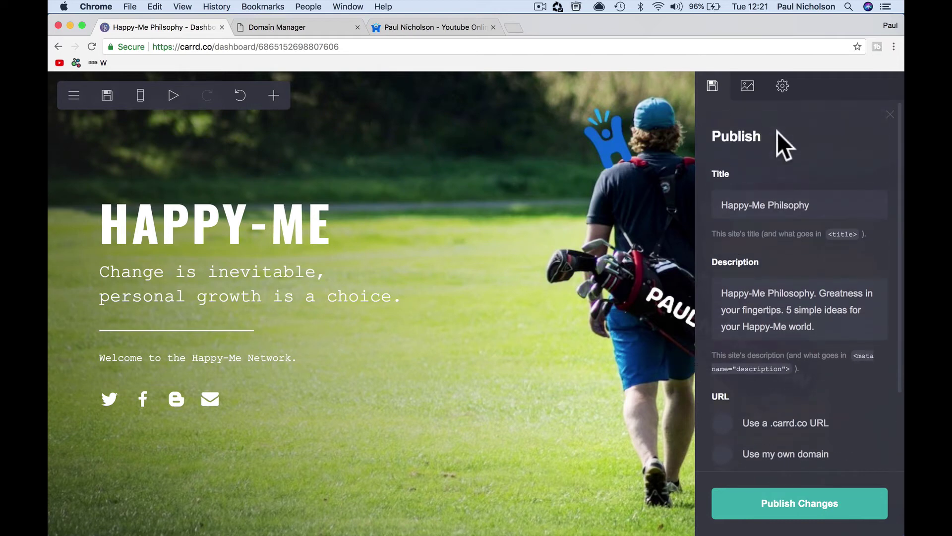
- Set the uncropped golfer photo as the site's share image
click(749, 92)
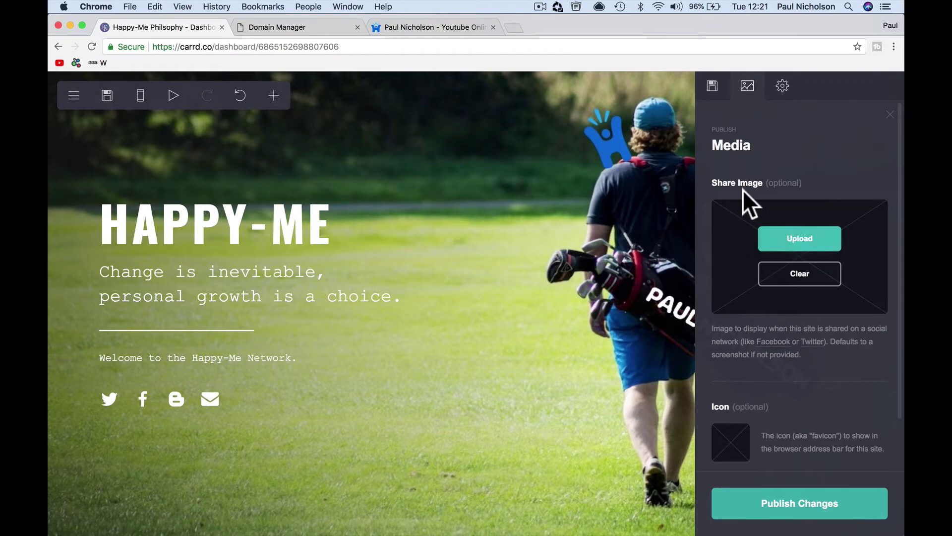
click(807, 246)
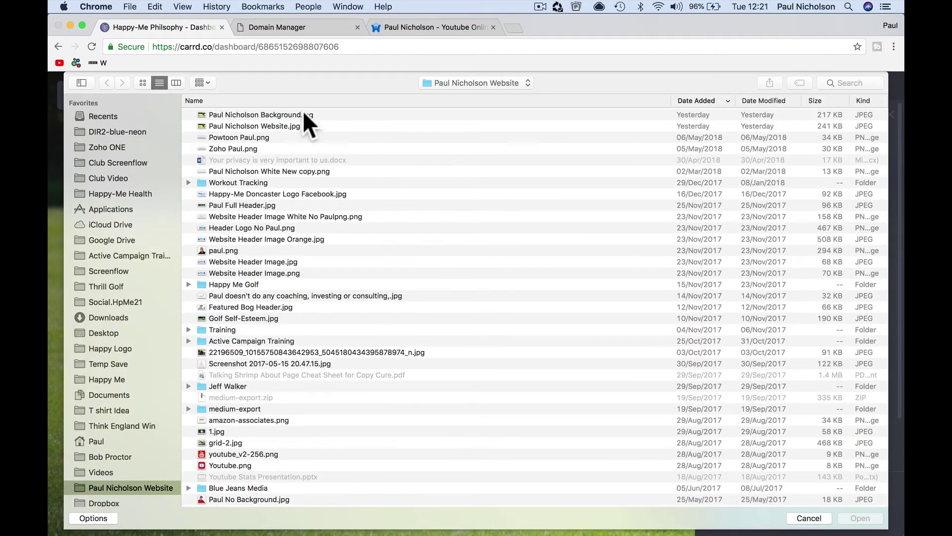
double_click(277, 115)
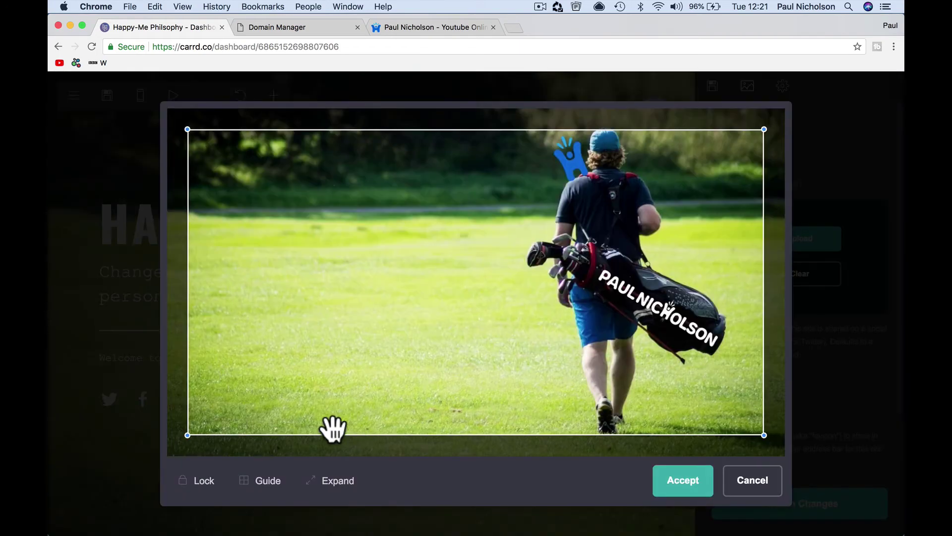
click(313, 484)
click(681, 491)
- Add Happy-Me_Final Icon small.png as the site icon and publish the changes
click(730, 443)
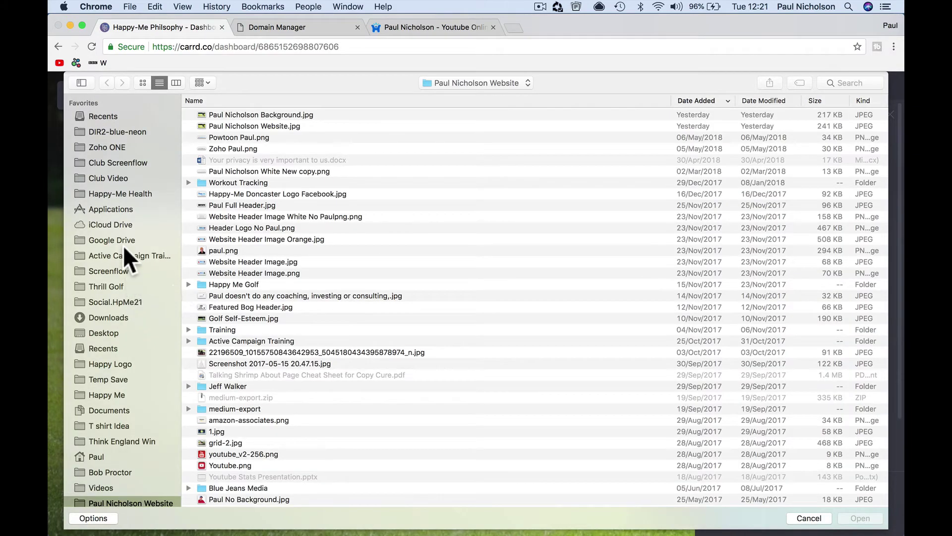
click(146, 363)
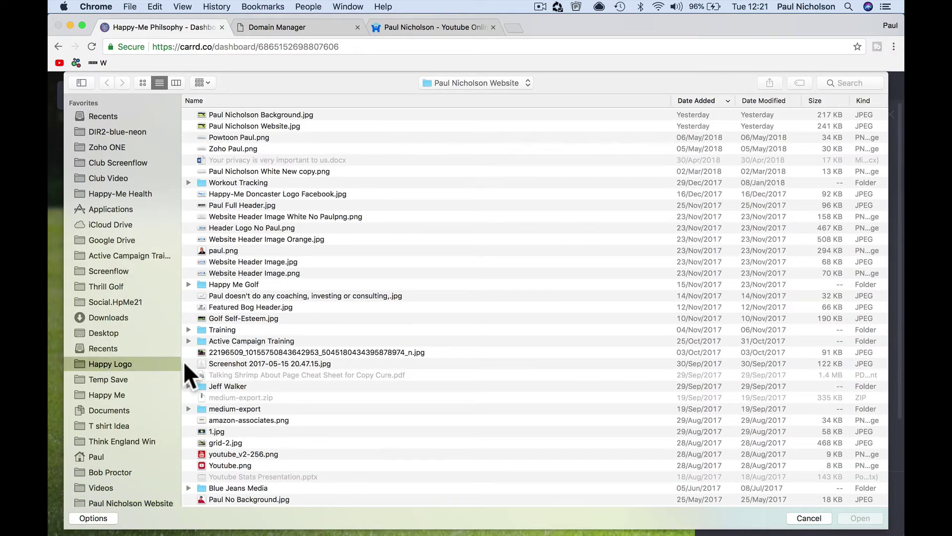
scroll(246, 379, down, 15)
scroll(246, 379, down, 5)
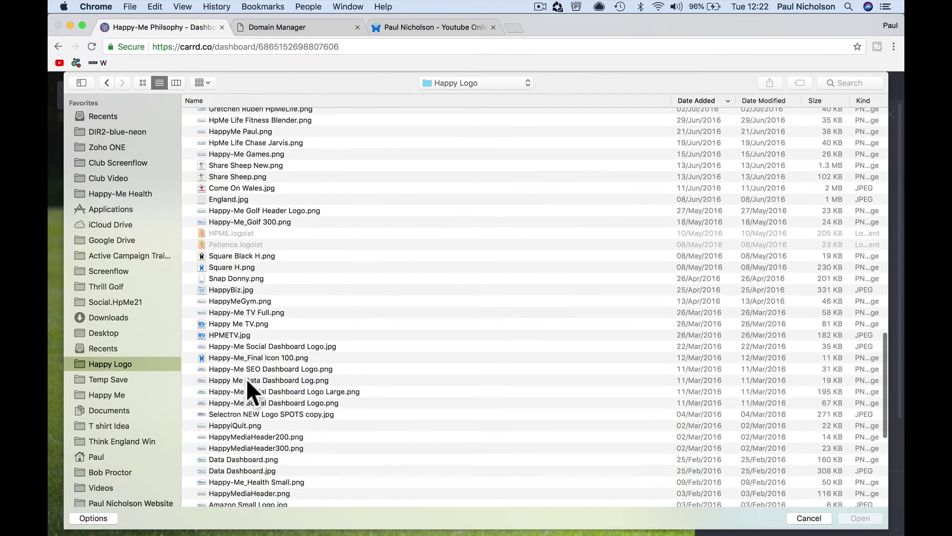
scroll(246, 378, up, 10)
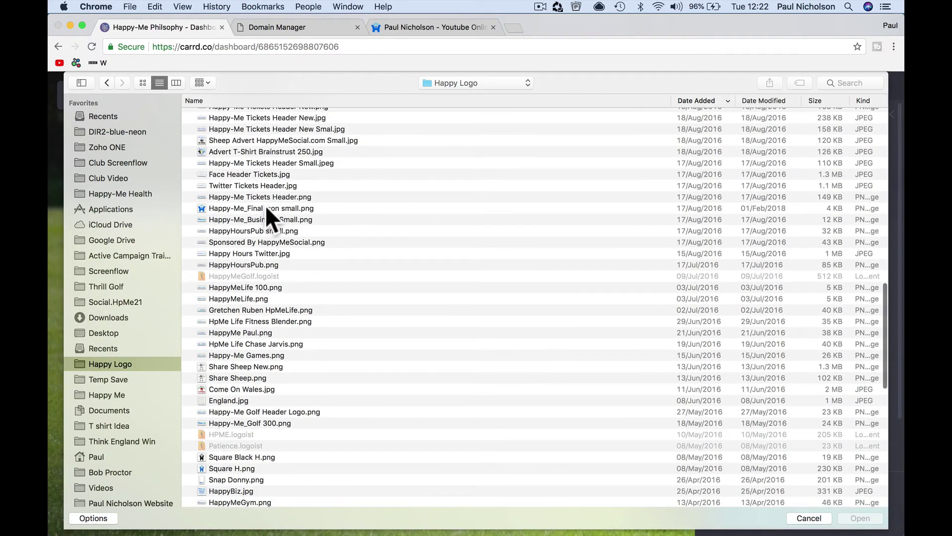
double_click(266, 208)
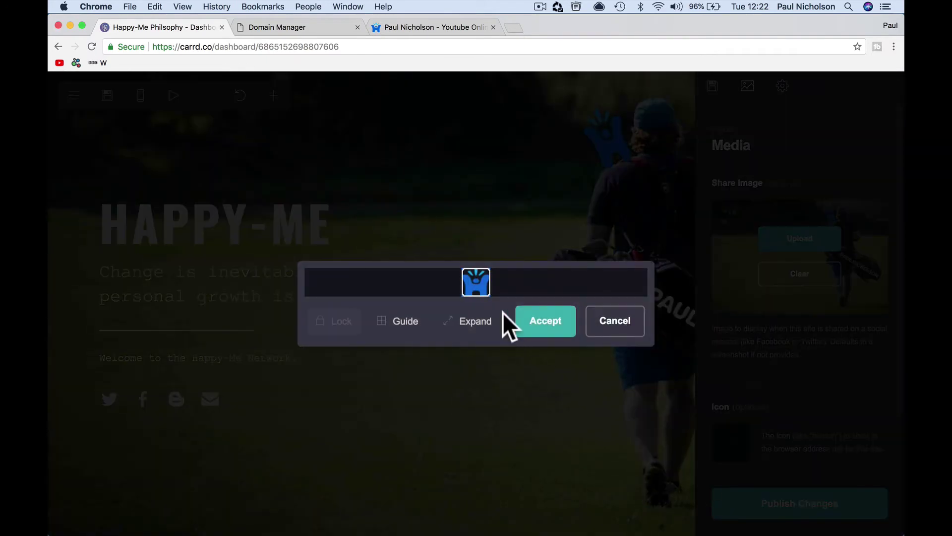
click(539, 330)
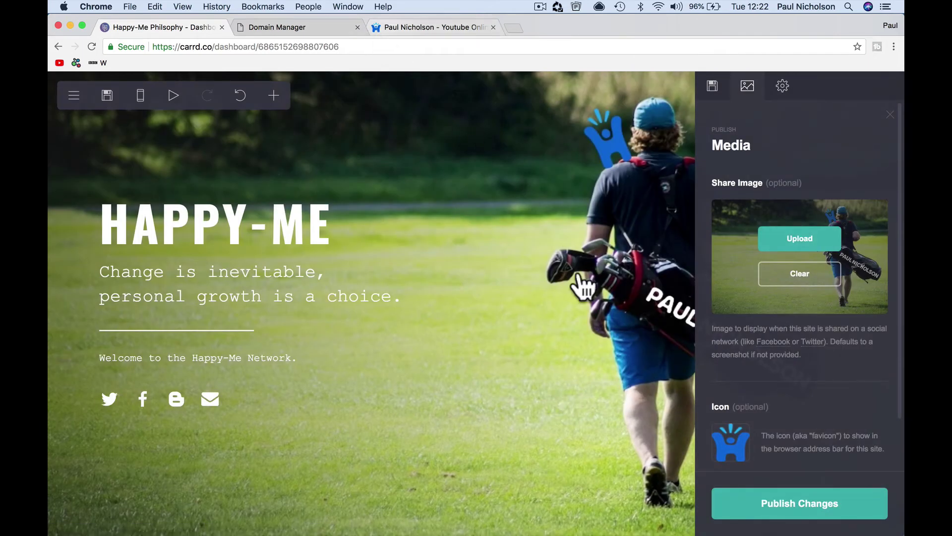
click(743, 501)
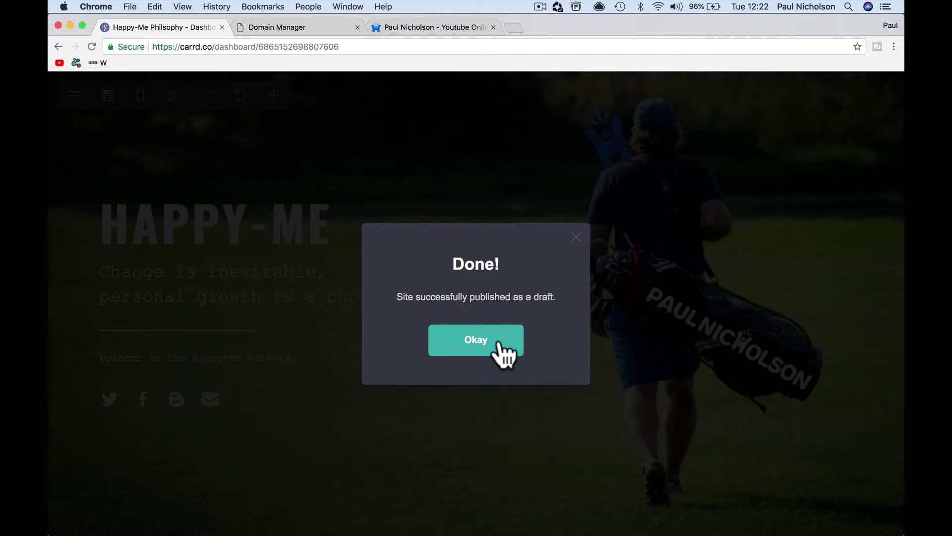
click(492, 347)
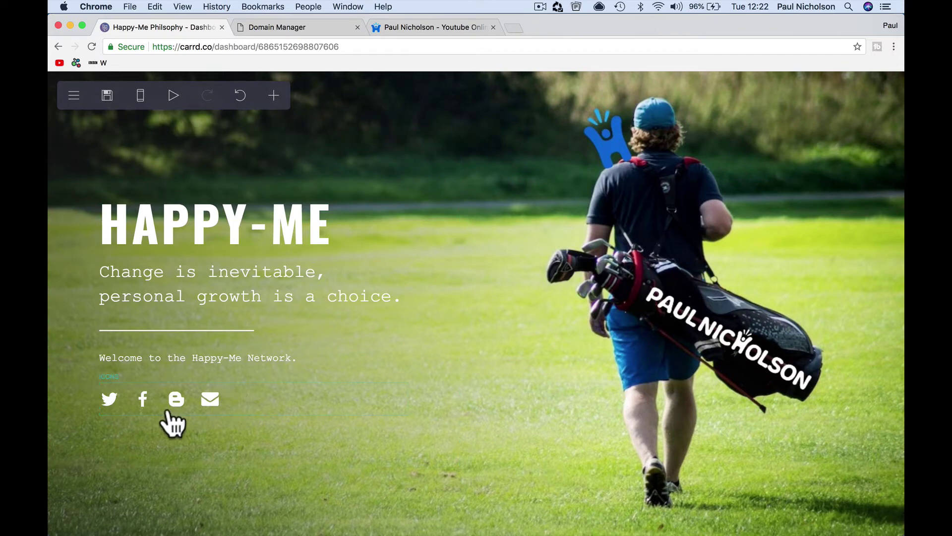
- Reopen the publish settings and set the site language to English in general settings
click(74, 95)
click(109, 143)
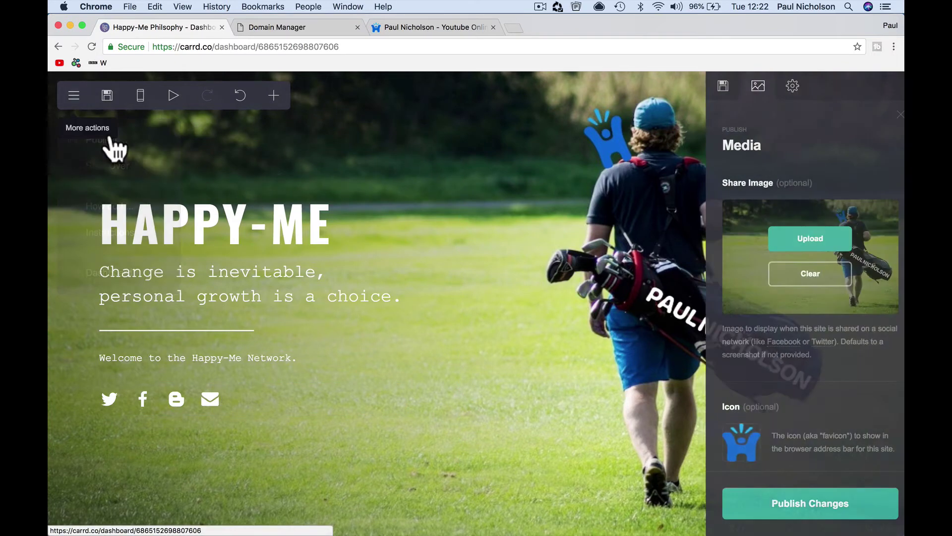
click(783, 91)
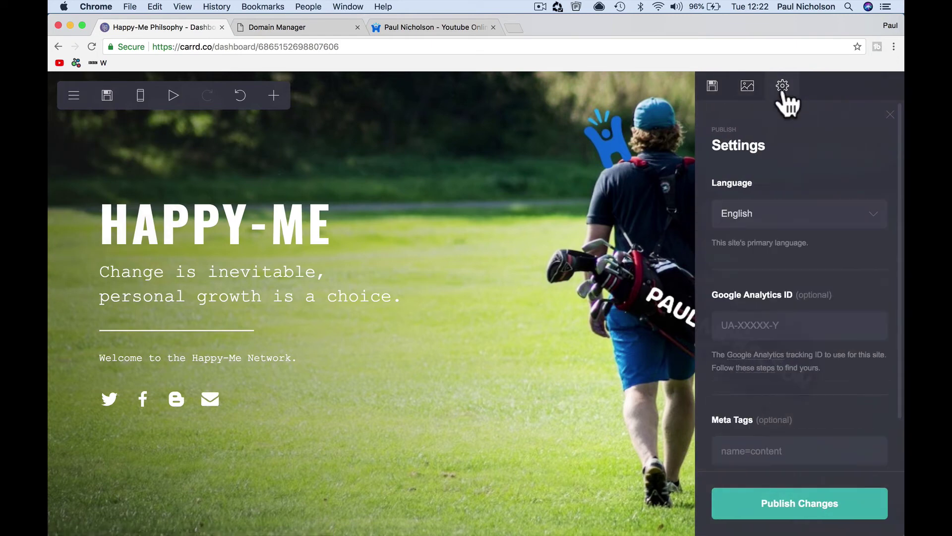
click(855, 209)
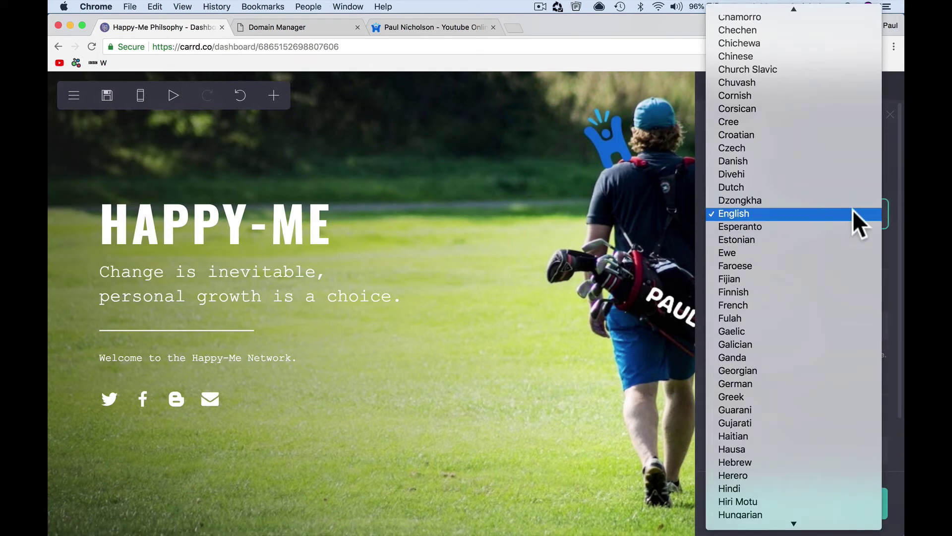
click(852, 187)
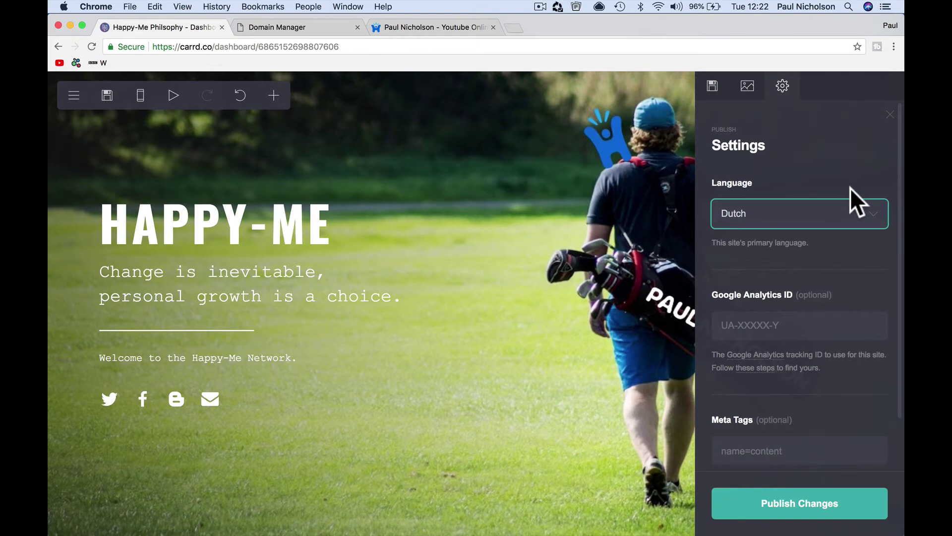
click(832, 214)
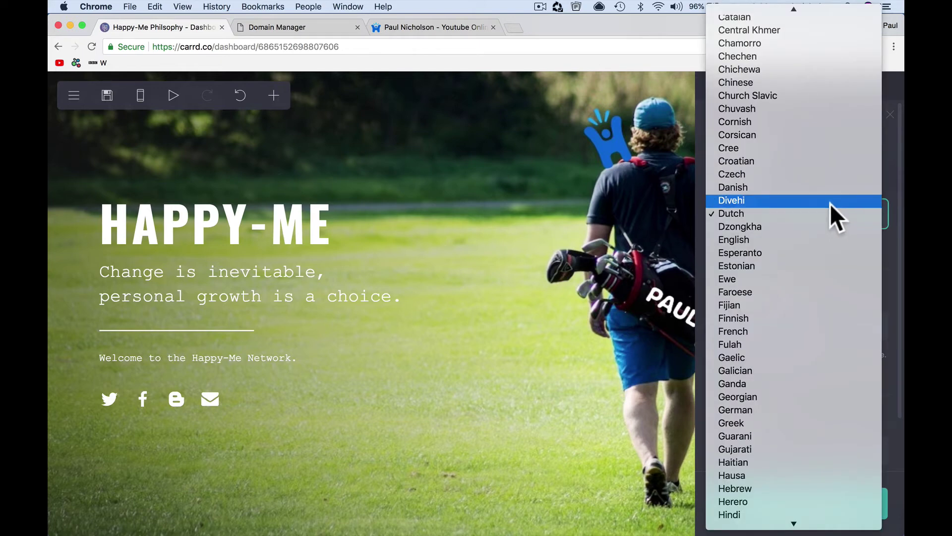
click(838, 243)
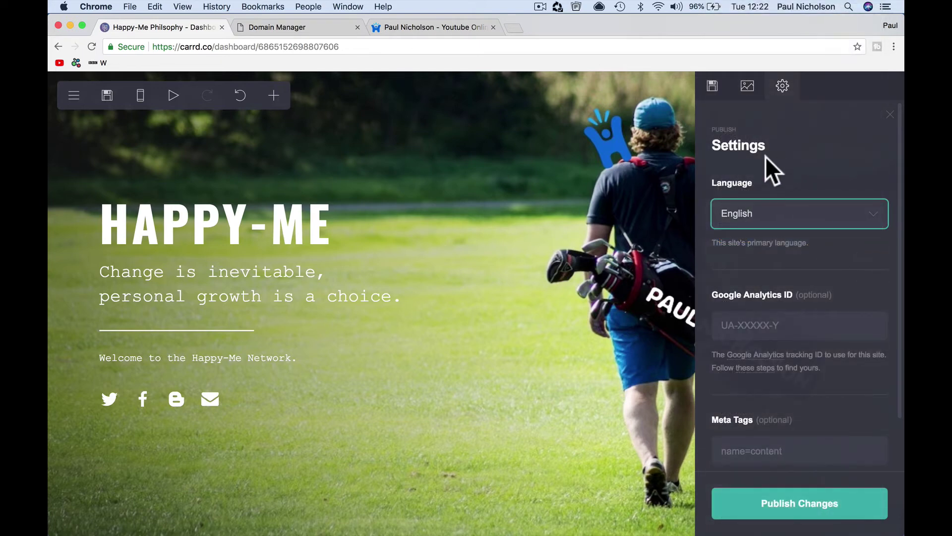
click(780, 323)
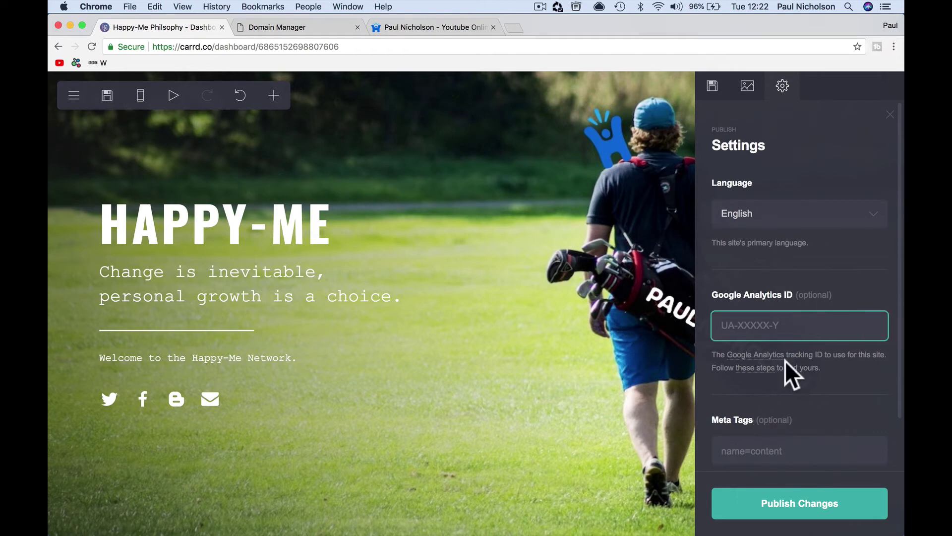
- Switch publishing to your own domain, happy-me.com
click(712, 89)
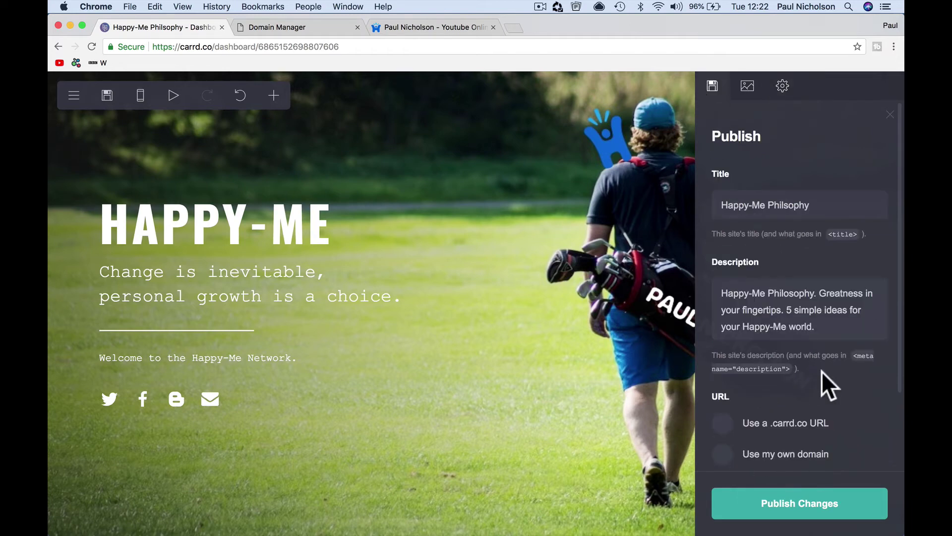
scroll(824, 382, down, 3)
click(741, 365)
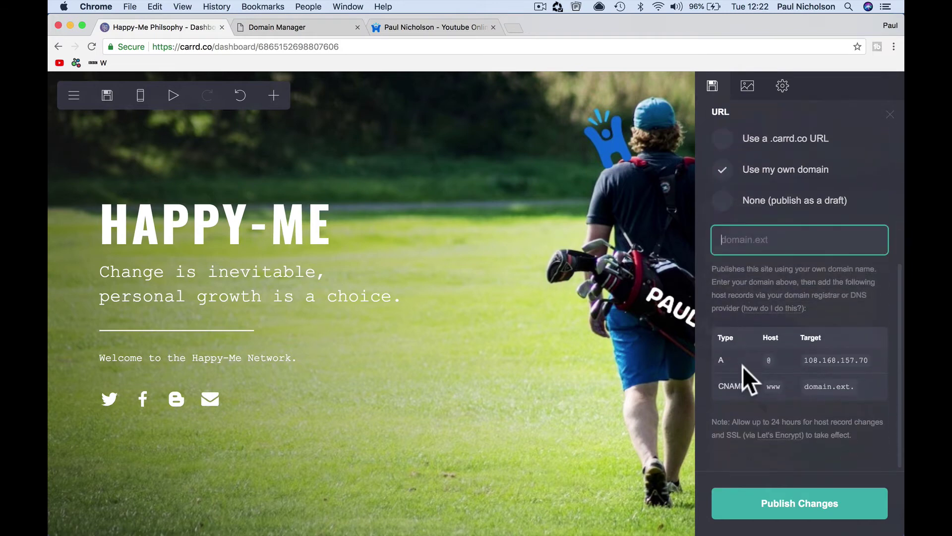
text(happy-me.com)
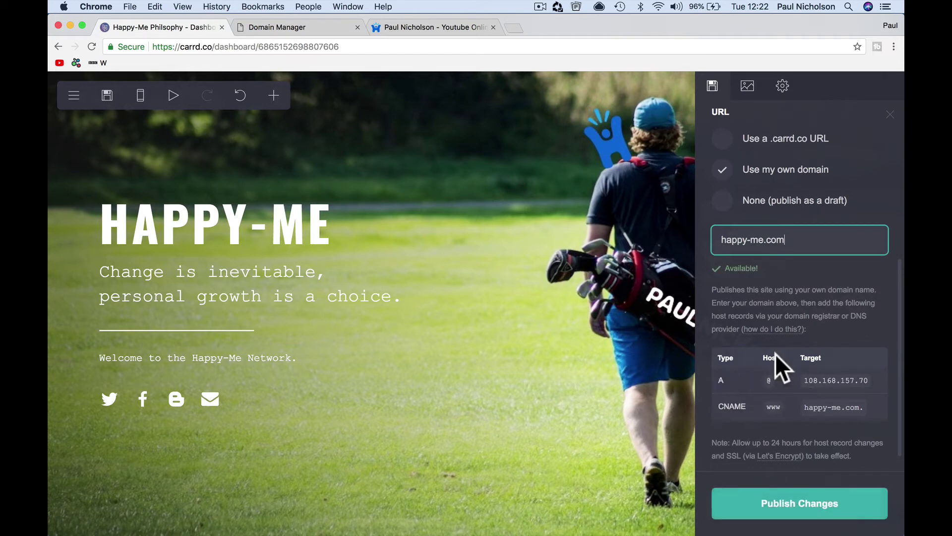
- Copy the A-record target 108.168.157.70 and publish the changes
triple_click(805, 384)
right_click(812, 380)
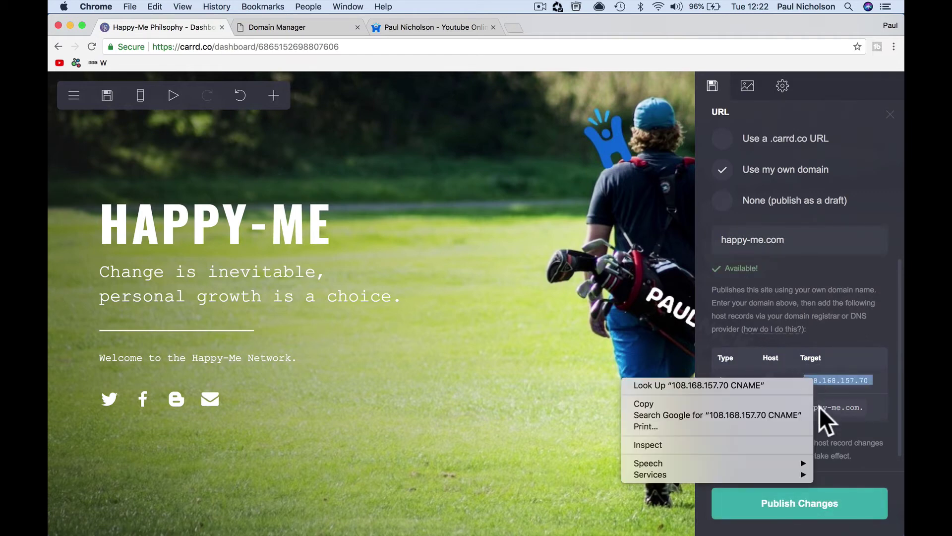
click(772, 402)
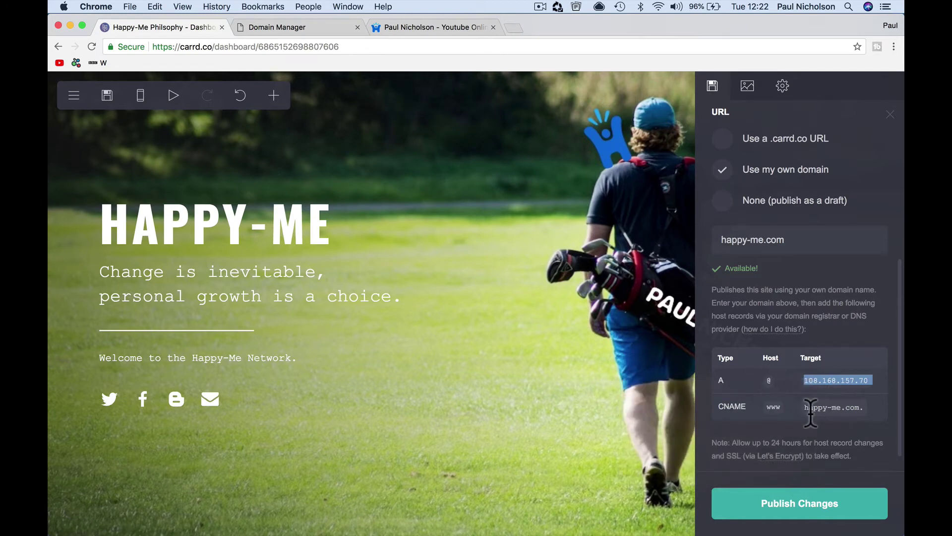
click(791, 507)
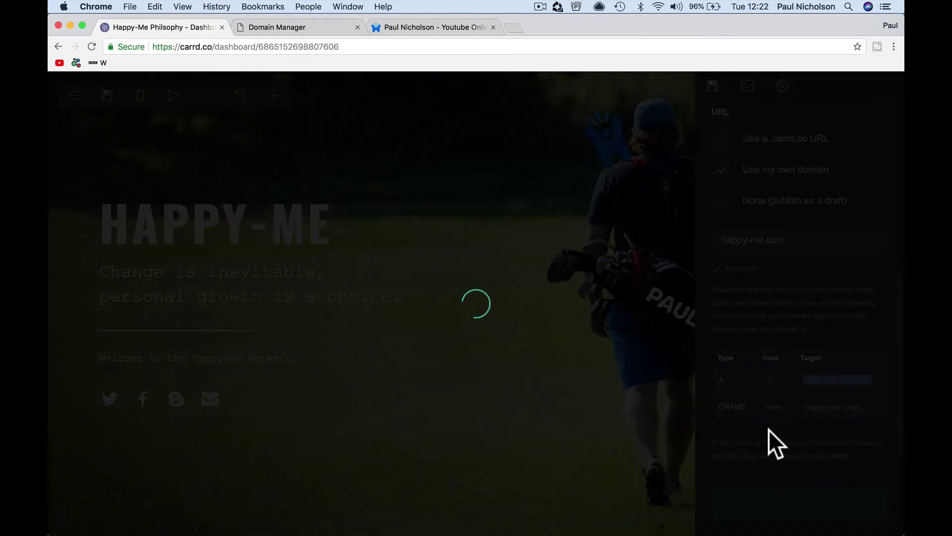
- In GoDaddy, point the @ A record to 108.168.157.70 instead of Parked and save
click(321, 27)
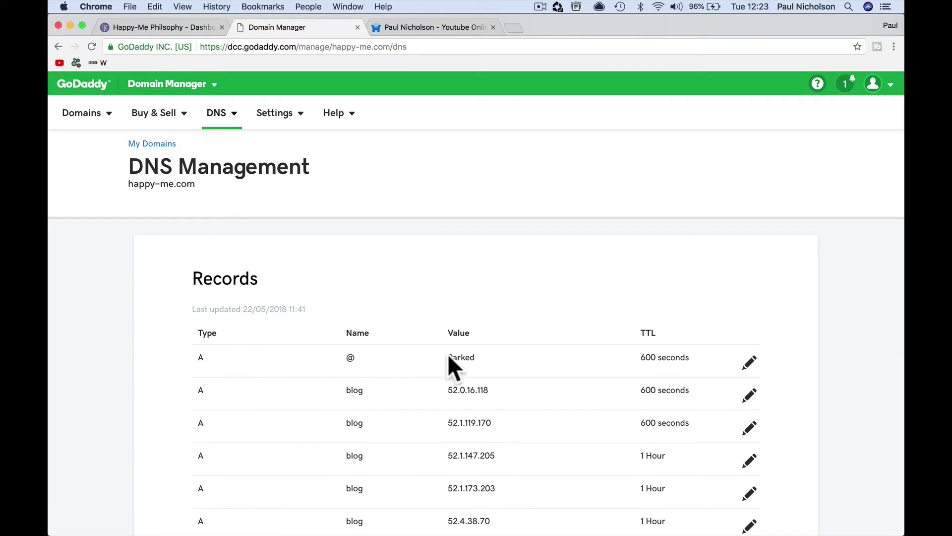
double_click(351, 358)
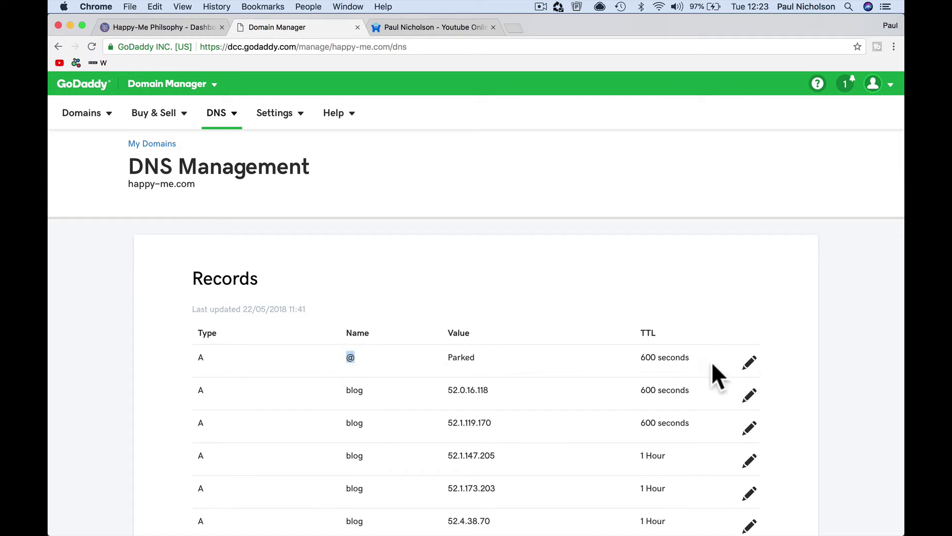
click(748, 362)
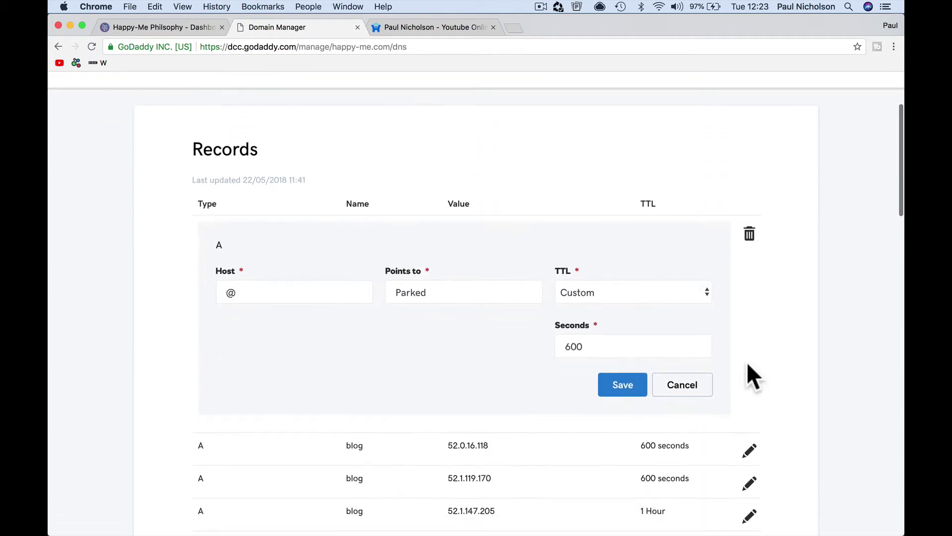
double_click(475, 295)
key(super+v)
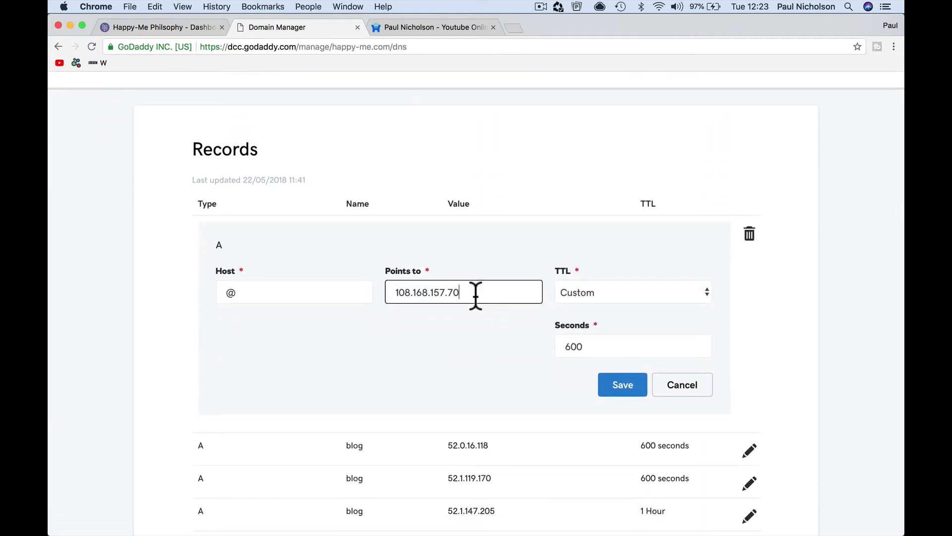
click(623, 386)
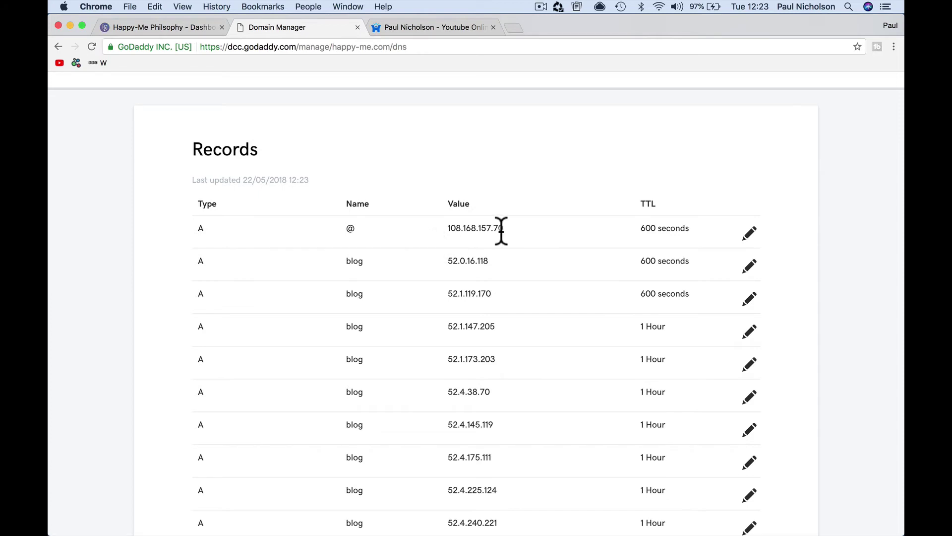
scroll(500, 230, down, 10)
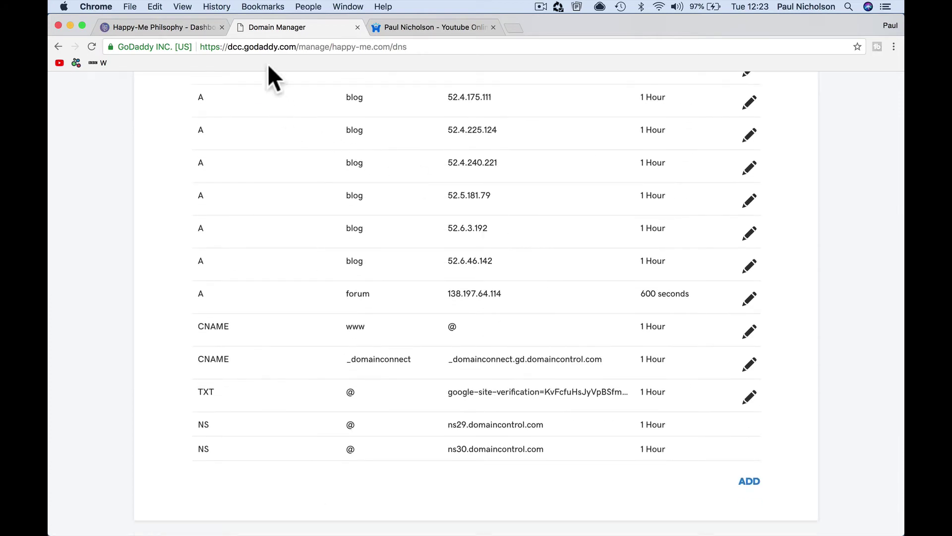
- Dismiss Carrd's publish-complete message, reopen the Publish panel, then check GoDaddy's www CNAME record
click(404, 27)
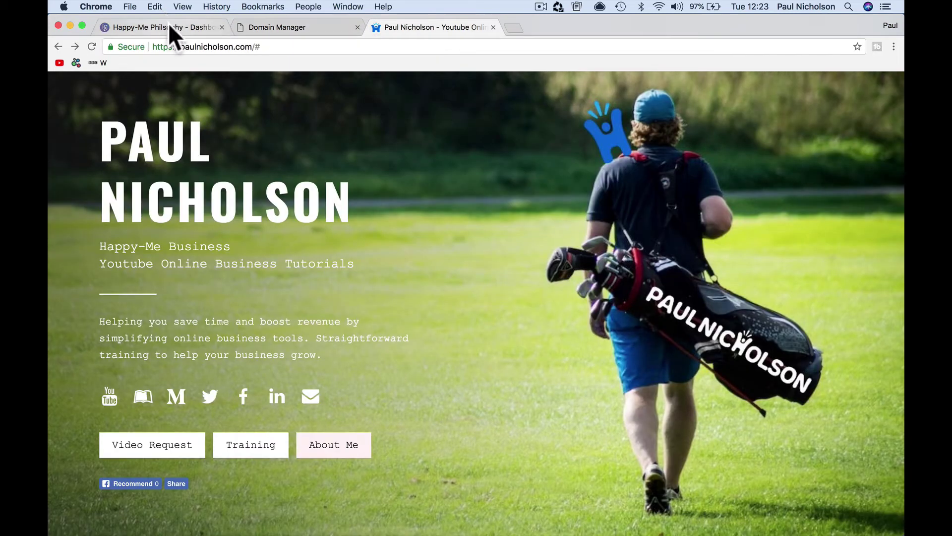
click(168, 27)
click(457, 340)
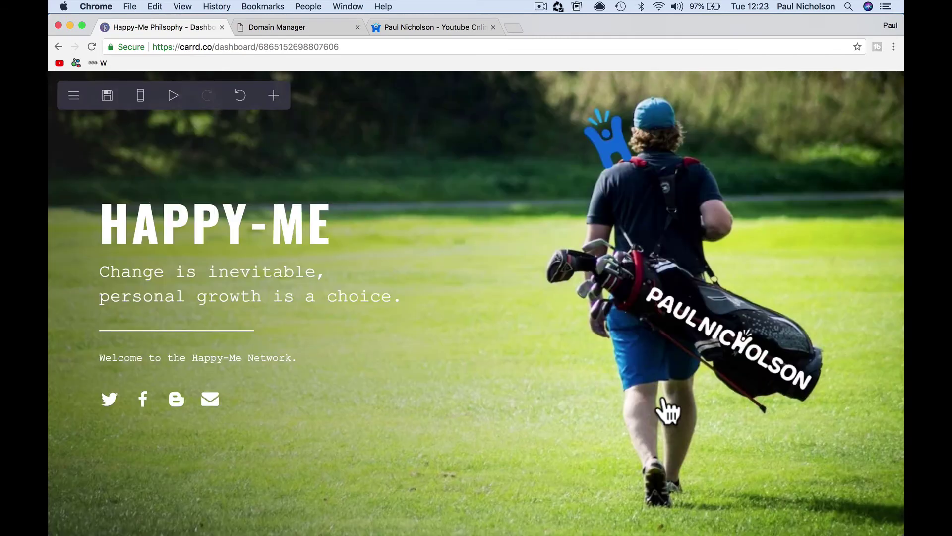
click(107, 95)
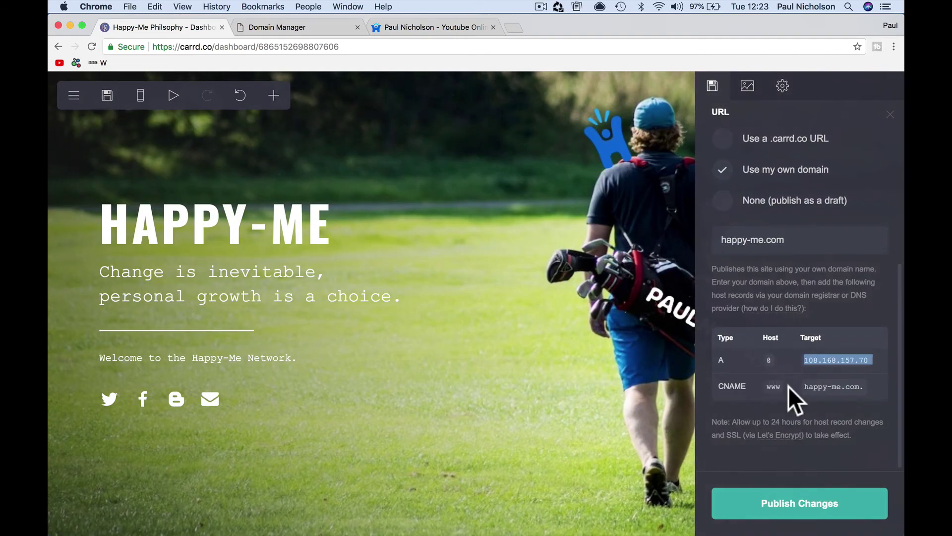
click(297, 27)
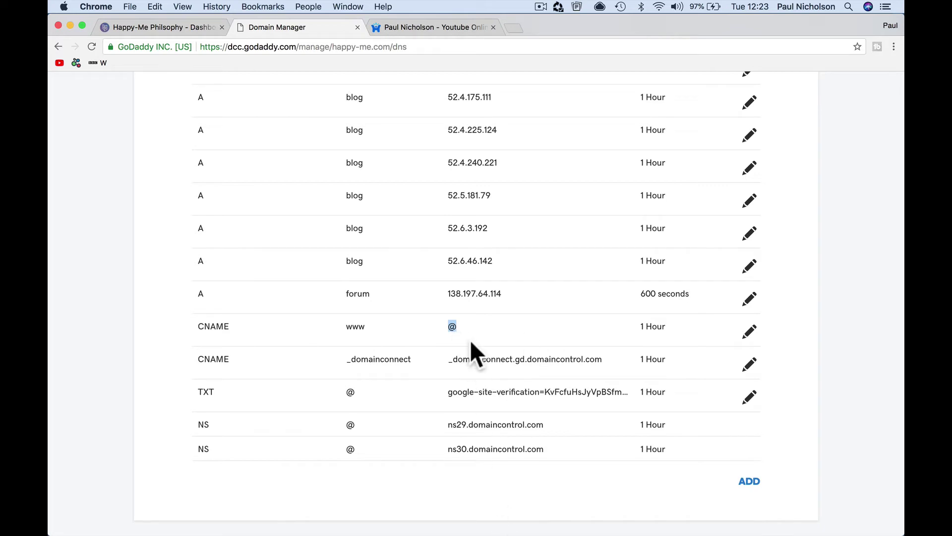
- Try loading happy-me.com in Chrome, reloading and then retrying over plain http
click(444, 27)
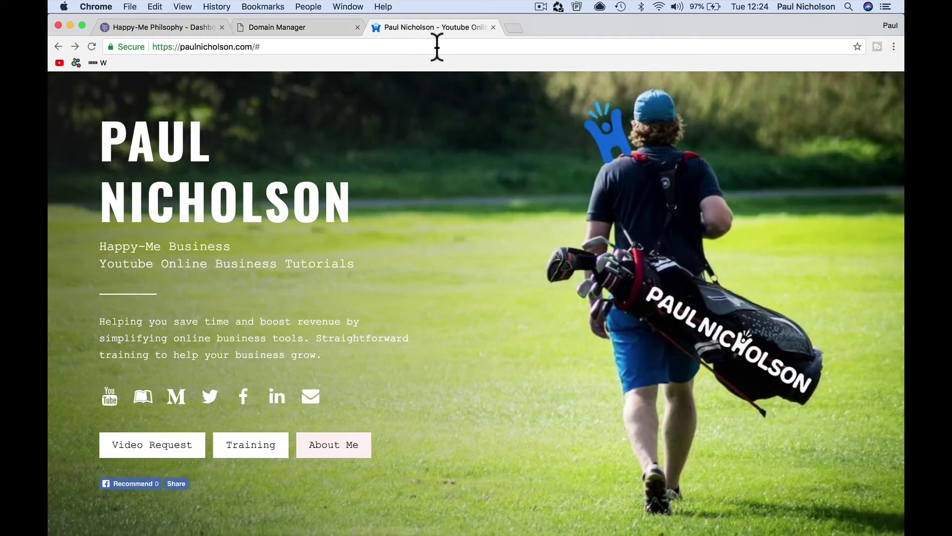
click(436, 46)
text(happy-me.com)
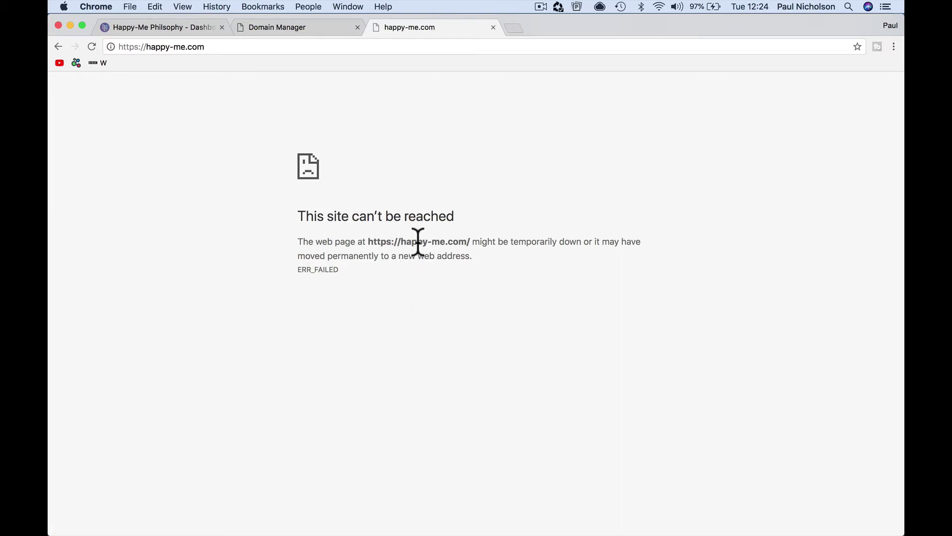
key(super+r)
drag(147, 47, 124, 47)
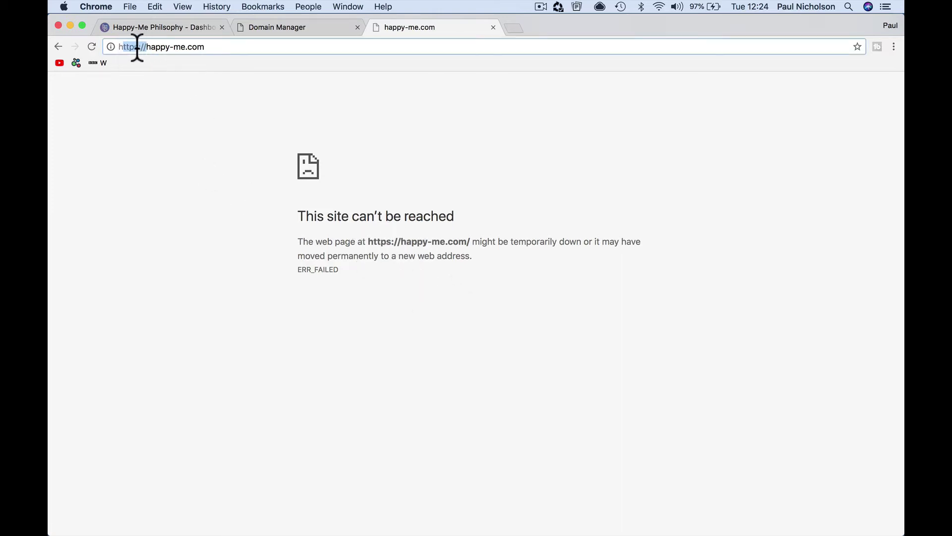
click(136, 47)
key(BackSpace)
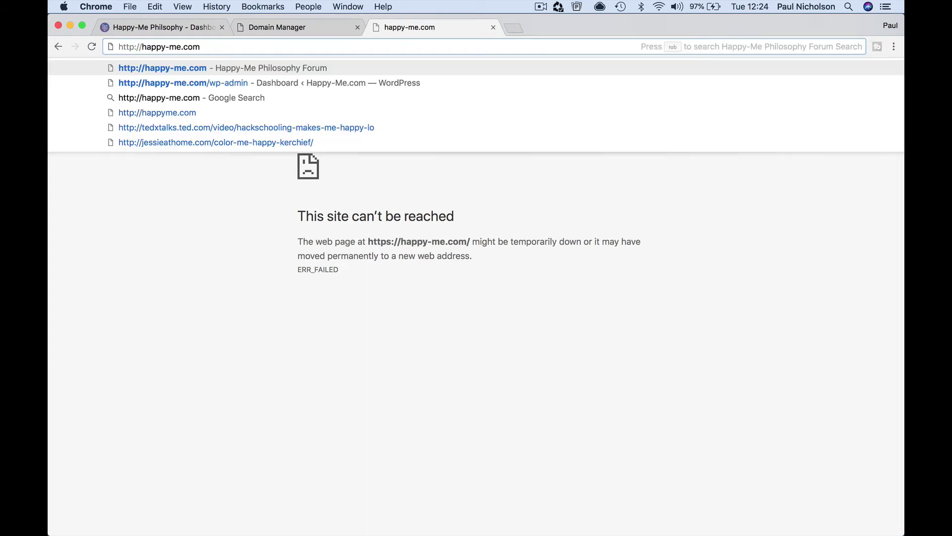
key(Return)
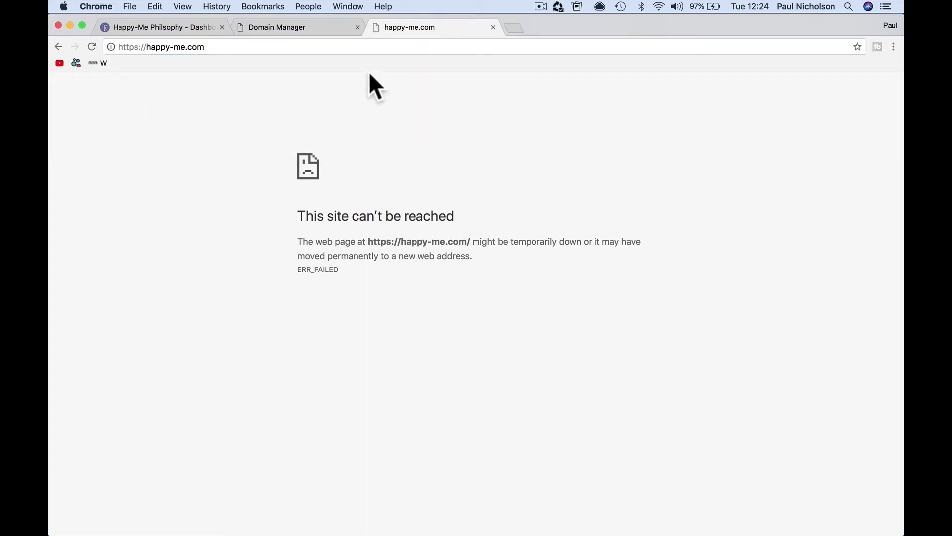
- Reopen the site from an address-bar suggestion once it loads, and jump to its About section
click(317, 27)
click(411, 29)
click(407, 45)
text(paulnicholson)
key(Return)
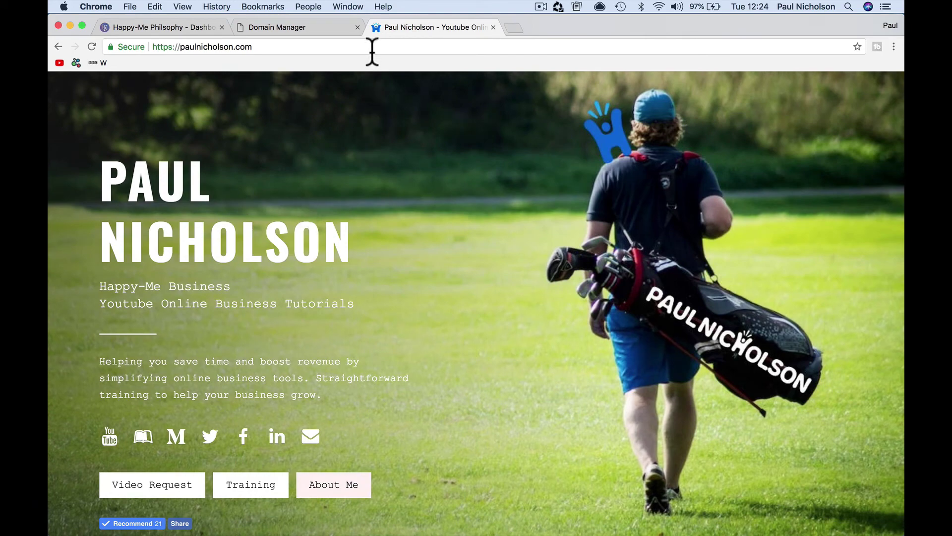
click(371, 46)
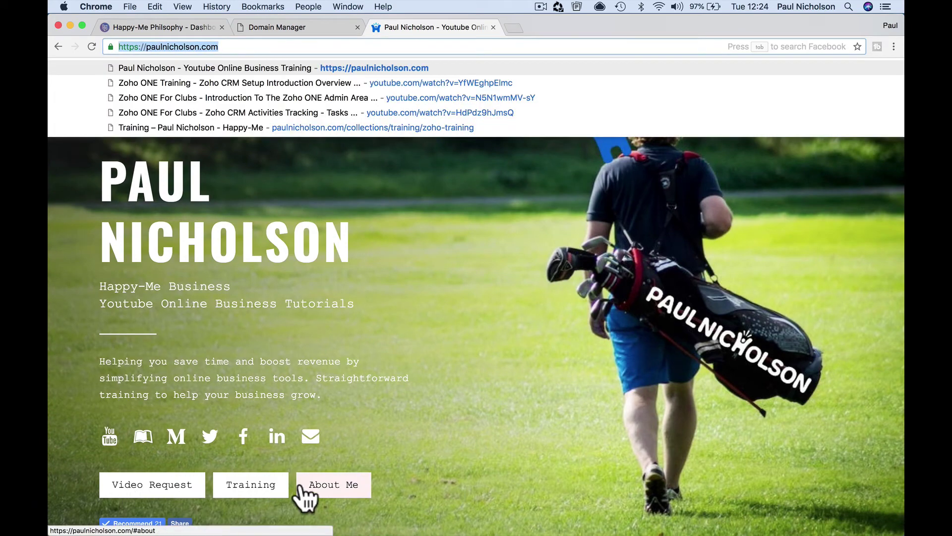
click(335, 416)
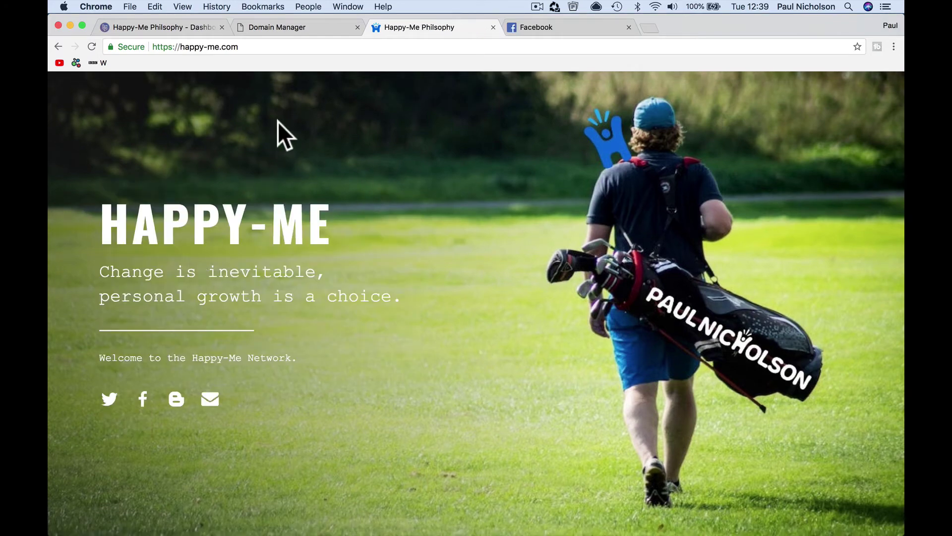
click(265, 46)
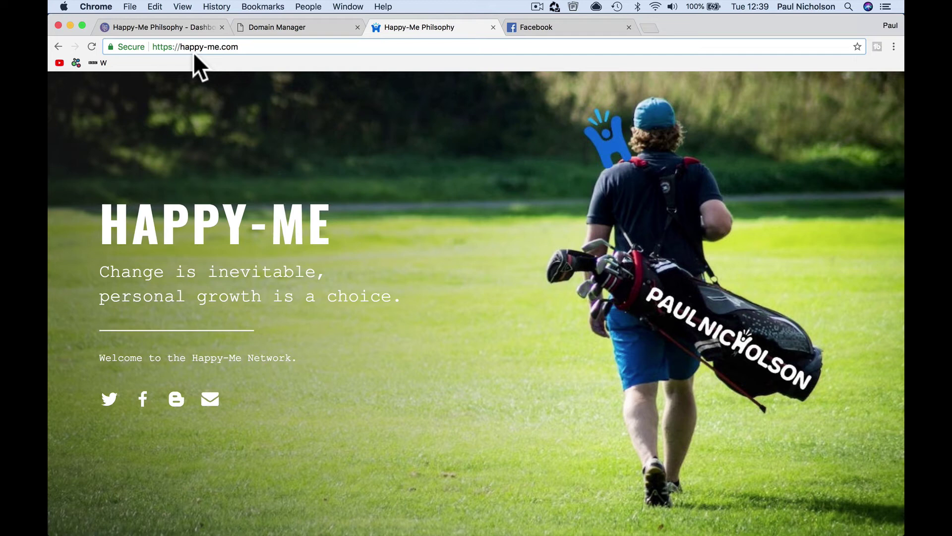
click(181, 47)
drag(180, 46, 248, 50)
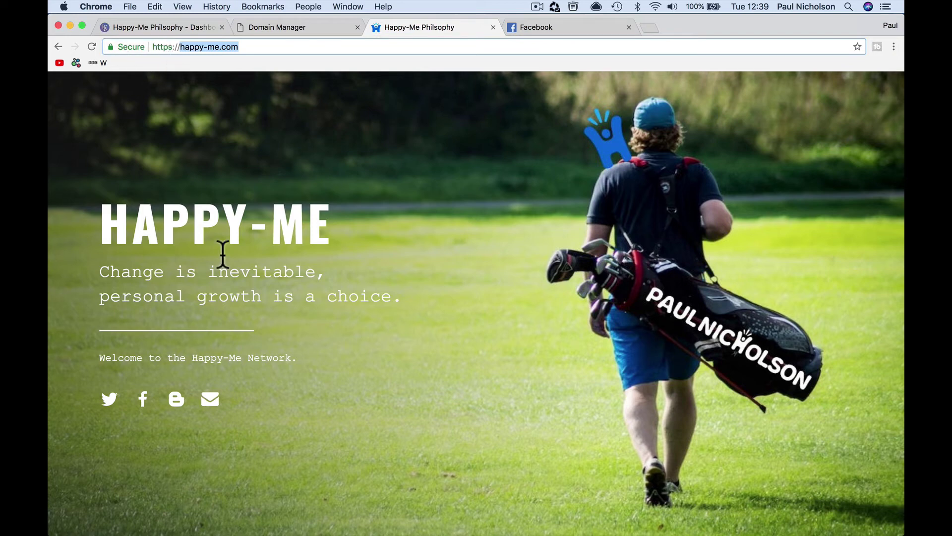
- Start an email to the site's contact address, then discard the unsent draft
click(210, 400)
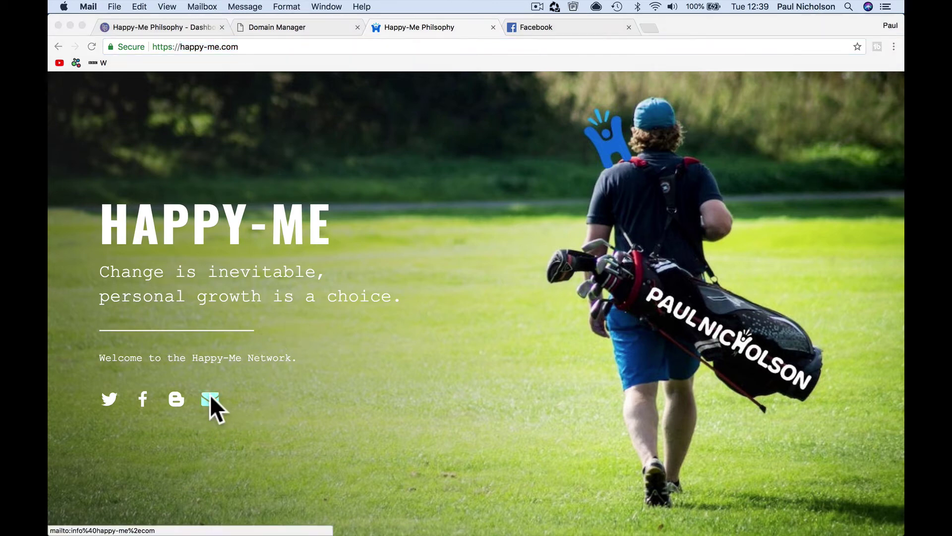
click(265, 66)
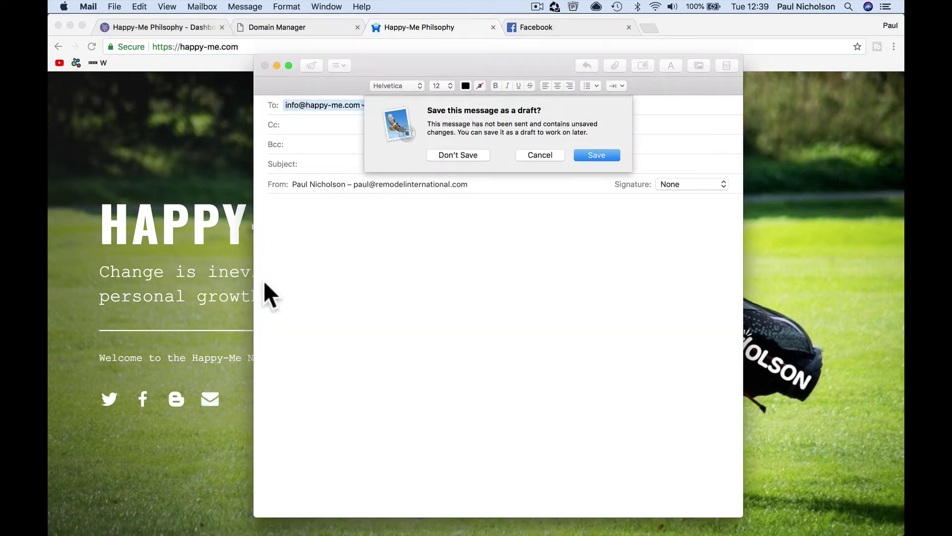
click(457, 155)
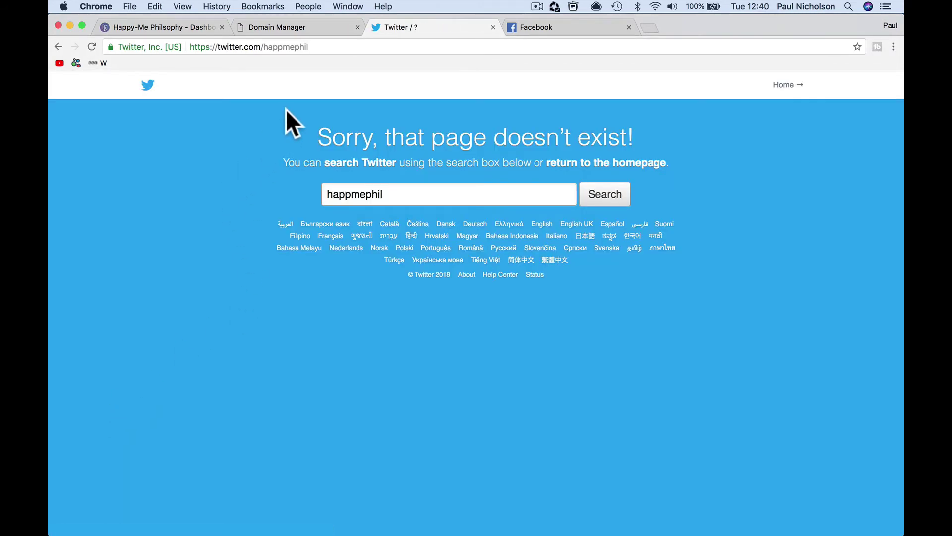
- Close the broken Twitter tab and load happy-me.com
click(493, 28)
click(382, 44)
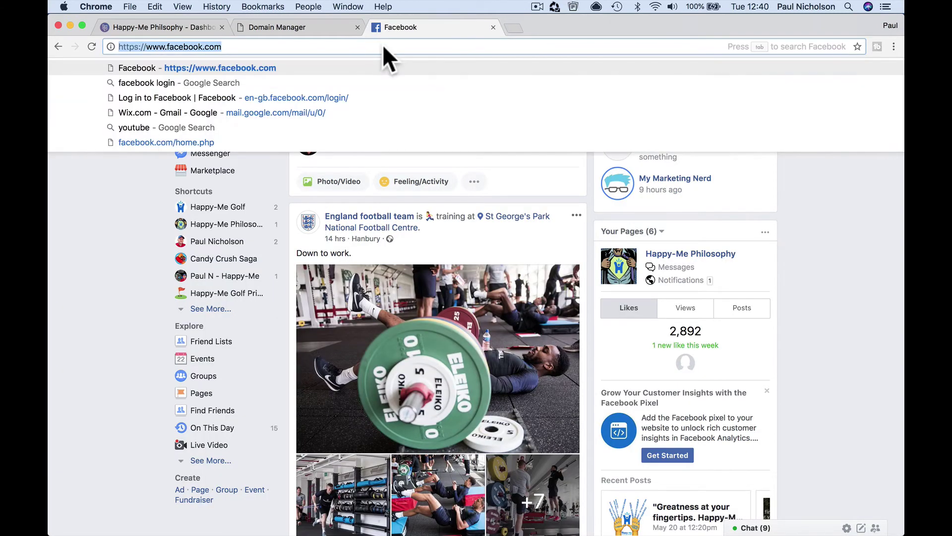
text(happy-me)
key(Return)
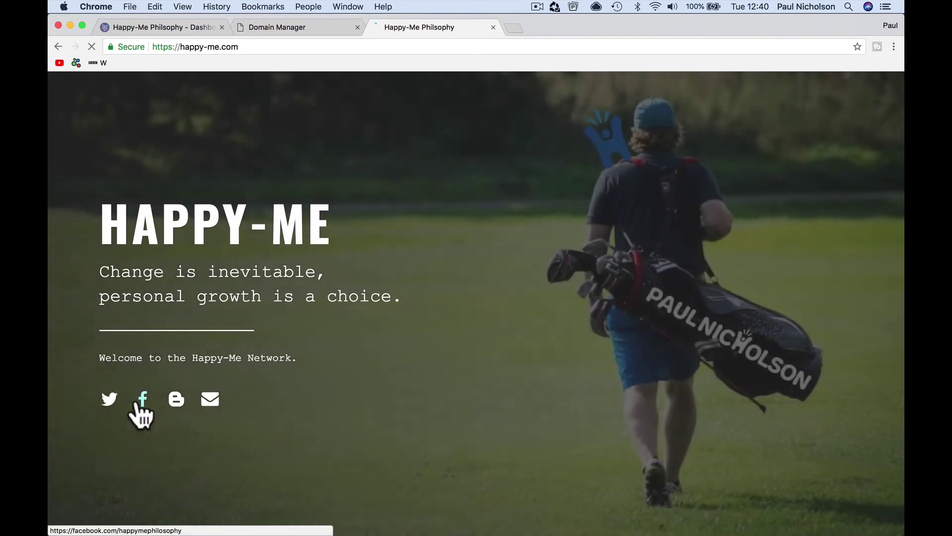
- Test the site's Facebook and blog links, going back to happy-me.com and reloading it
click(142, 400)
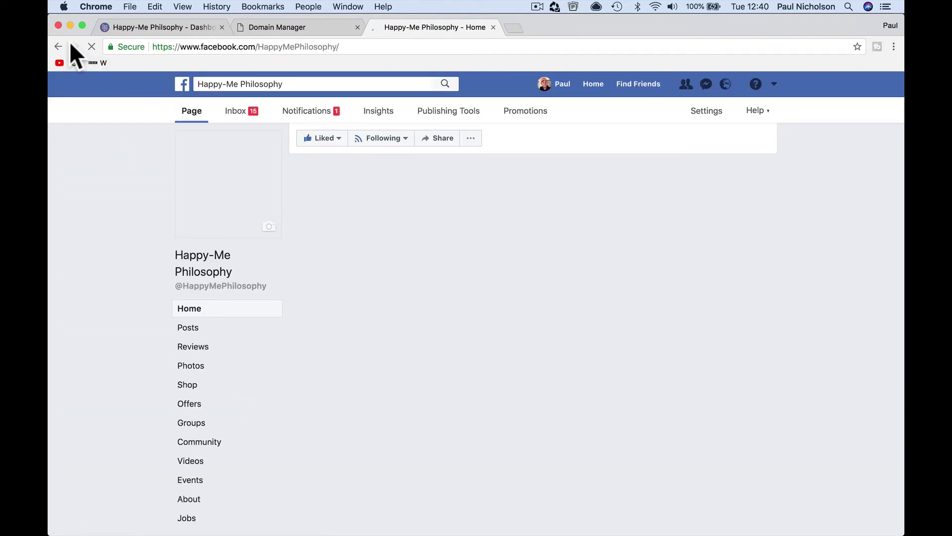
click(58, 46)
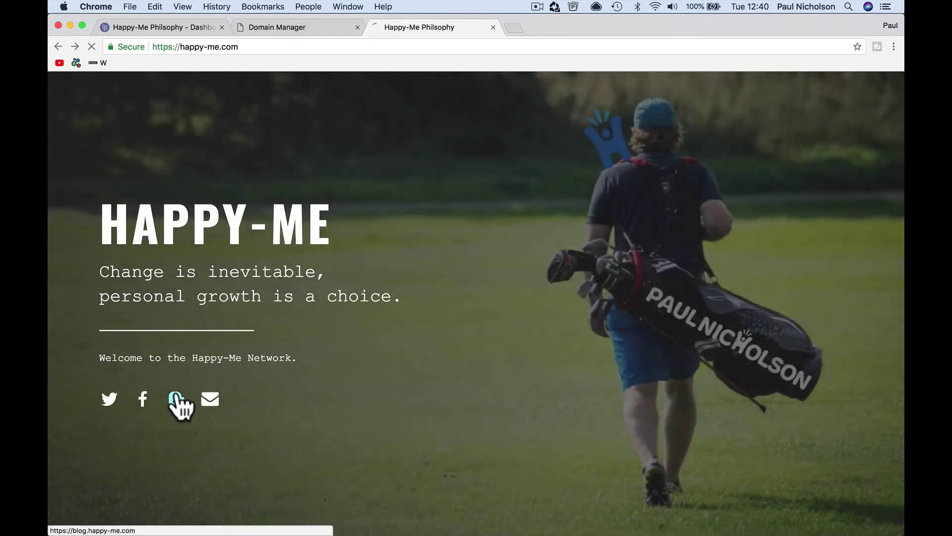
click(174, 398)
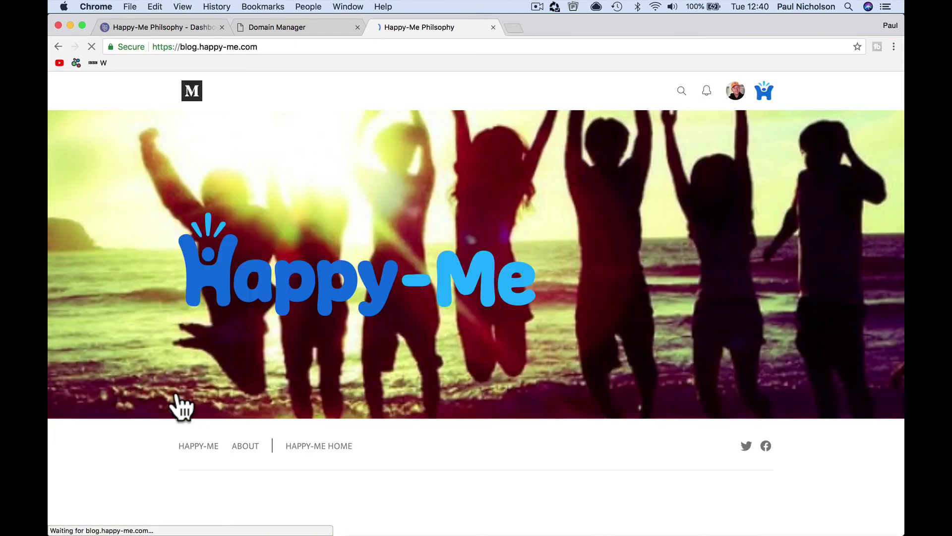
scroll(300, 445, down, 10)
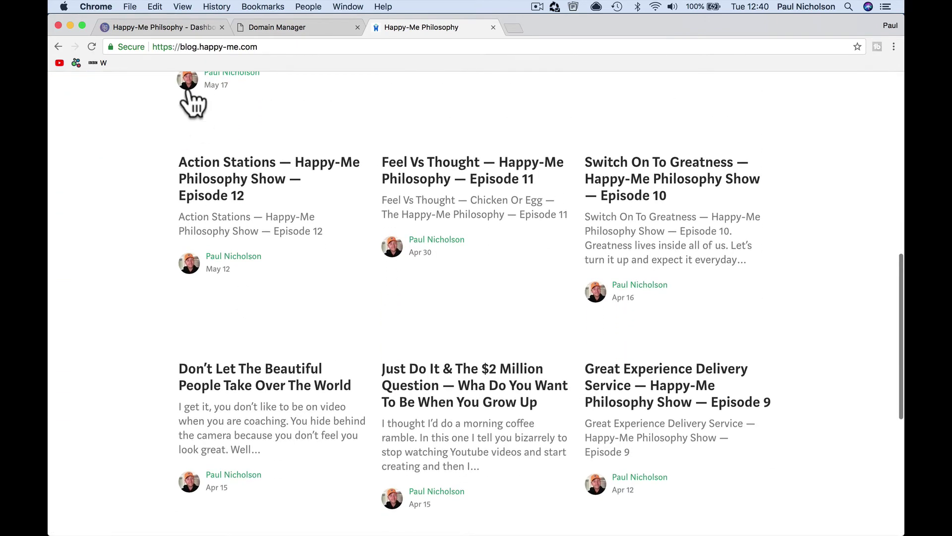
click(59, 47)
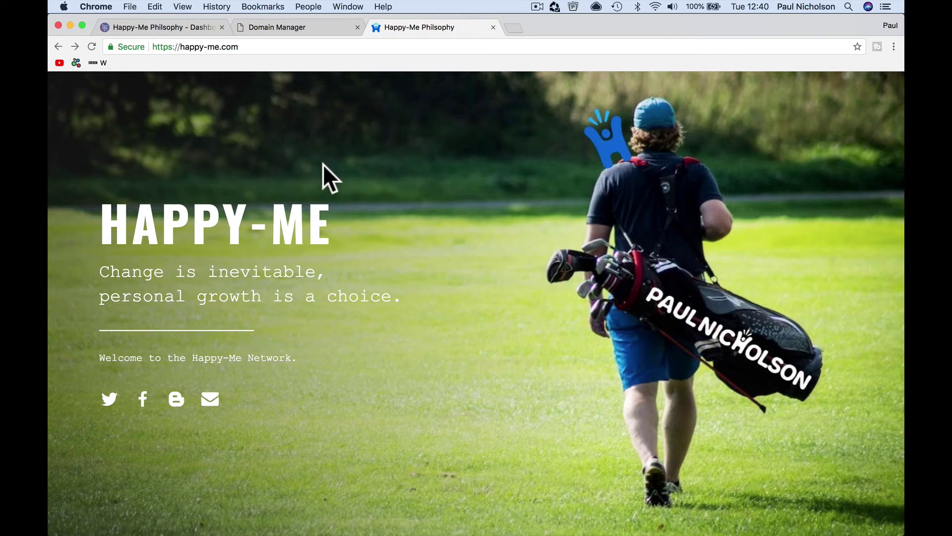
click(89, 47)
- Load the owner's personal website in place of happy-me.com
click(363, 45)
key(super+a)
text(paul)
key(Return)
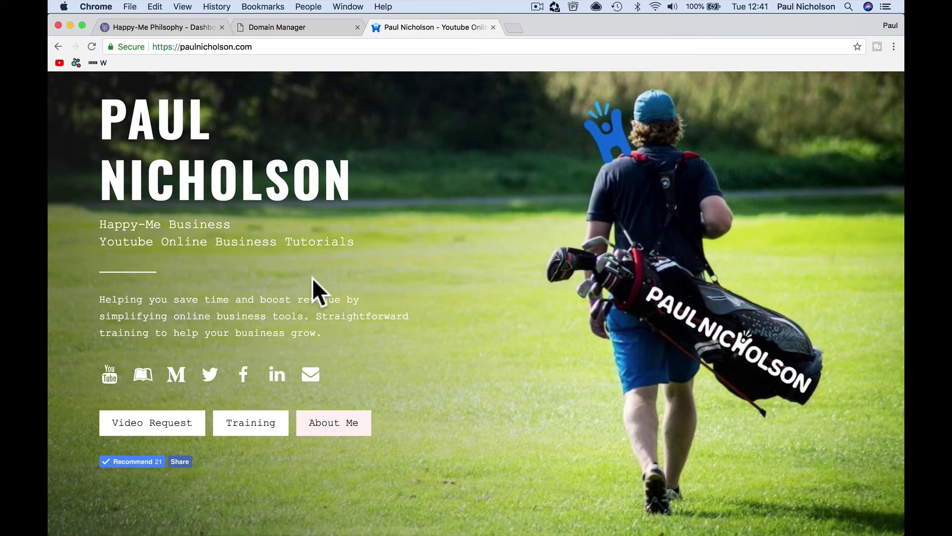
- Return to Carrd, close the personal-site tab, and fix the misspelled Twitter handle in the icon link
click(197, 22)
click(494, 27)
click(109, 401)
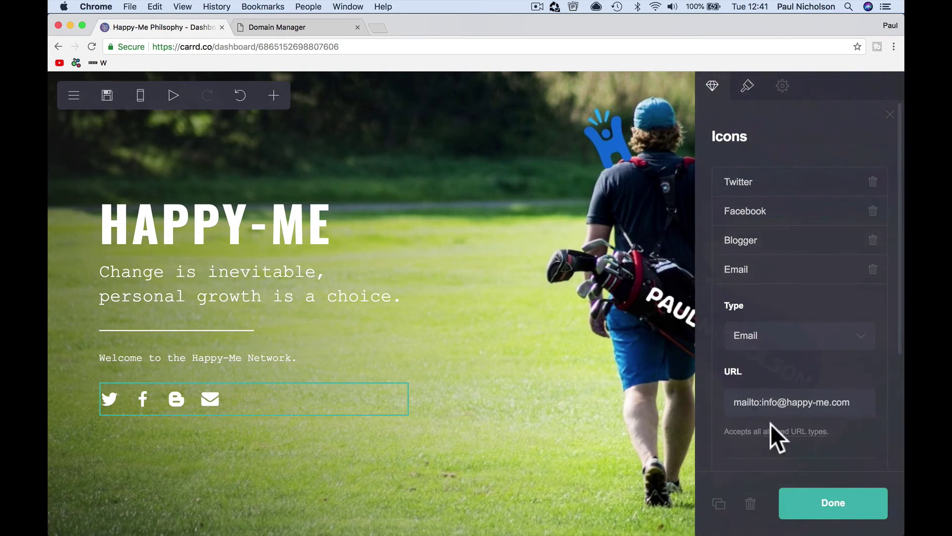
click(775, 187)
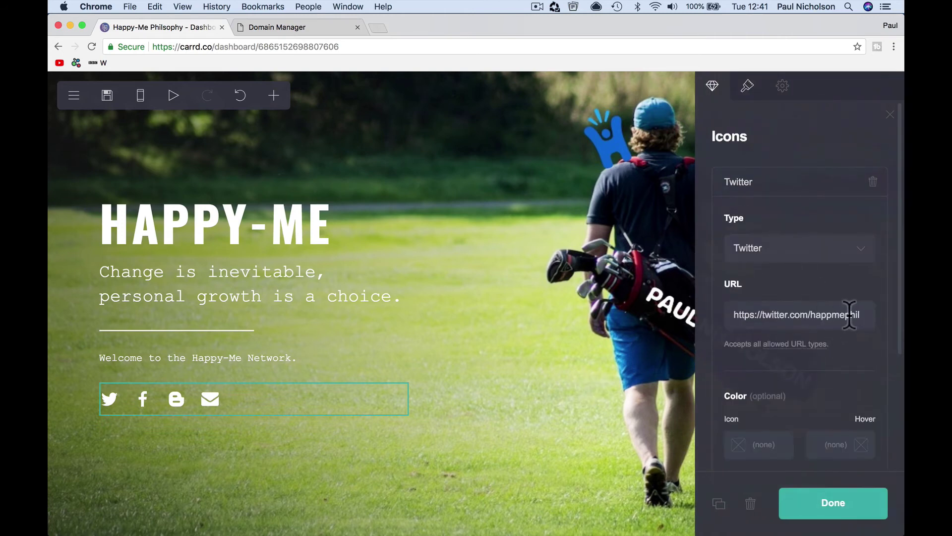
click(830, 316)
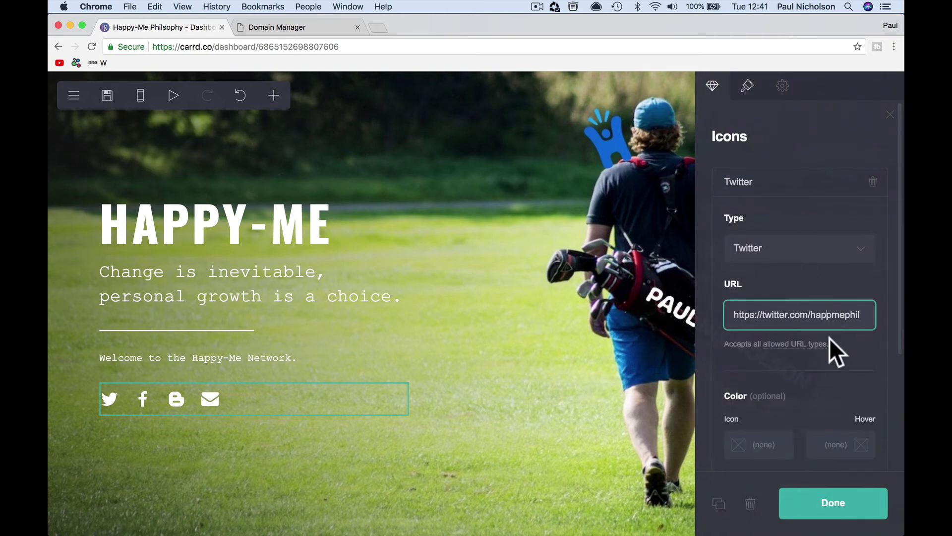
text(y)
key(Delete)
text(p)
click(843, 515)
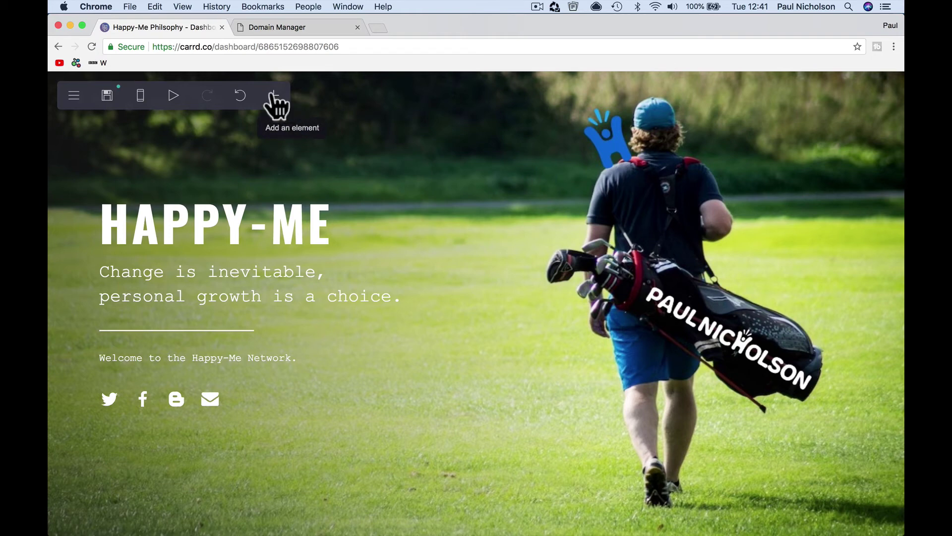
- Add a section break named 'about' below the social icons
click(274, 99)
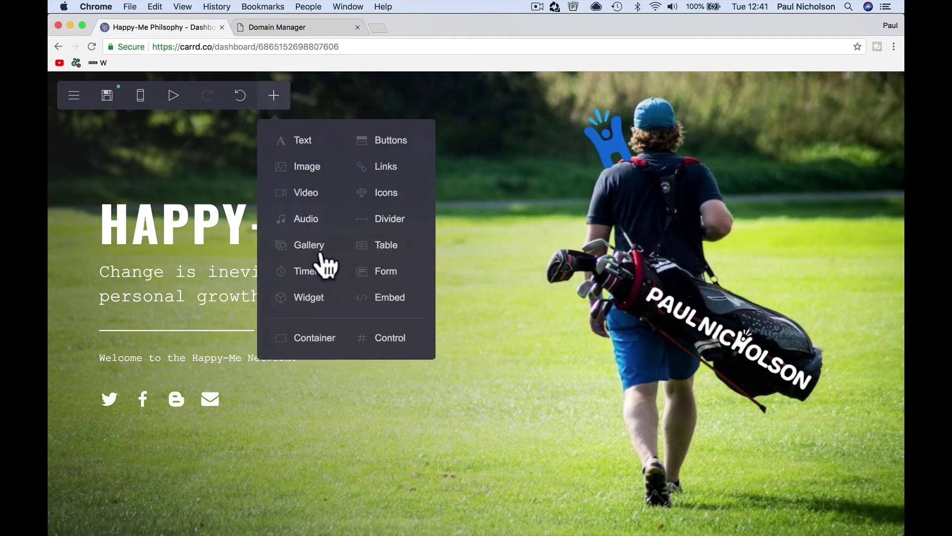
click(382, 341)
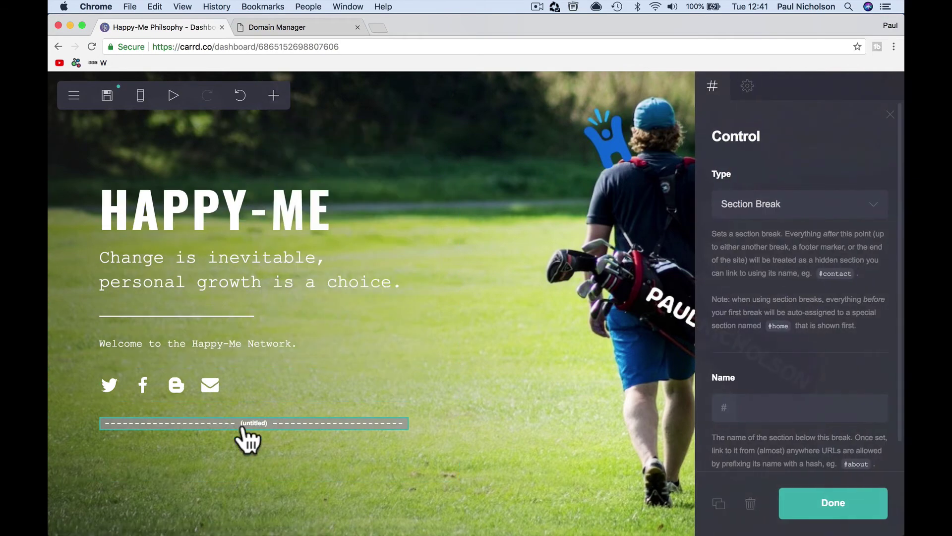
click(759, 408)
text(about)
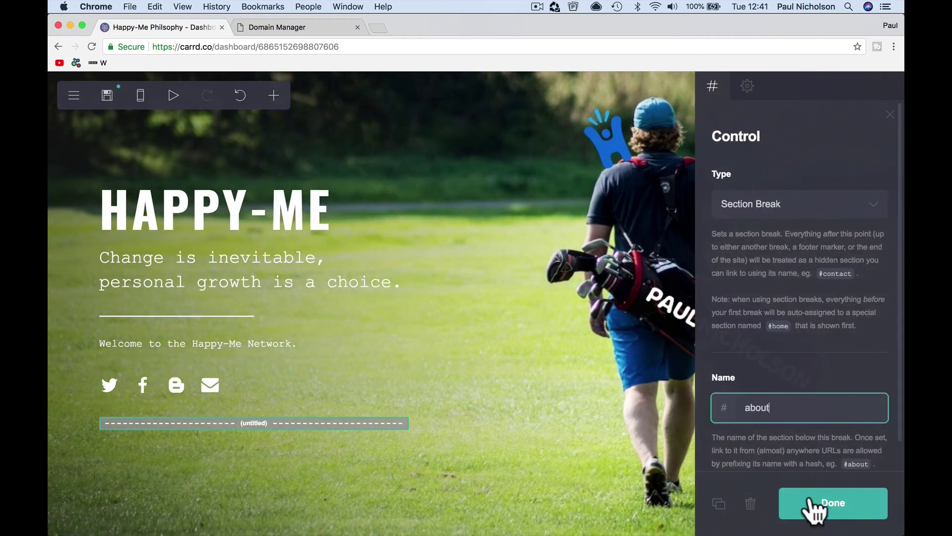
click(814, 505)
- Add a text element reading 'About Happy-Me Philosophy' under the #about break
click(274, 97)
click(303, 141)
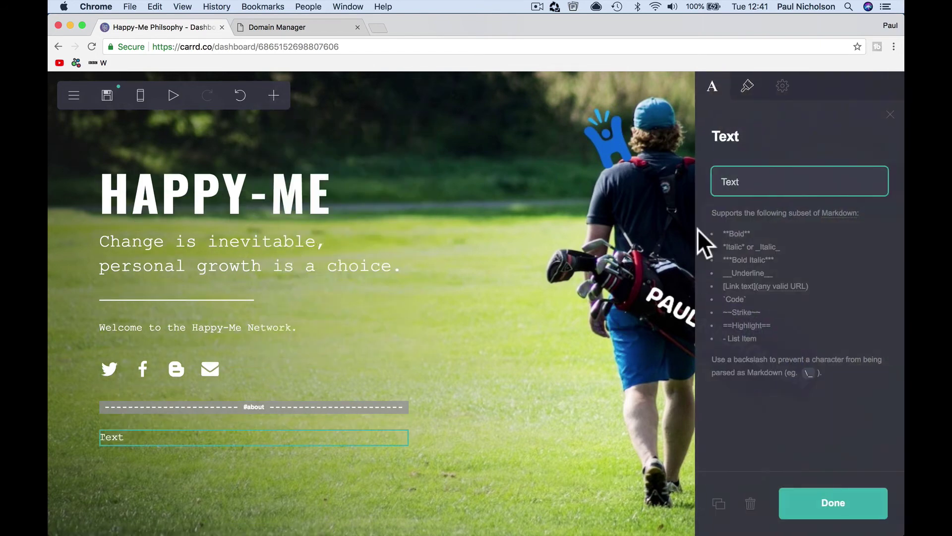
double_click(753, 180)
text(About)
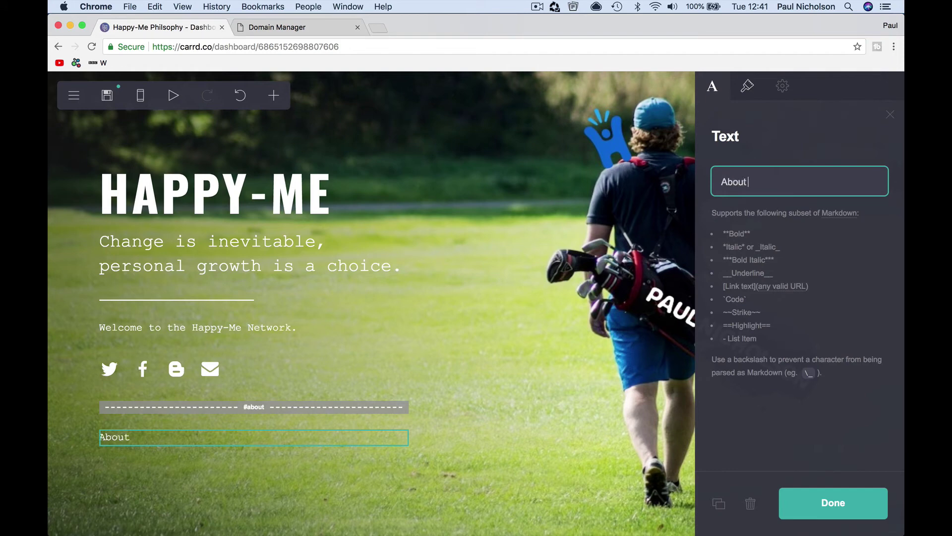
text( Happy-Me Ph)
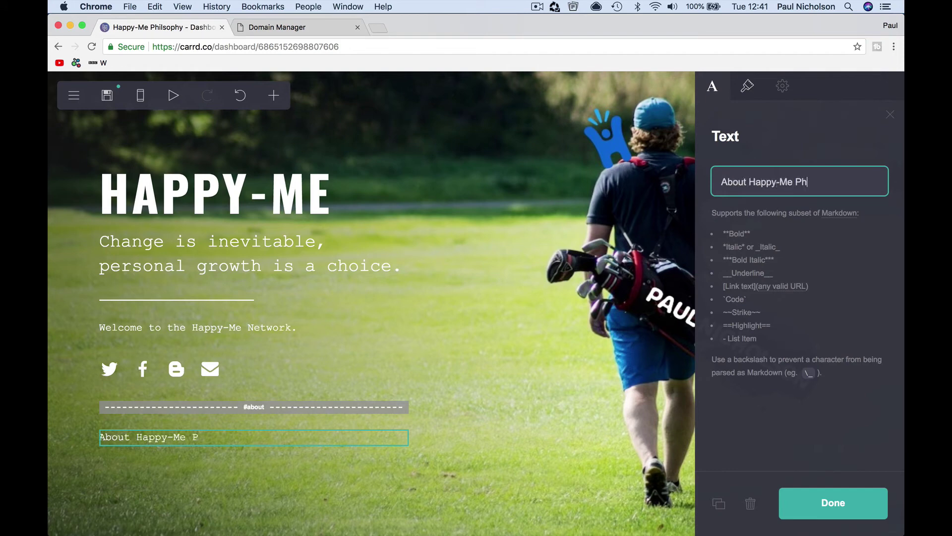
text(ilosophy)
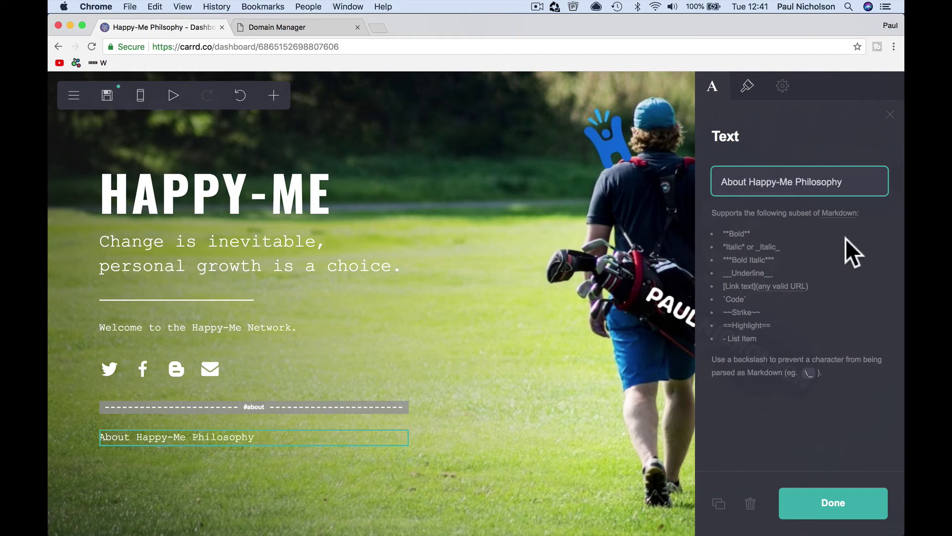
click(846, 504)
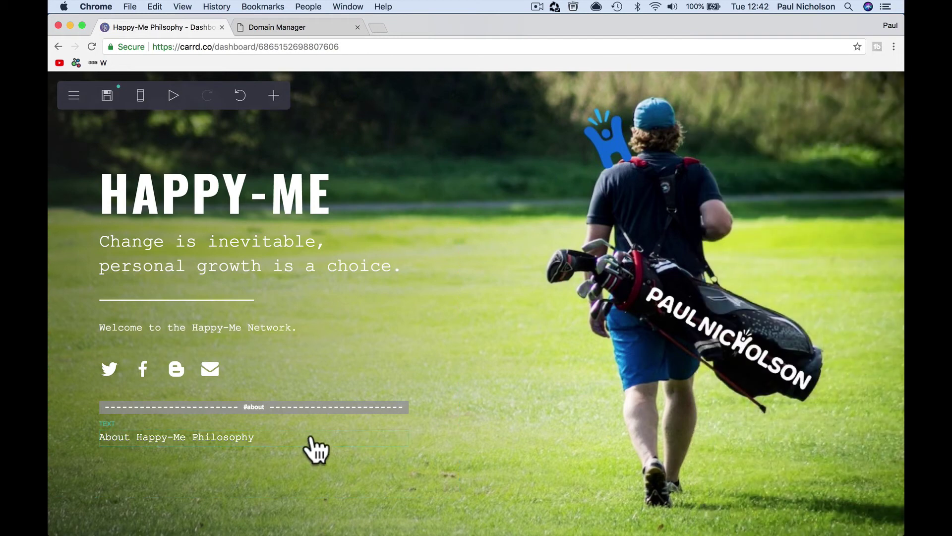
- Add a countdown timer targeting 31 December 2018
click(276, 99)
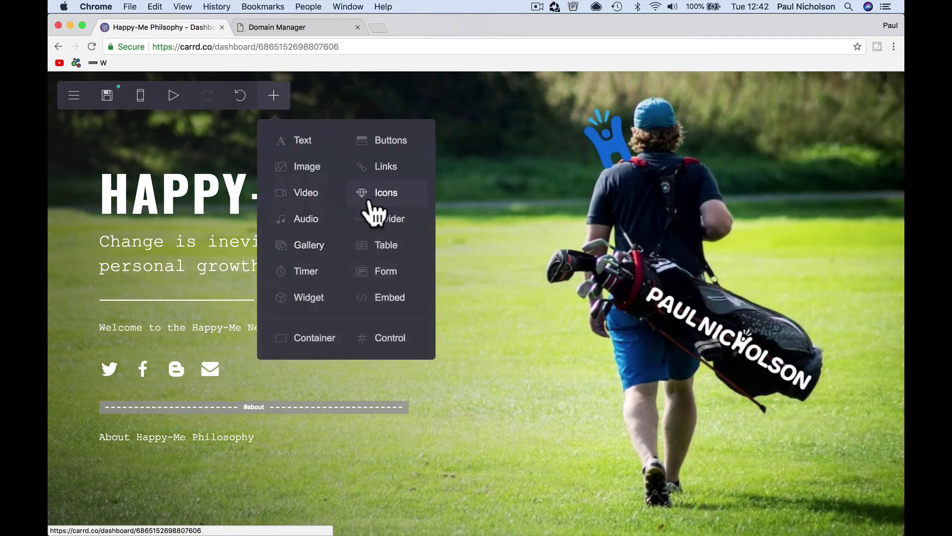
click(325, 279)
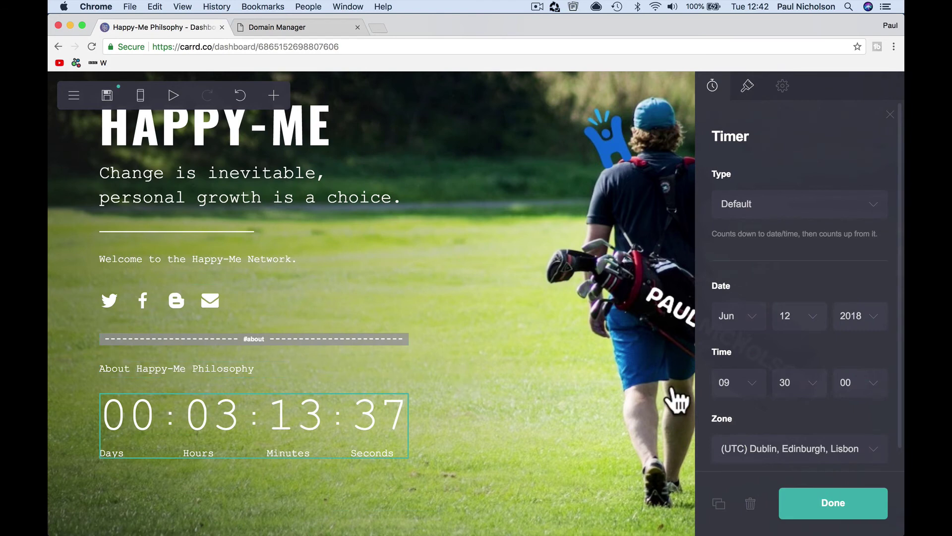
click(750, 315)
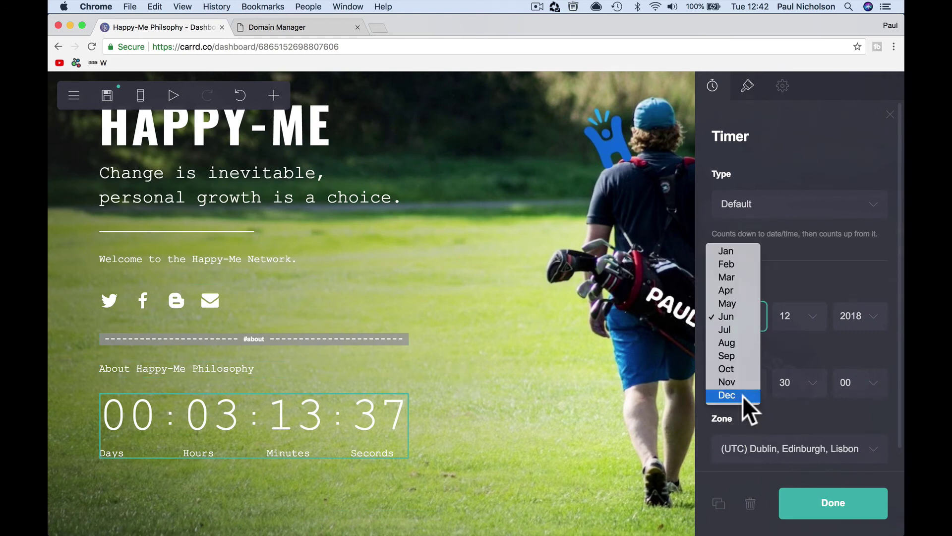
click(743, 394)
click(813, 315)
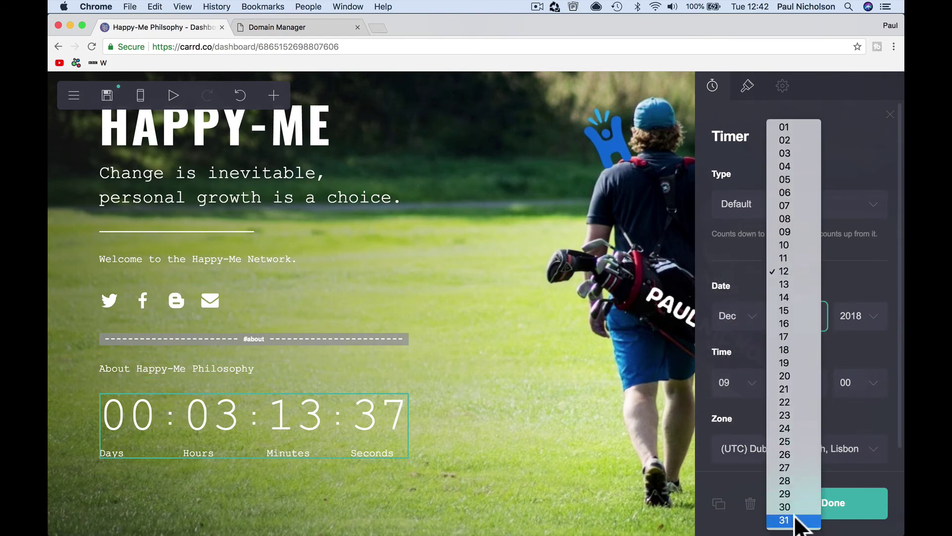
click(793, 520)
click(865, 318)
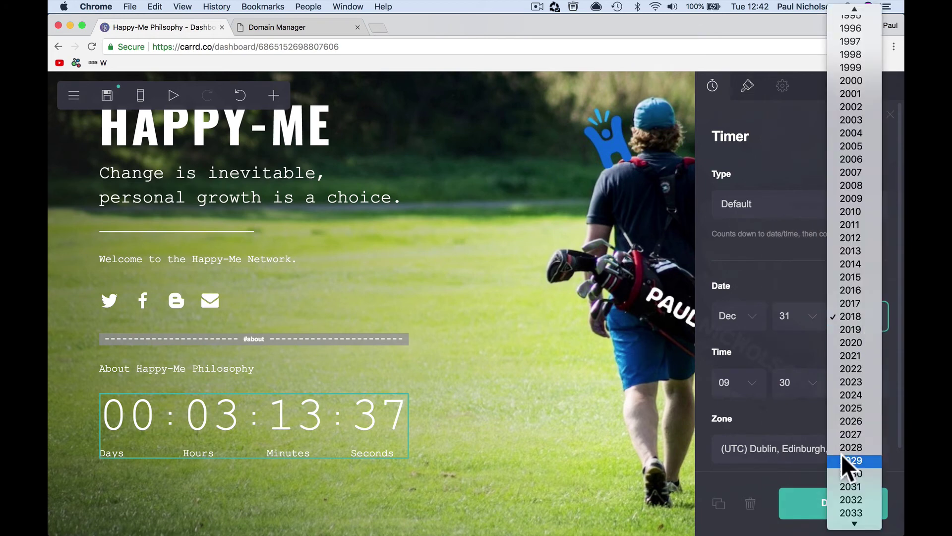
click(843, 330)
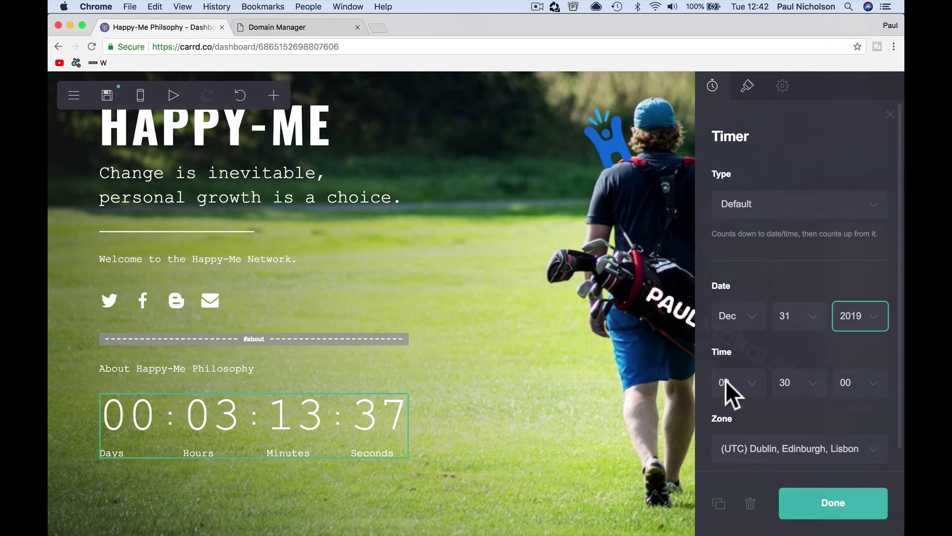
click(840, 319)
click(837, 304)
- Set the timer's end time to 23:59:59 and confirm the Dublin, Edinburgh, Lisbon zone
click(754, 379)
click(754, 260)
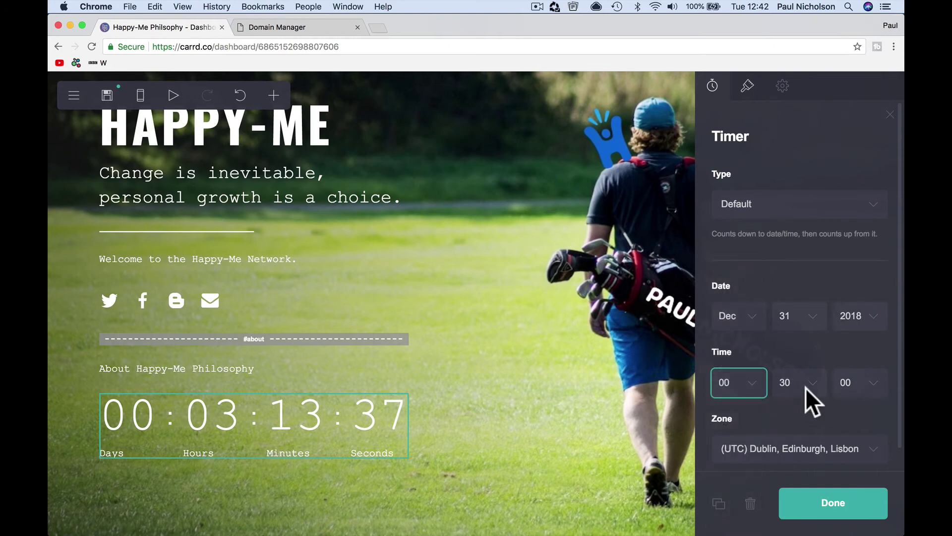
click(806, 384)
click(805, 383)
click(755, 379)
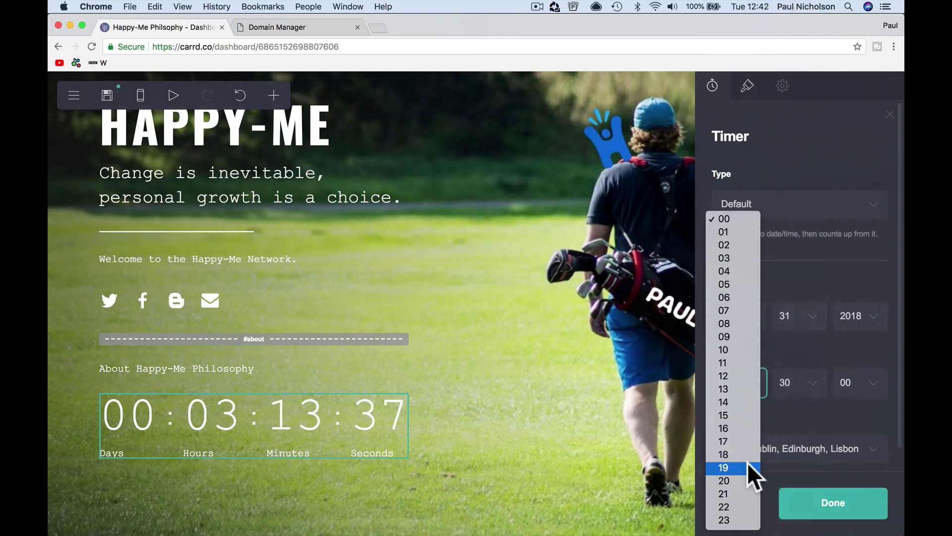
click(738, 518)
click(809, 382)
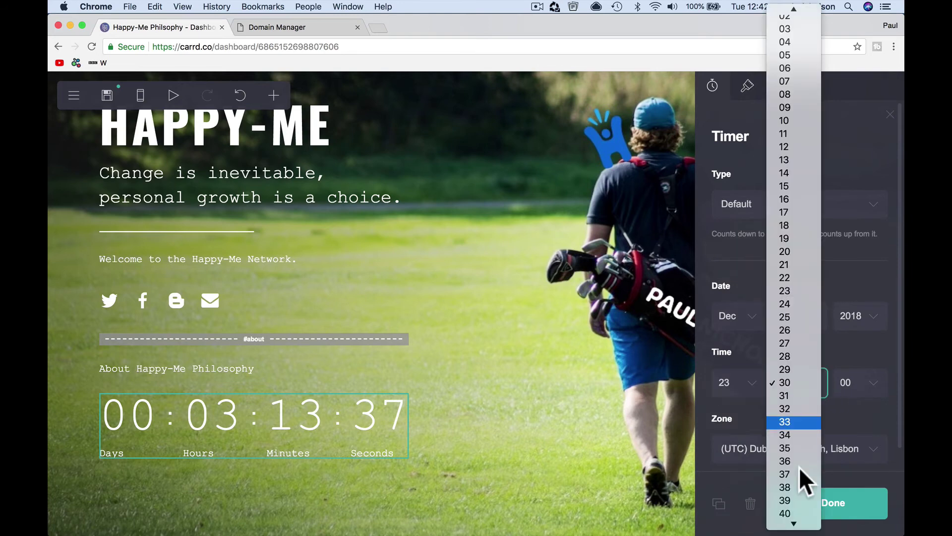
click(788, 520)
click(864, 388)
scroll(865, 441, down, 5)
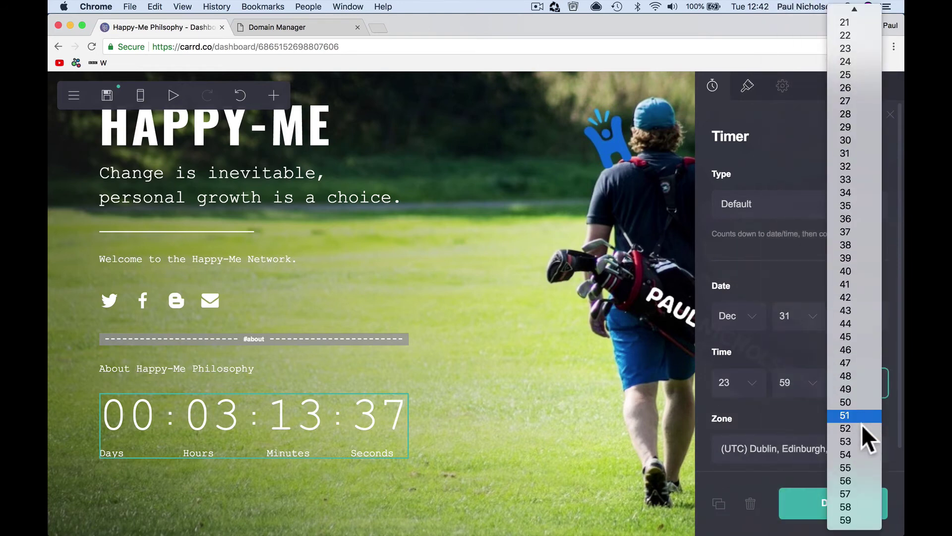
click(871, 520)
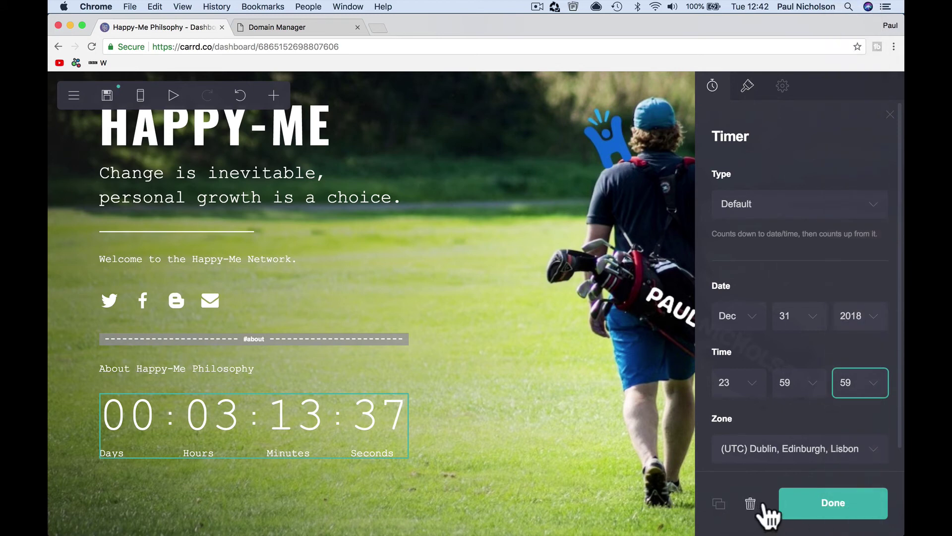
click(801, 511)
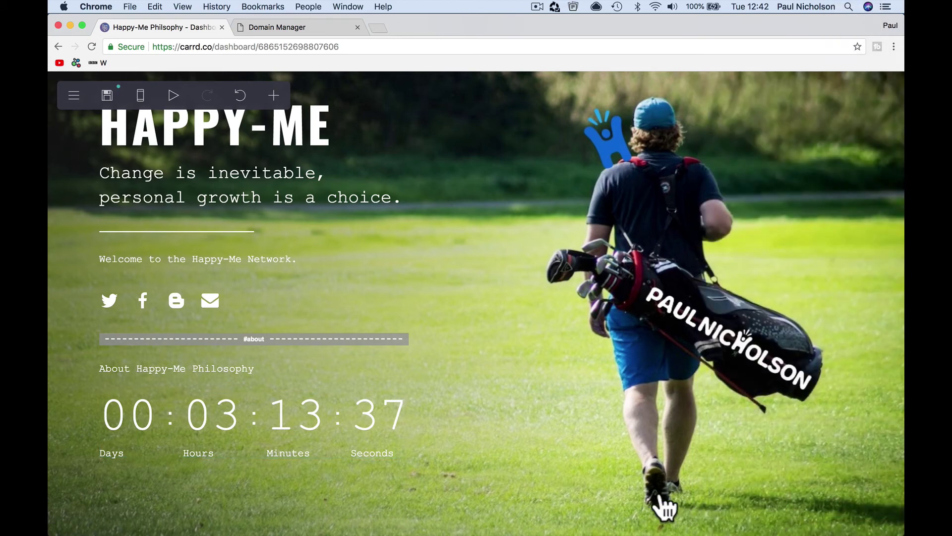
click(381, 447)
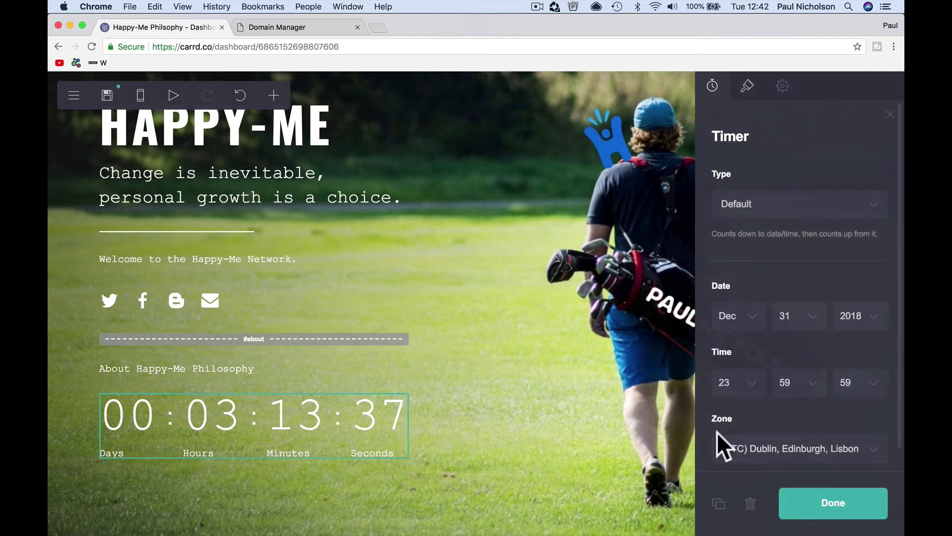
scroll(772, 421, down, 1)
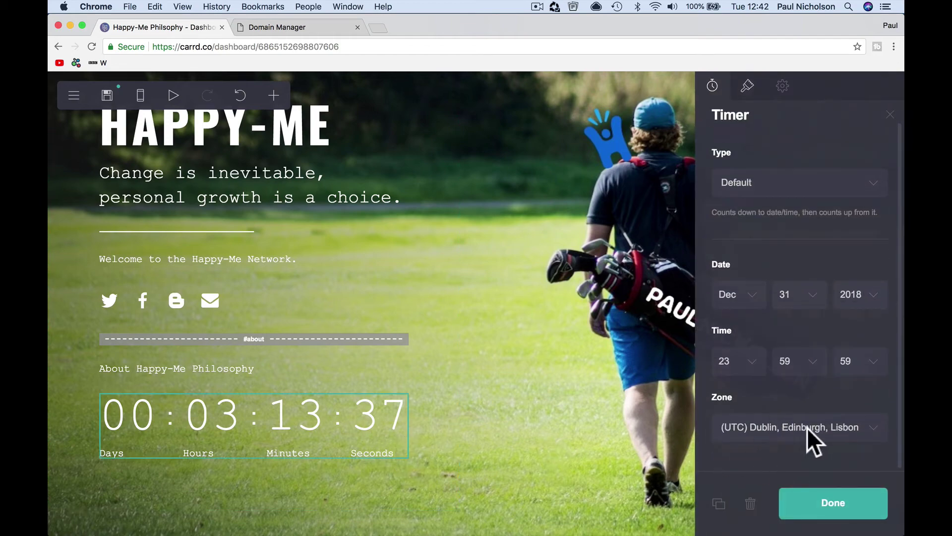
click(824, 505)
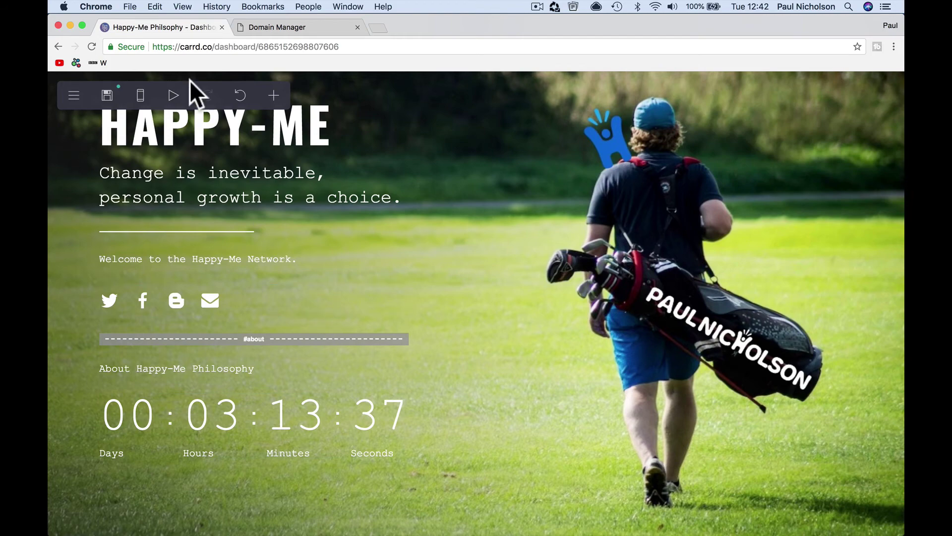
- Publish the site changes to happy-me.com
click(107, 95)
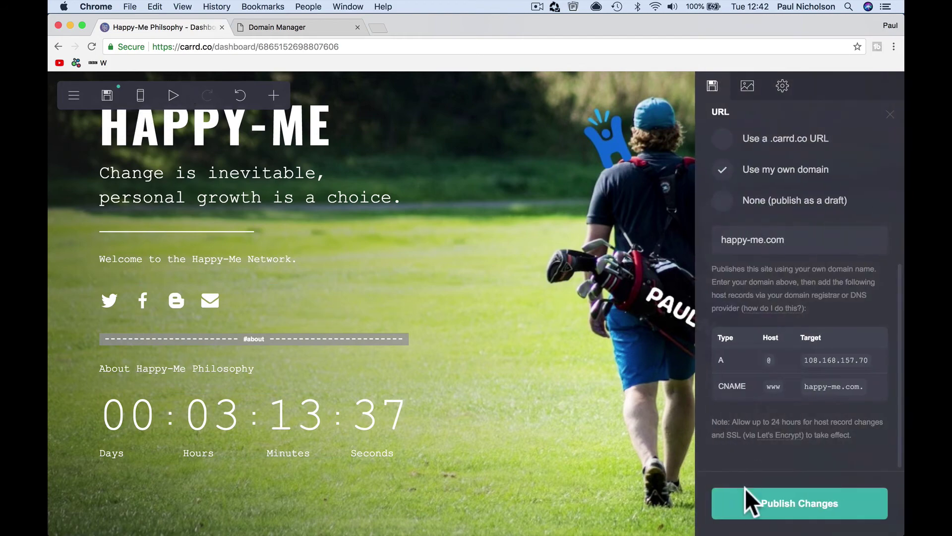
click(746, 499)
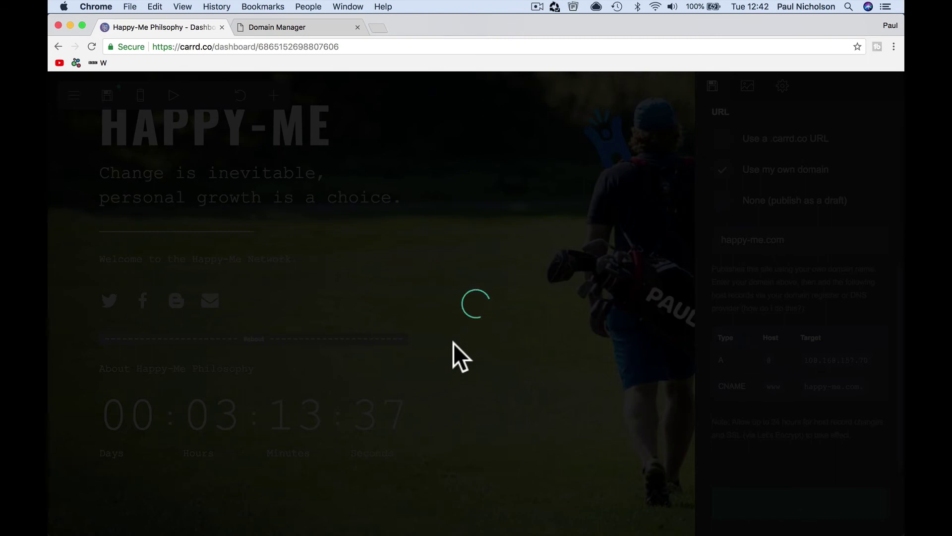
click(419, 341)
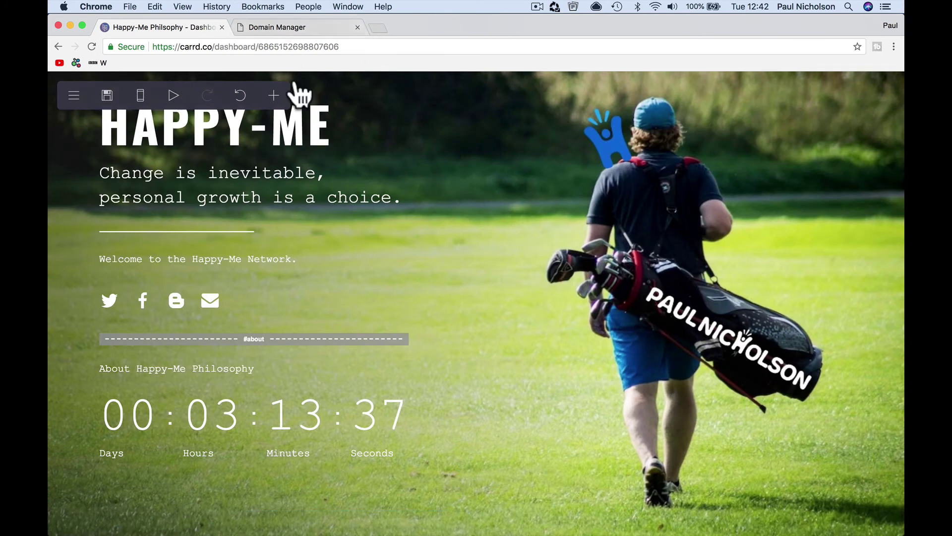
- Add an empty video element below the countdown timer
click(274, 96)
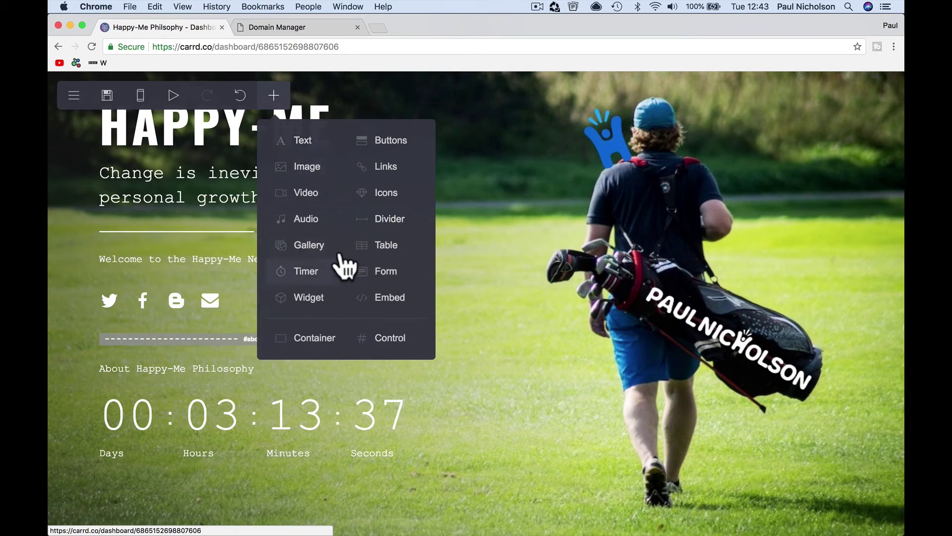
click(321, 199)
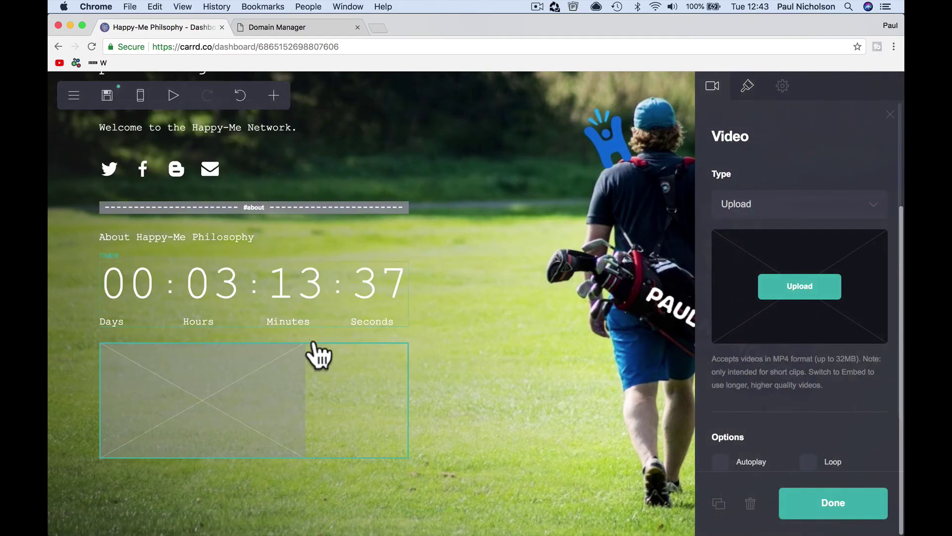
click(308, 378)
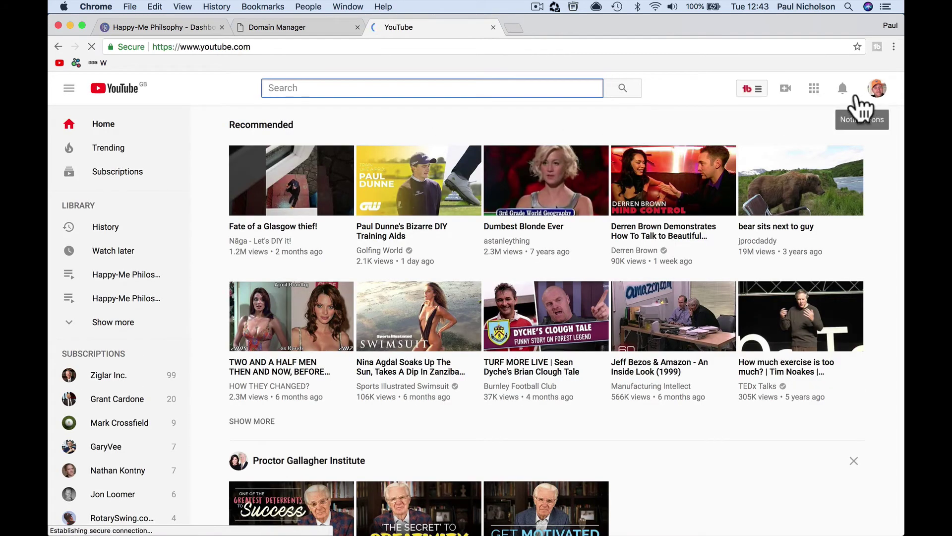
- Find the 'Happy-Me Philosophy In 5 Simple Ideas' video among My Videos and copy its link
click(875, 90)
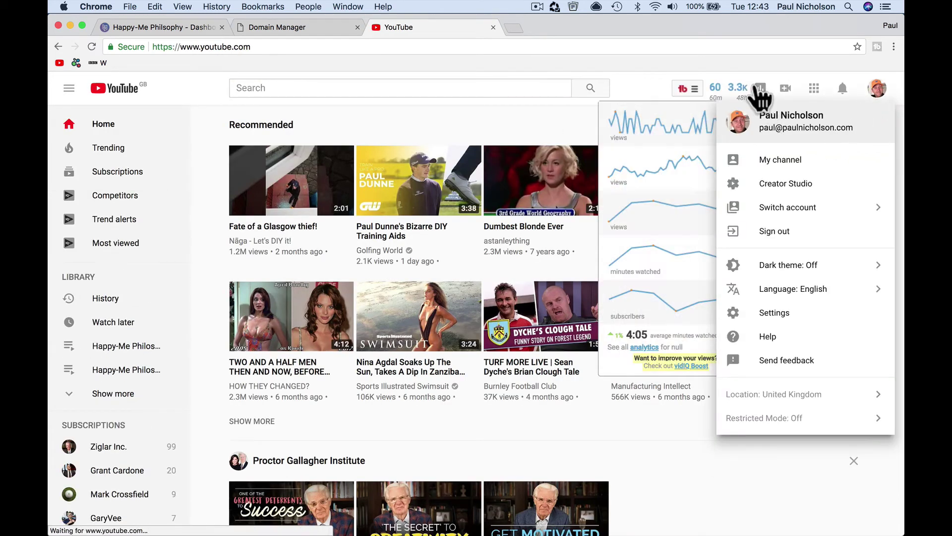
click(689, 90)
click(707, 144)
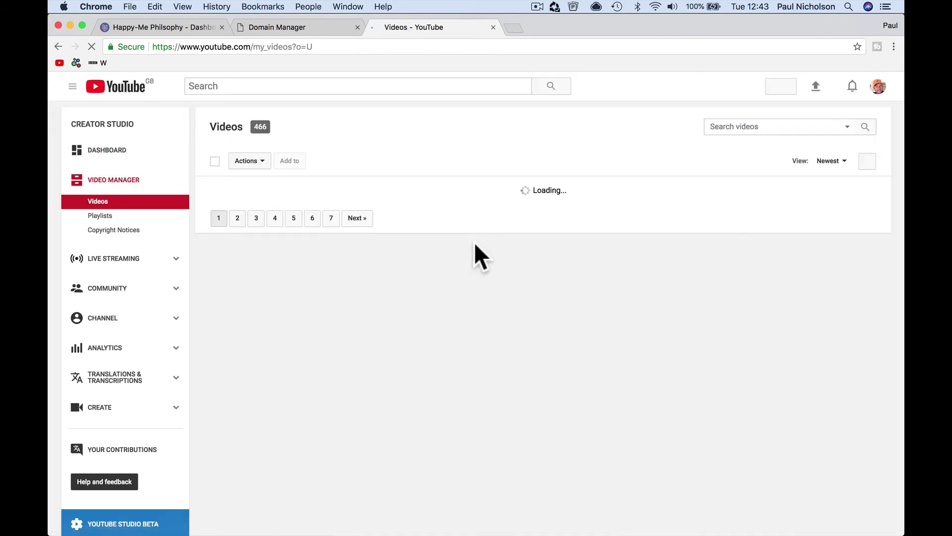
click(750, 131)
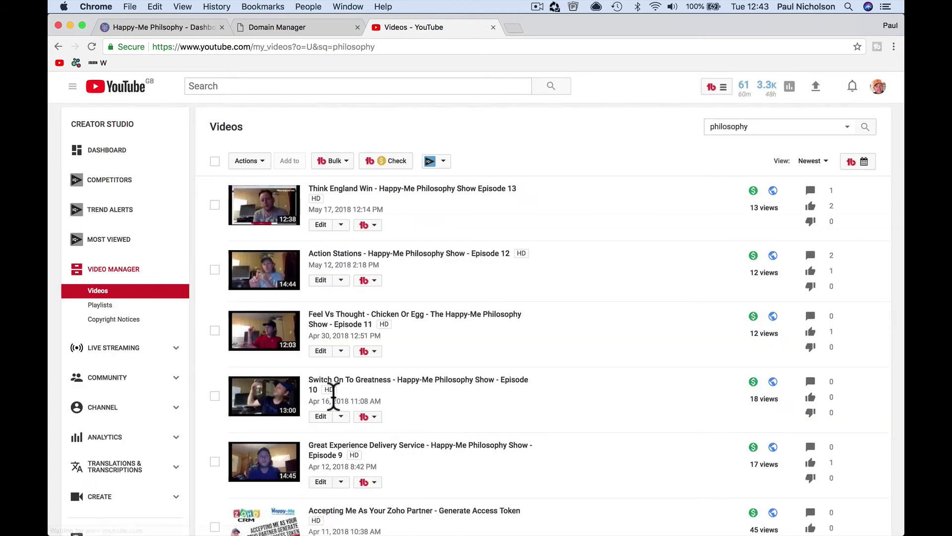
scroll(333, 397, down, 7)
scroll(334, 397, down, 6)
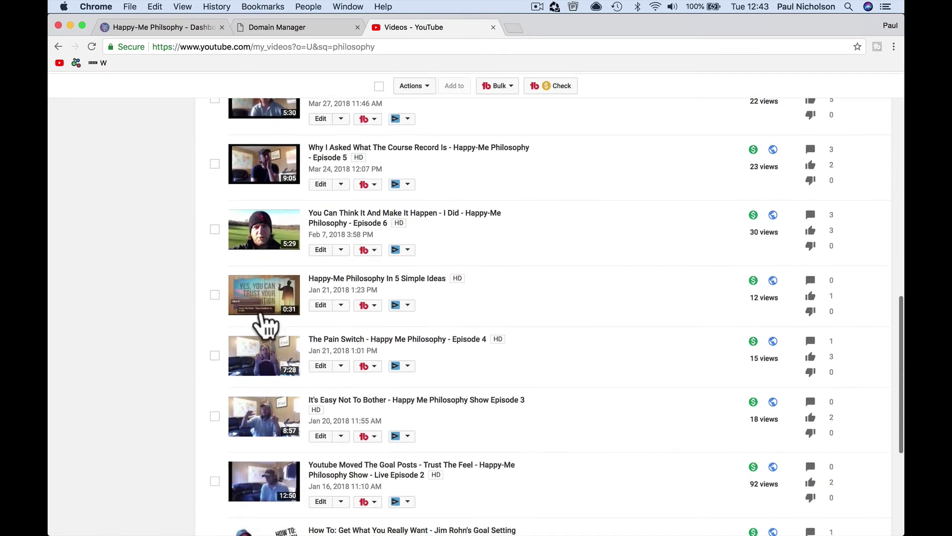
right_click(261, 302)
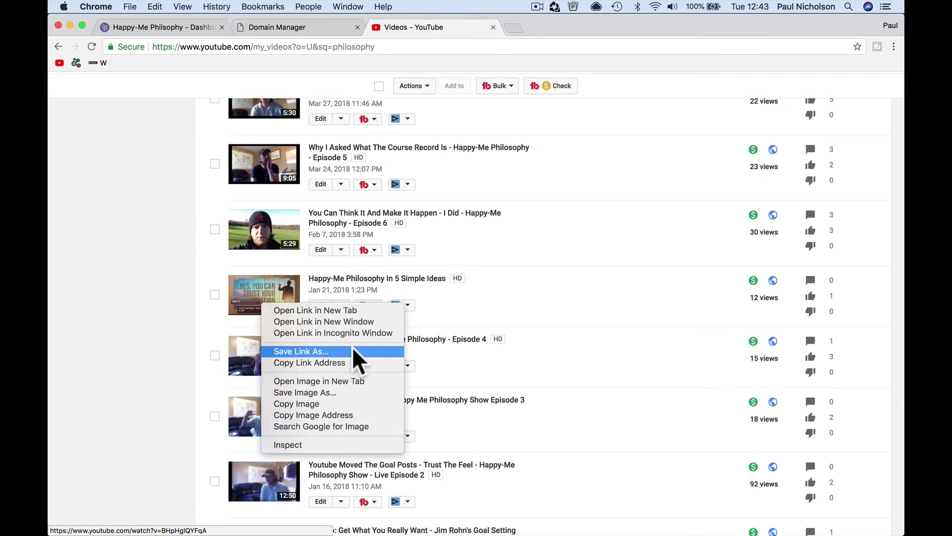
click(346, 363)
- Embed the copied YouTube link in the video block with autoplay on and no starting time
click(185, 28)
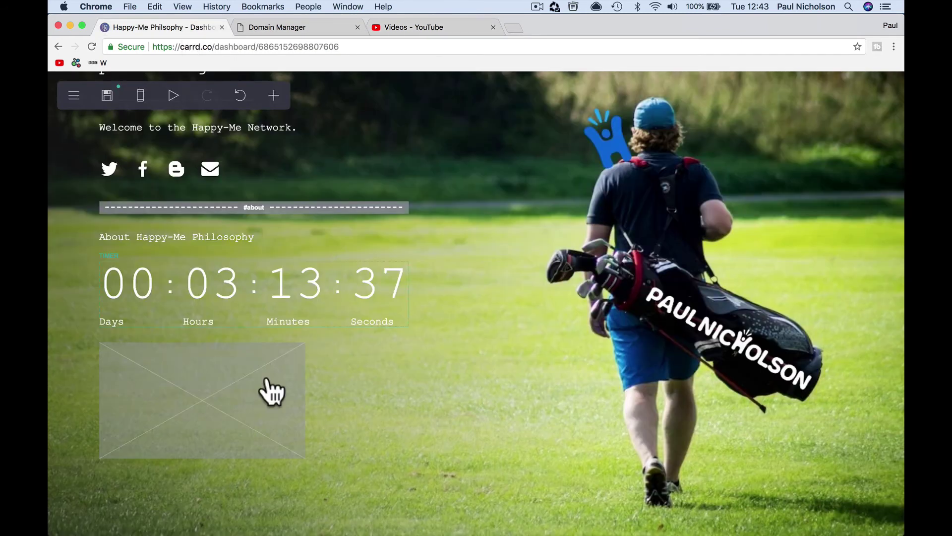
click(233, 412)
click(761, 210)
click(761, 221)
click(748, 244)
right_click(749, 244)
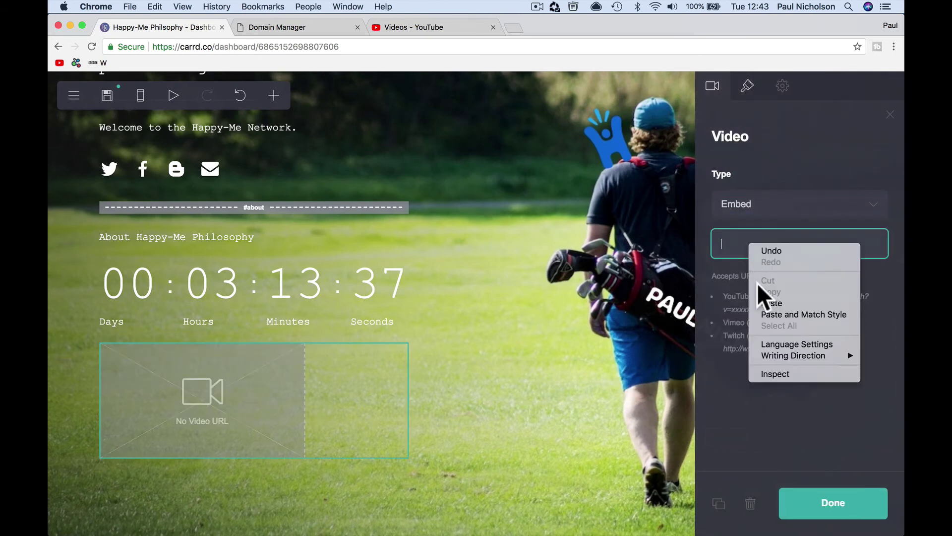
click(766, 309)
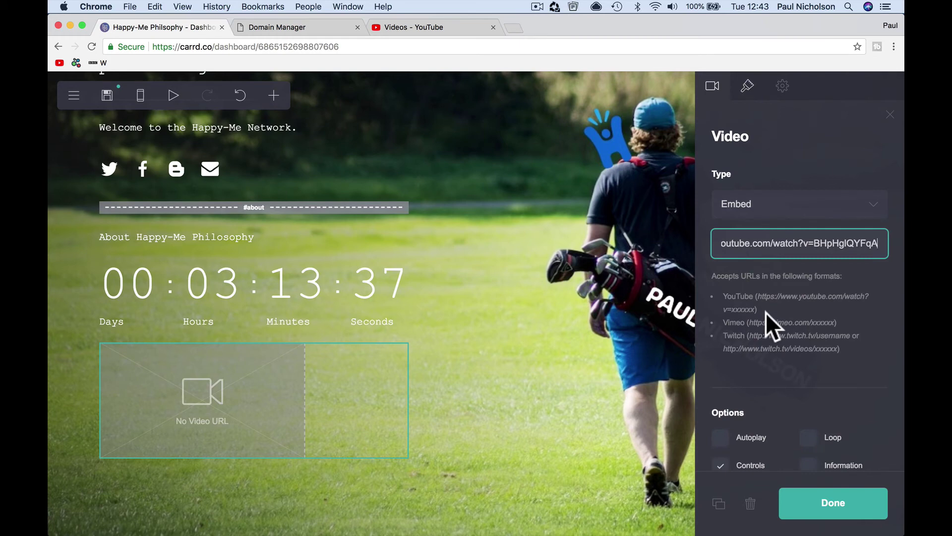
scroll(793, 347, down, 3)
click(752, 289)
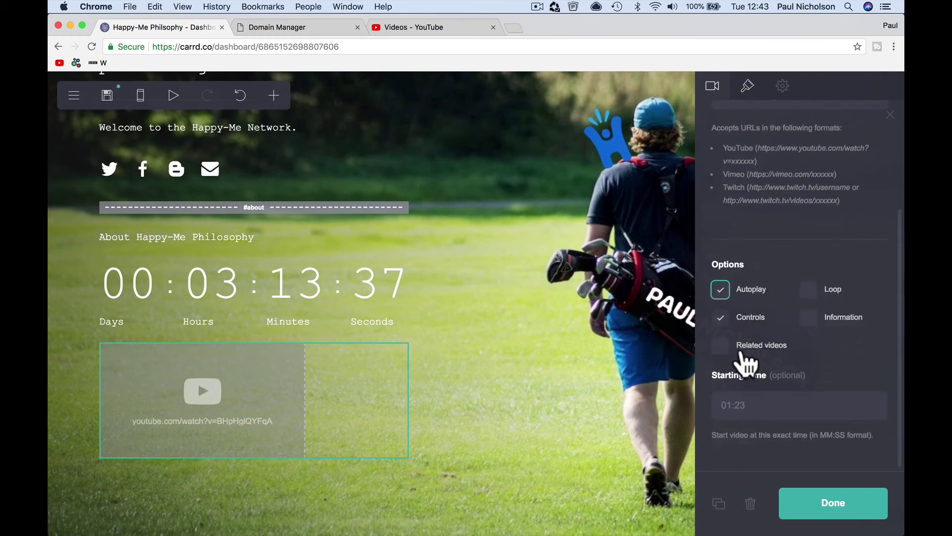
click(740, 404)
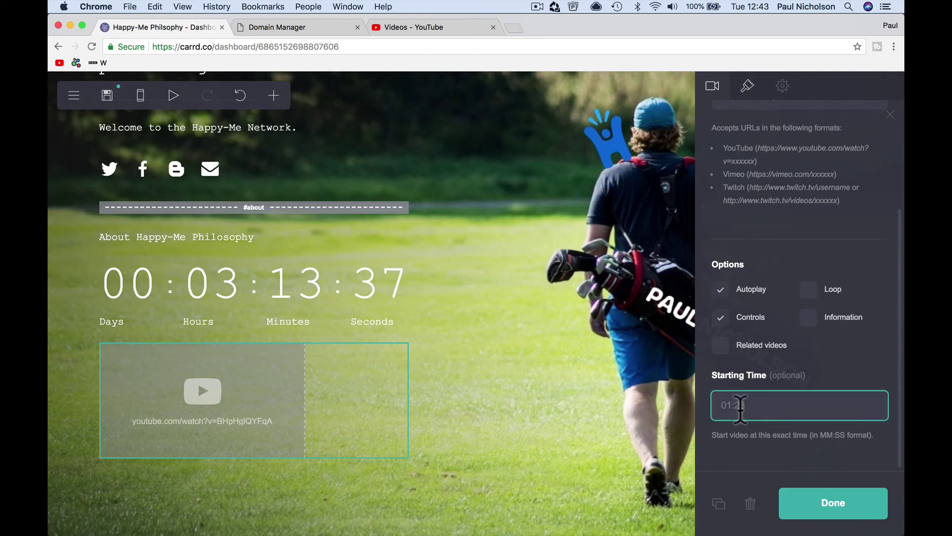
click(781, 368)
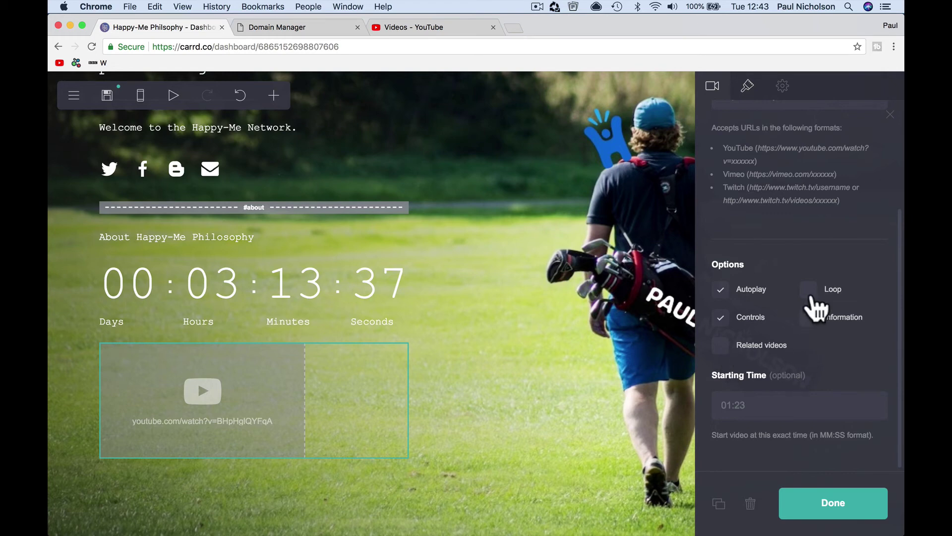
- Enlarge the video to size 37.375
click(748, 86)
drag(740, 213, 765, 214)
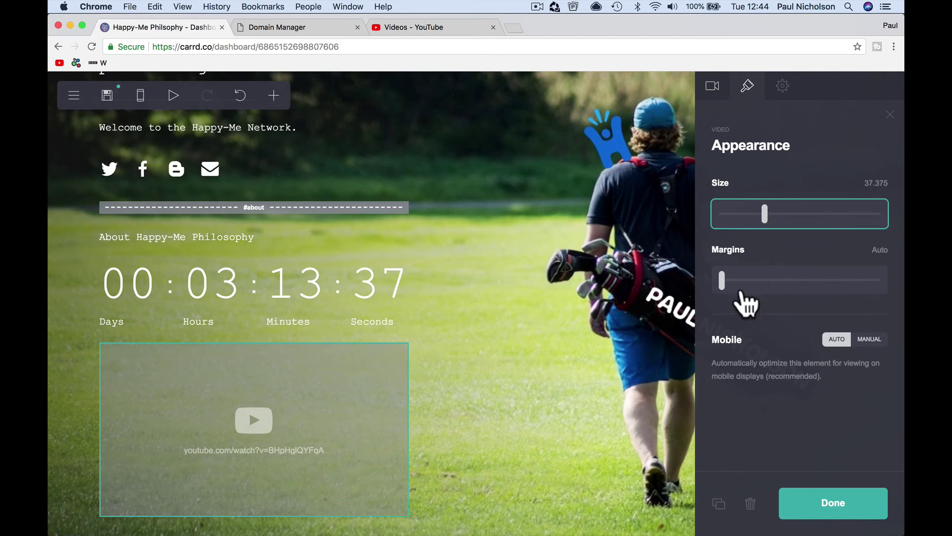
click(802, 512)
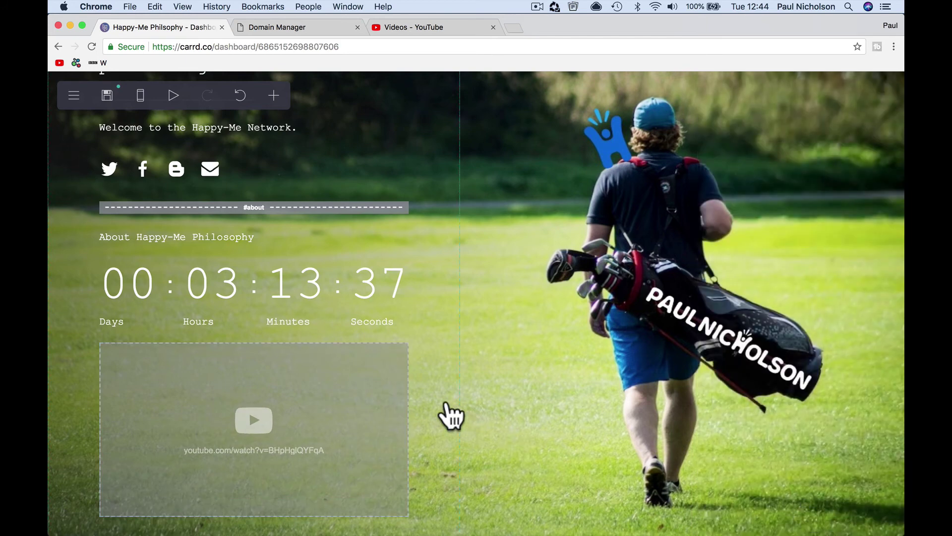
- Add a buttons element and move it into place on the page
click(443, 409)
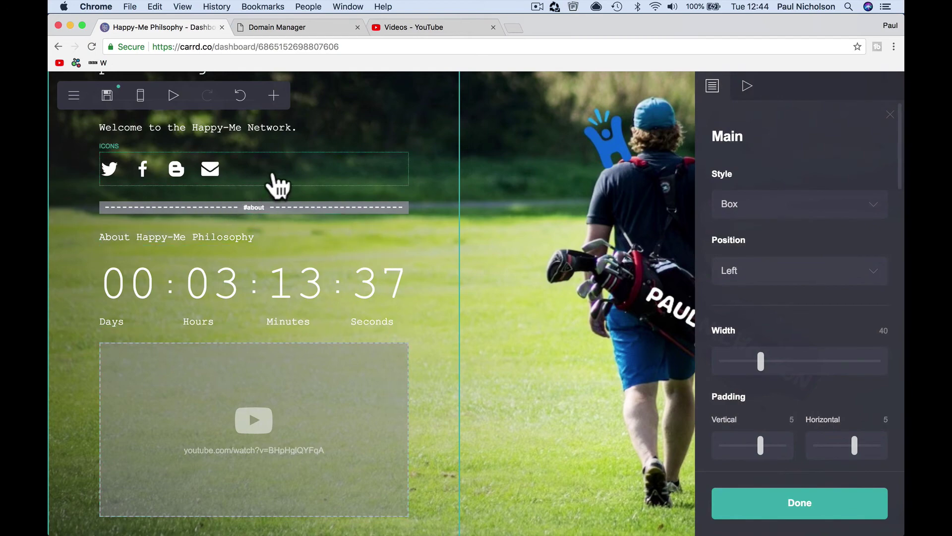
scroll(278, 186, up, 3)
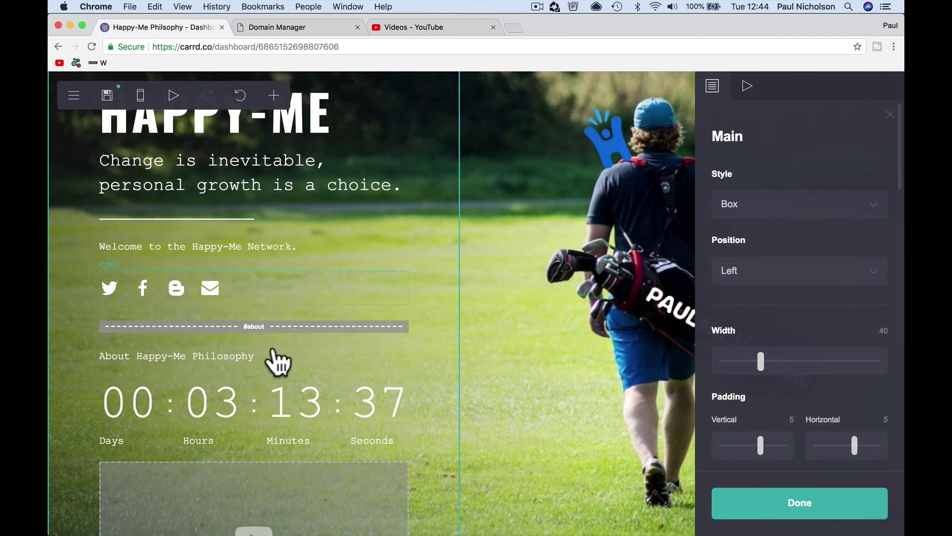
scroll(272, 287, down, 4)
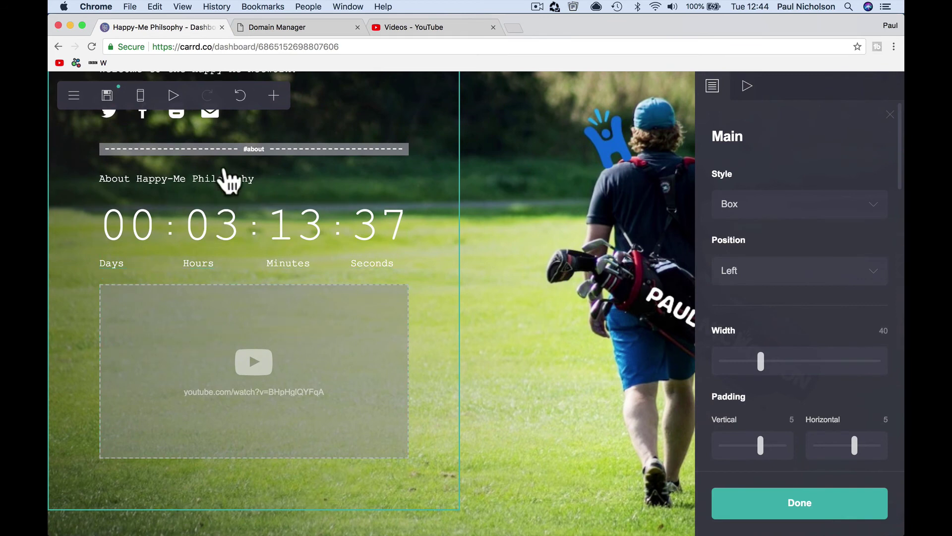
scroll(228, 181, up, 3)
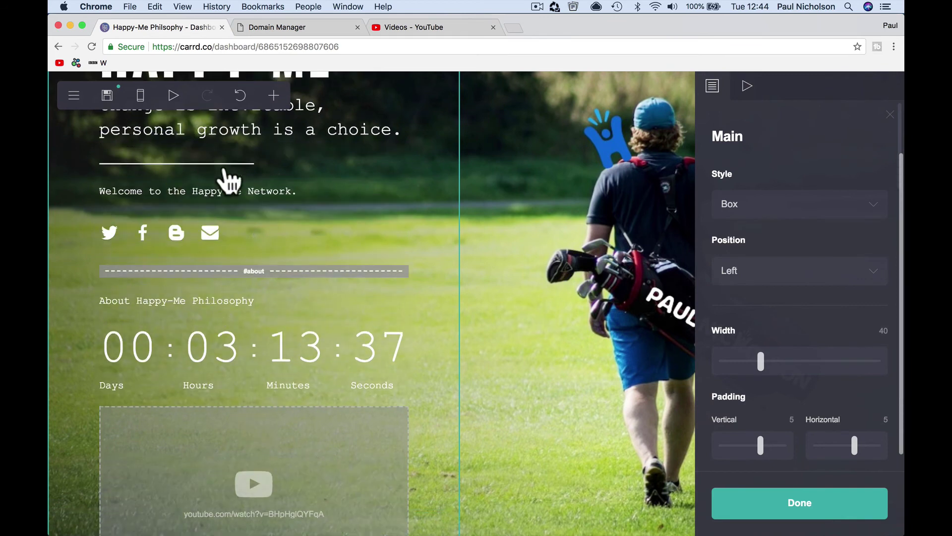
click(274, 96)
click(387, 140)
drag(213, 447, 255, 181)
- Label the first button 'About Happy-Me Philosophy' and link it to #about
click(772, 198)
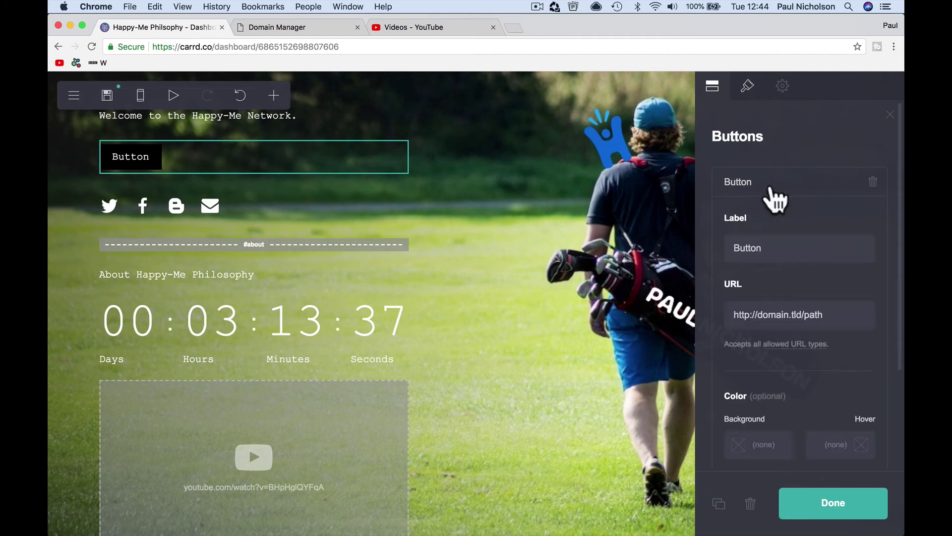
double_click(773, 254)
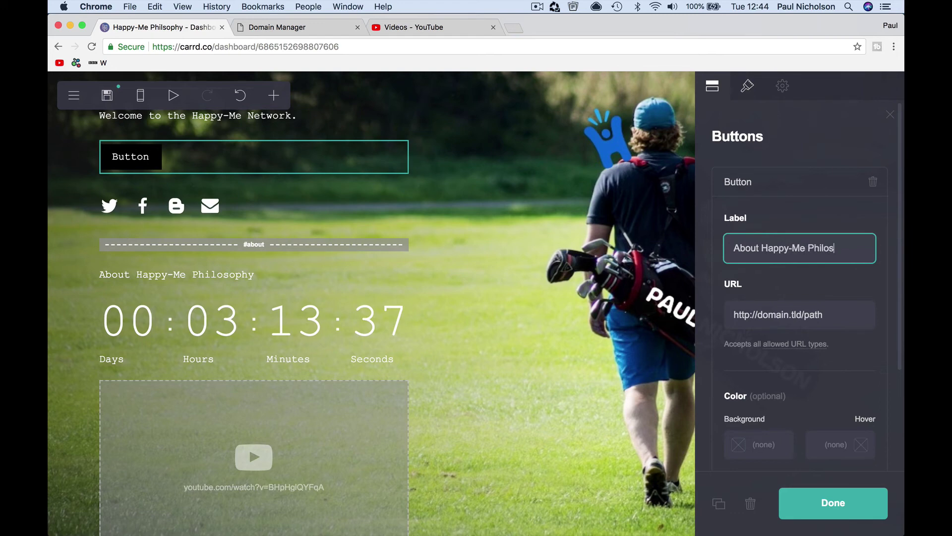
click(759, 313)
key(BackSpace)
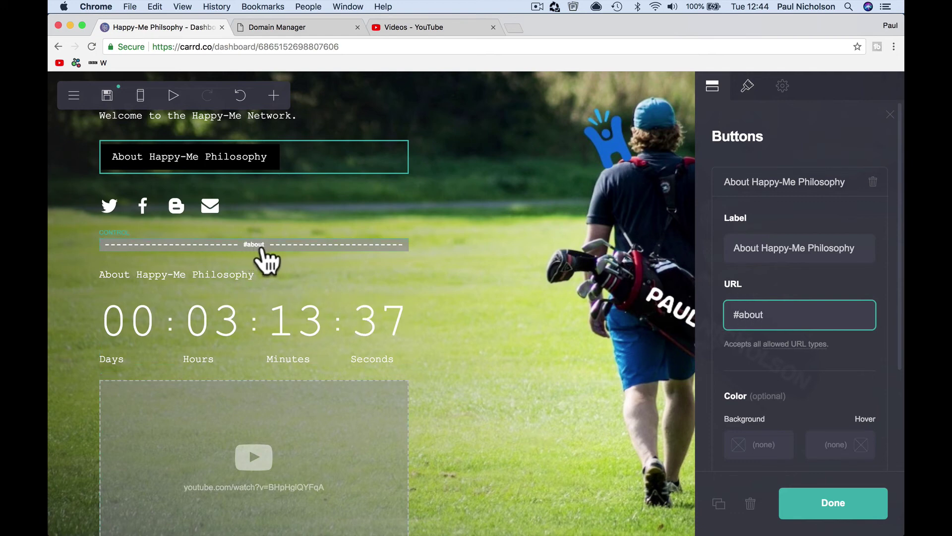
- Give the button a white #FFFFFF background and near-black #050404 label text
click(756, 445)
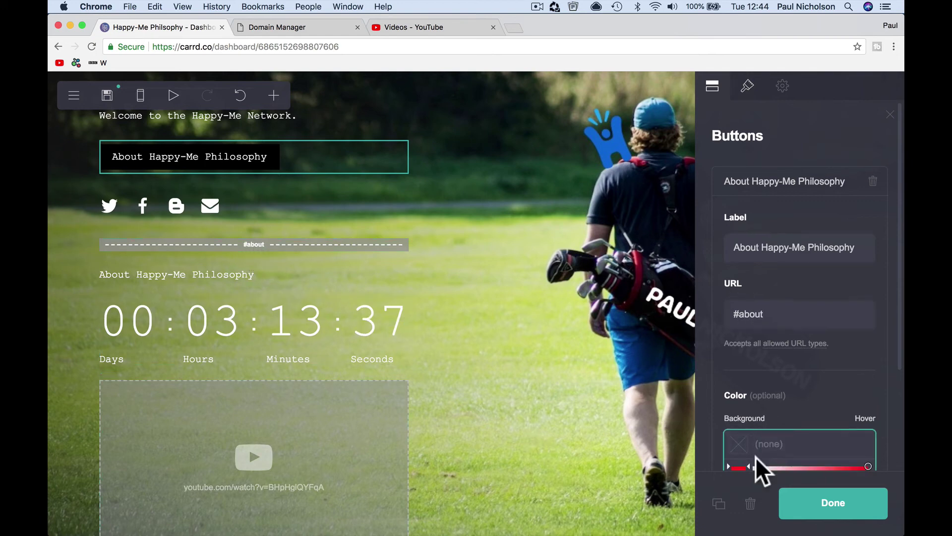
scroll(755, 456, down, 5)
drag(785, 296, 749, 221)
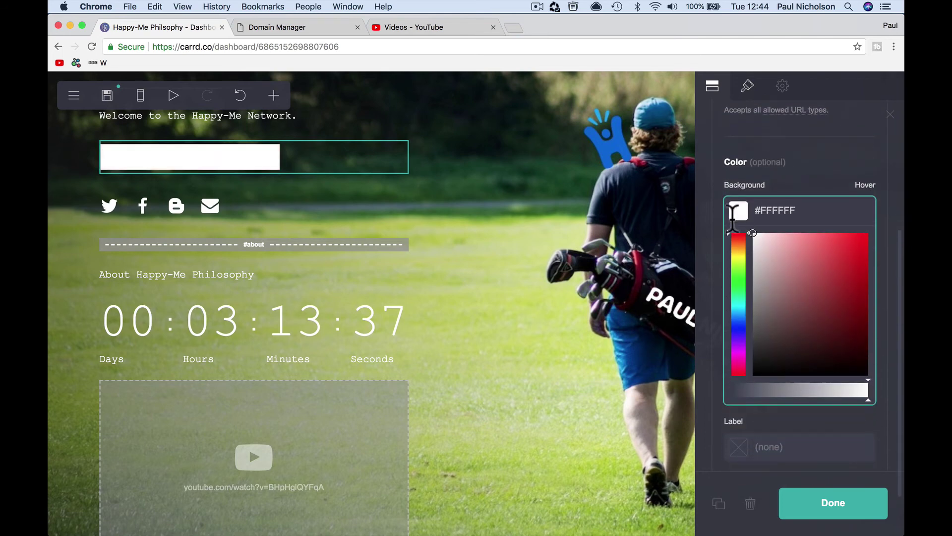
click(704, 246)
click(743, 351)
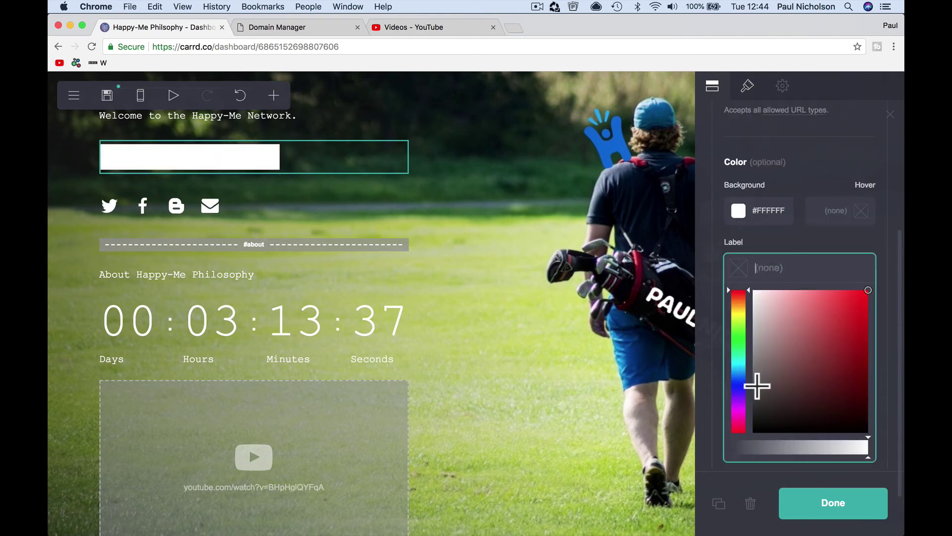
scroll(758, 382, down, 3)
click(767, 351)
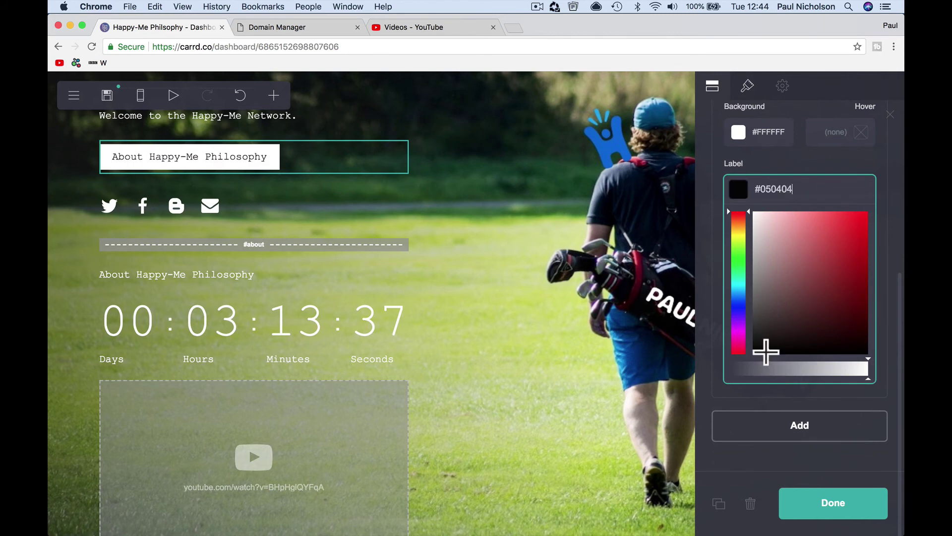
click(806, 503)
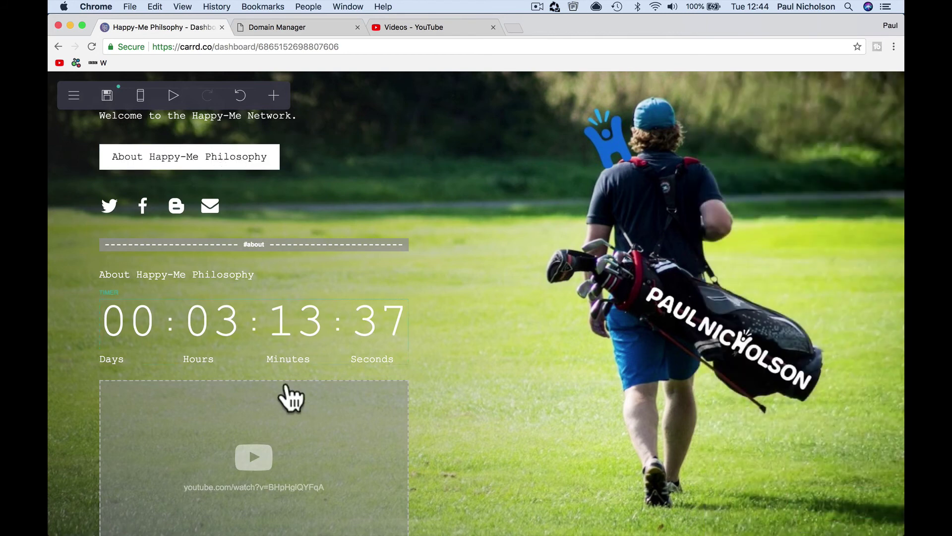
scroll(308, 417, down, 3)
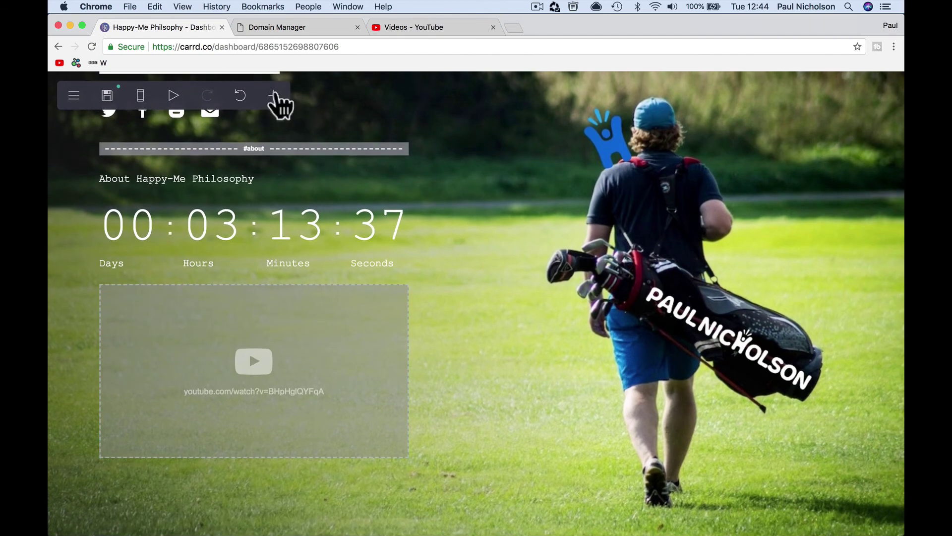
- Add a button below the video labelled 'Back' linking to #home
click(273, 95)
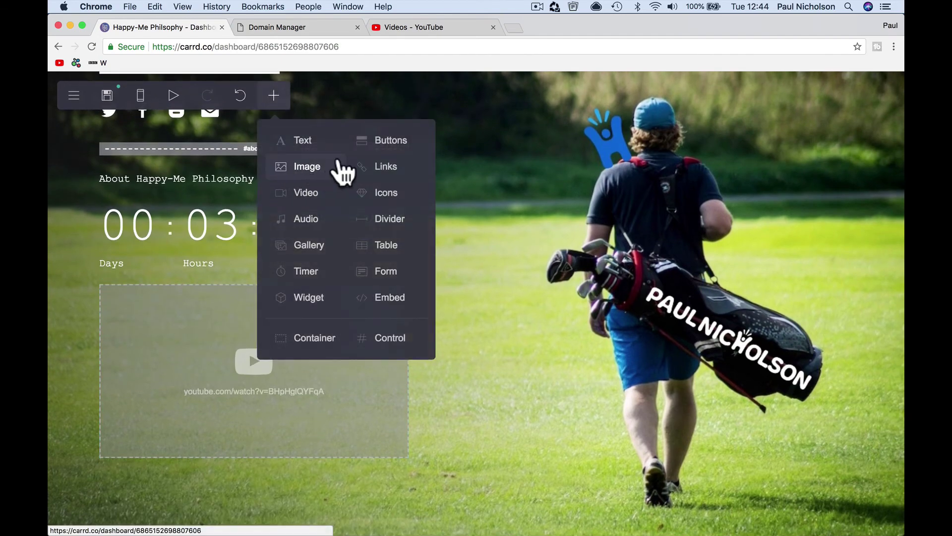
click(365, 148)
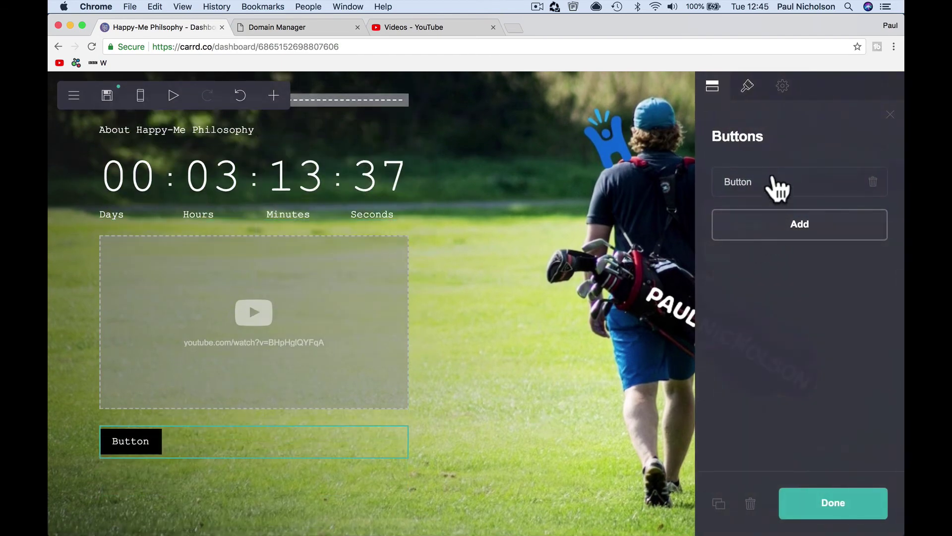
click(776, 187)
double_click(751, 251)
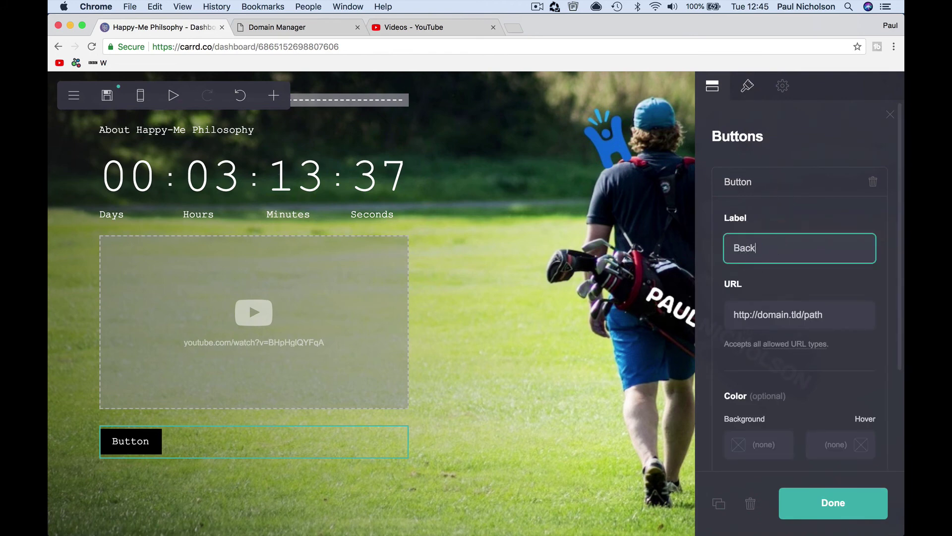
click(750, 312)
triple_click(754, 314)
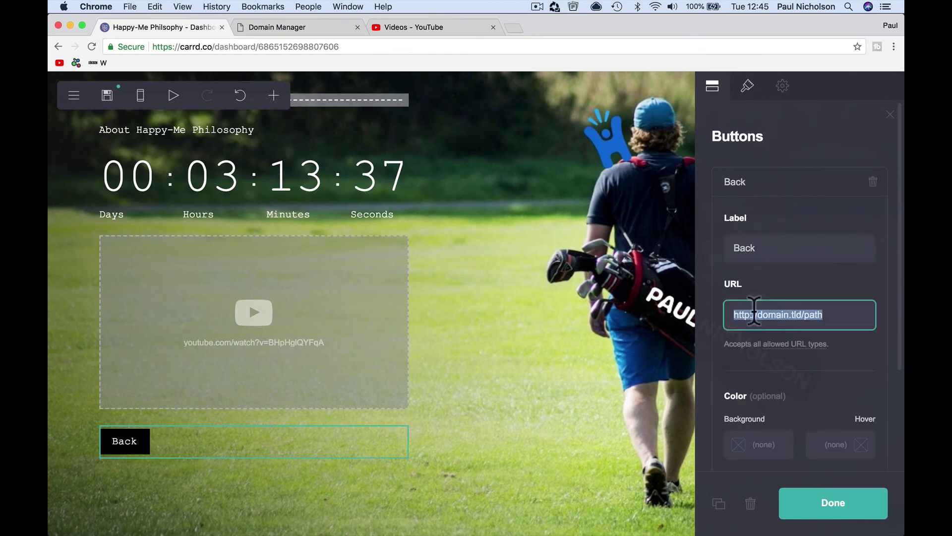
text(#home)
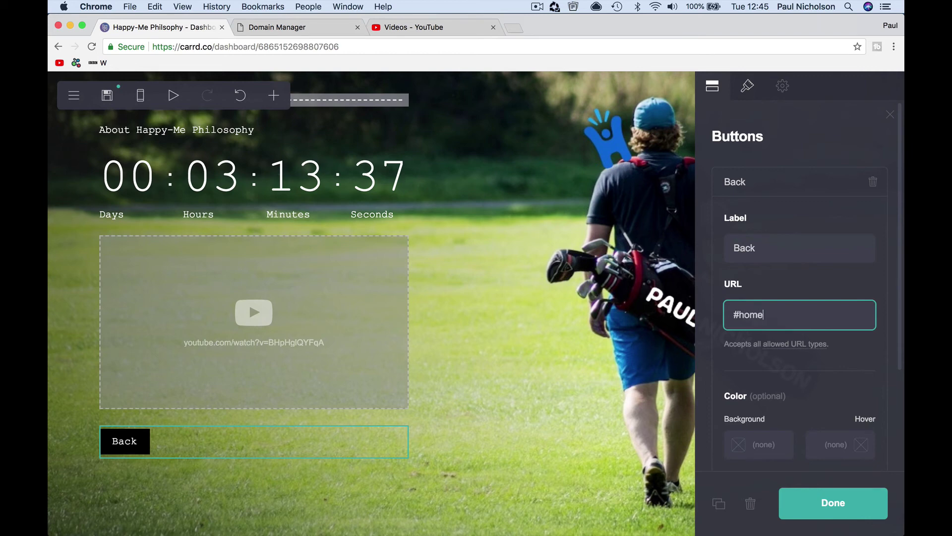
- Give the Back button a white background and black label text
scroll(773, 347, down, 3)
click(763, 329)
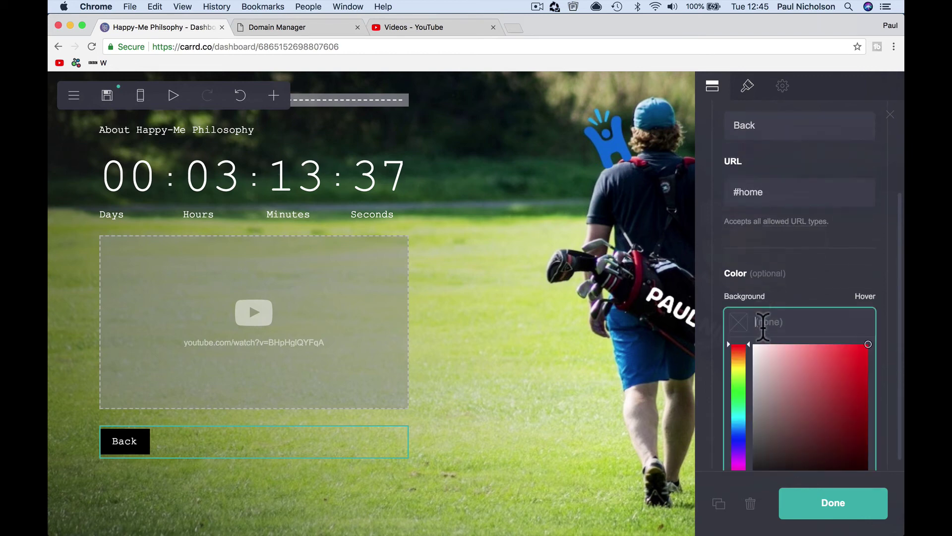
drag(759, 356, 752, 334)
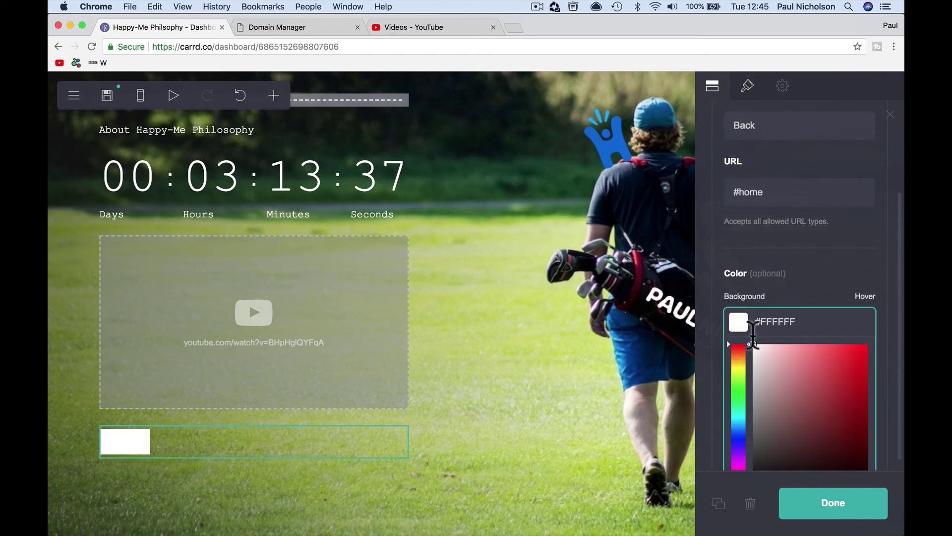
click(700, 353)
click(776, 370)
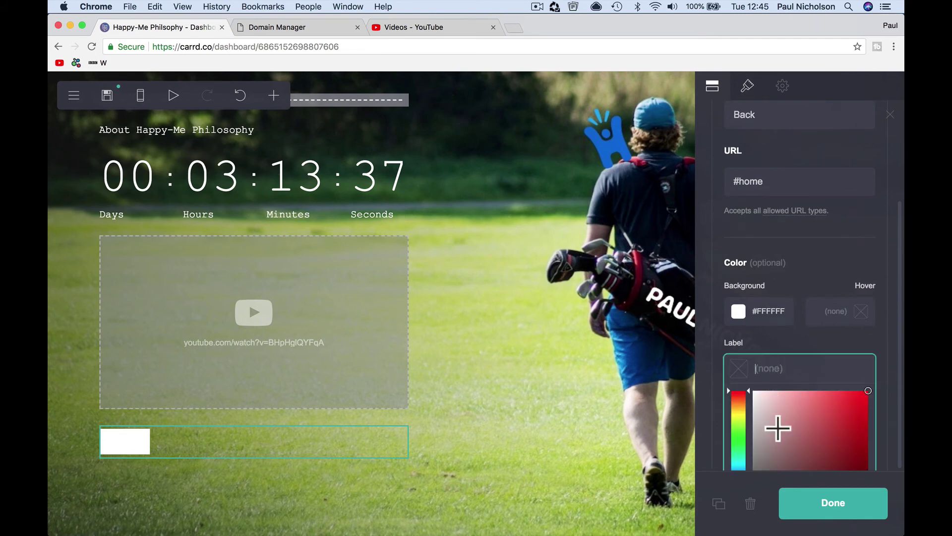
scroll(777, 428, down, 4)
click(765, 352)
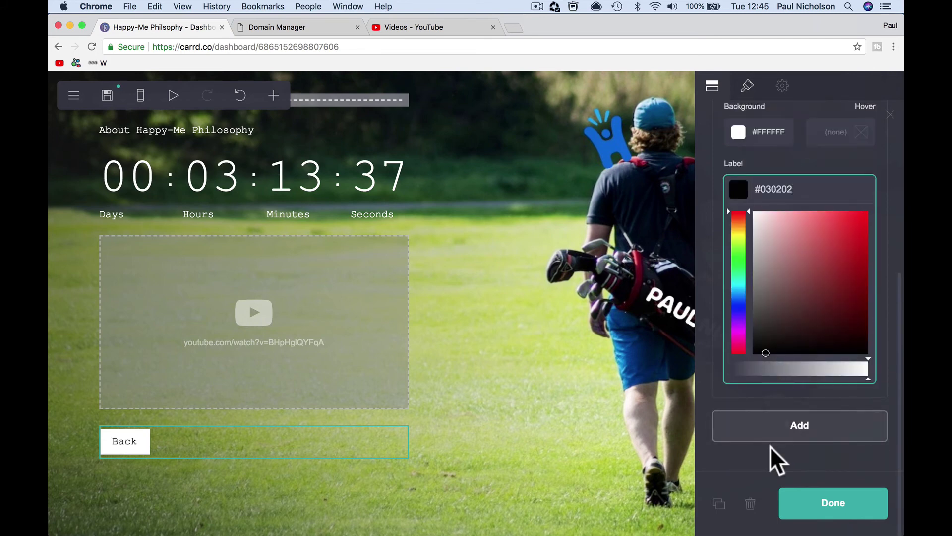
click(806, 506)
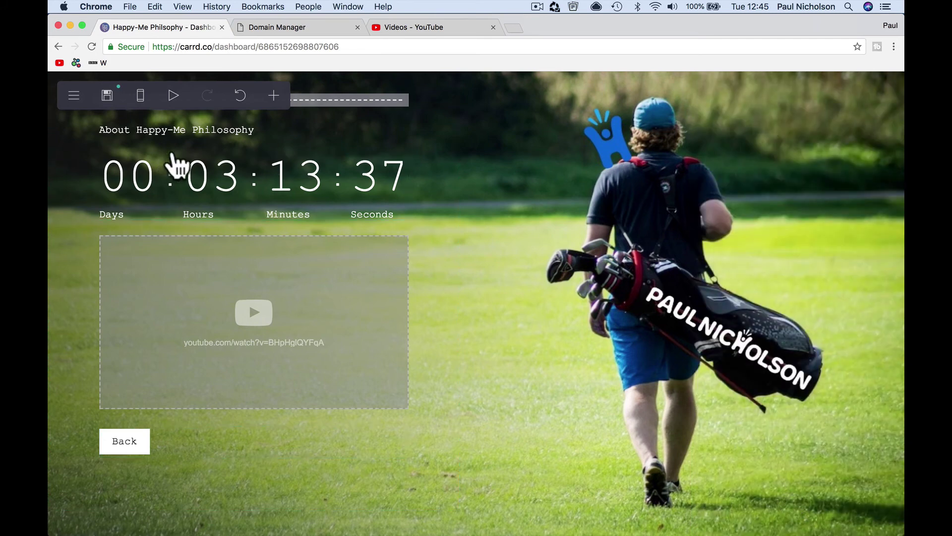
- Republish the updated site to happy-me.com
click(107, 95)
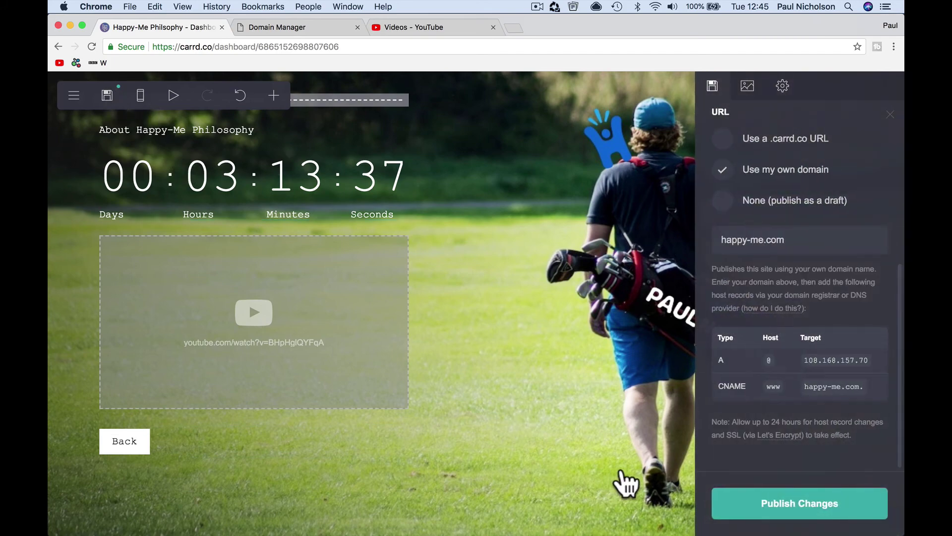
click(730, 503)
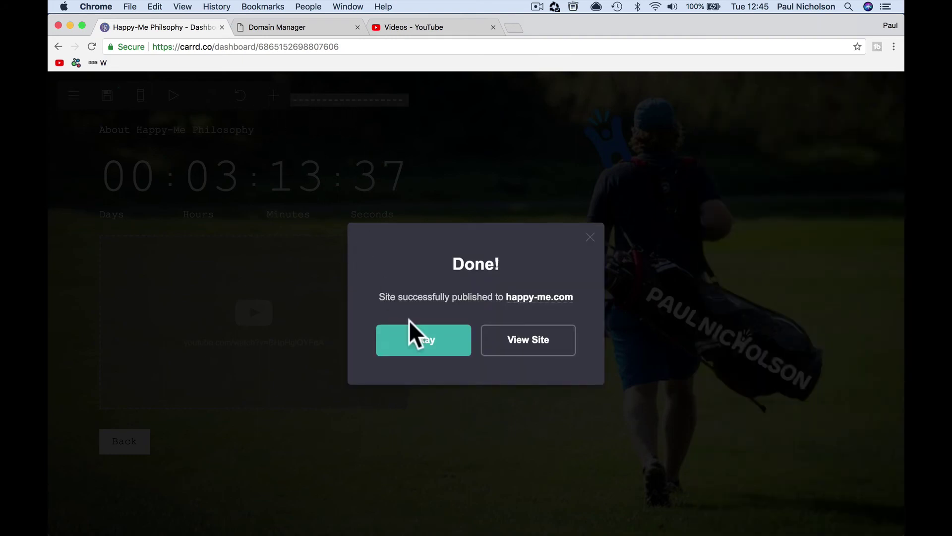
click(422, 343)
scroll(427, 226, up, 3)
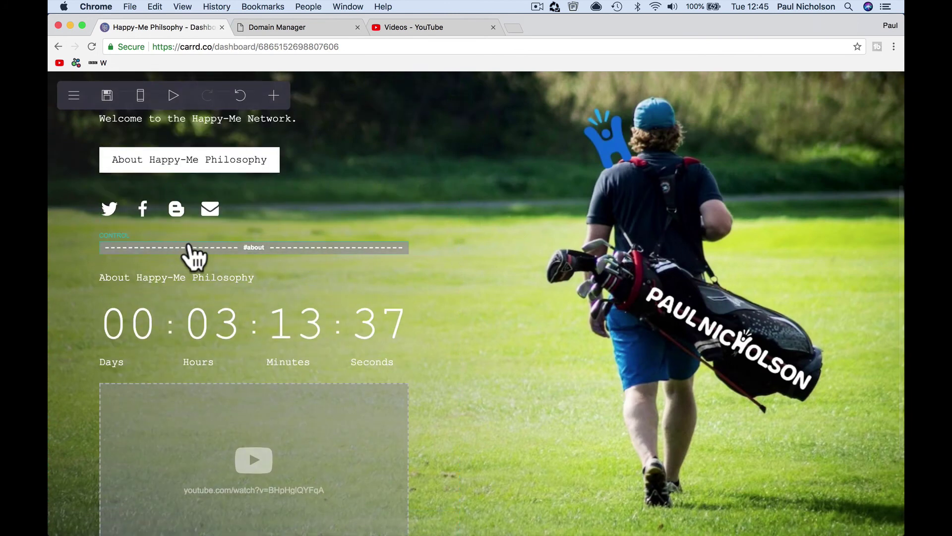
click(74, 95)
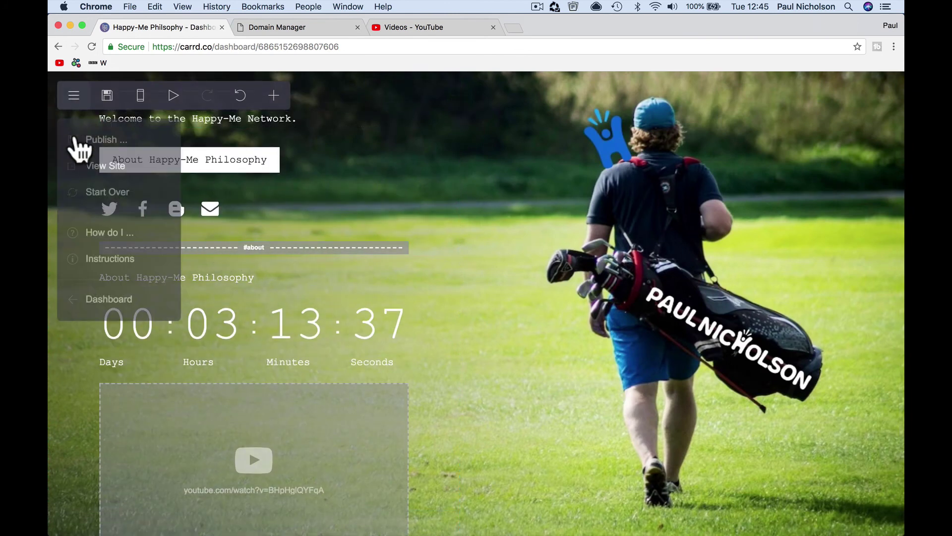
- On the live site, follow About Happy-Me Philosophy and play then pause the embedded video
click(92, 165)
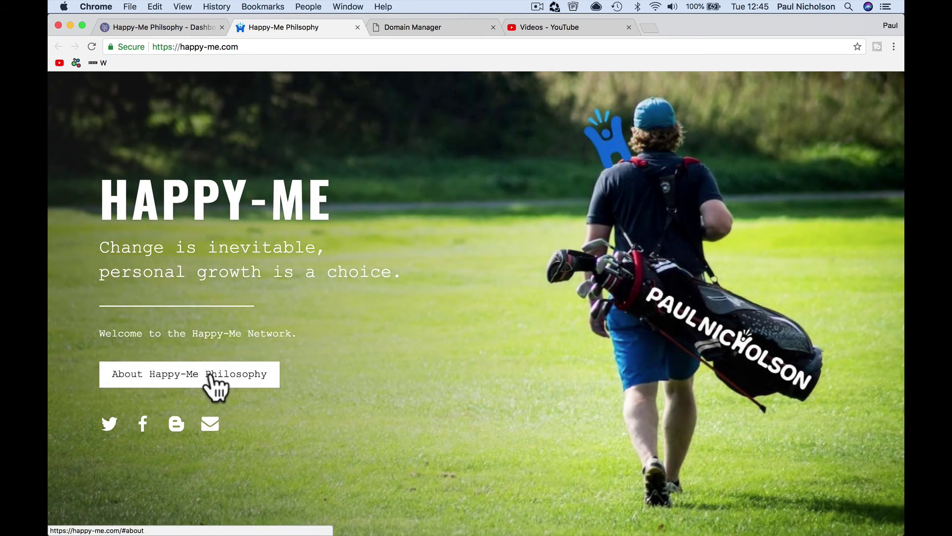
click(211, 378)
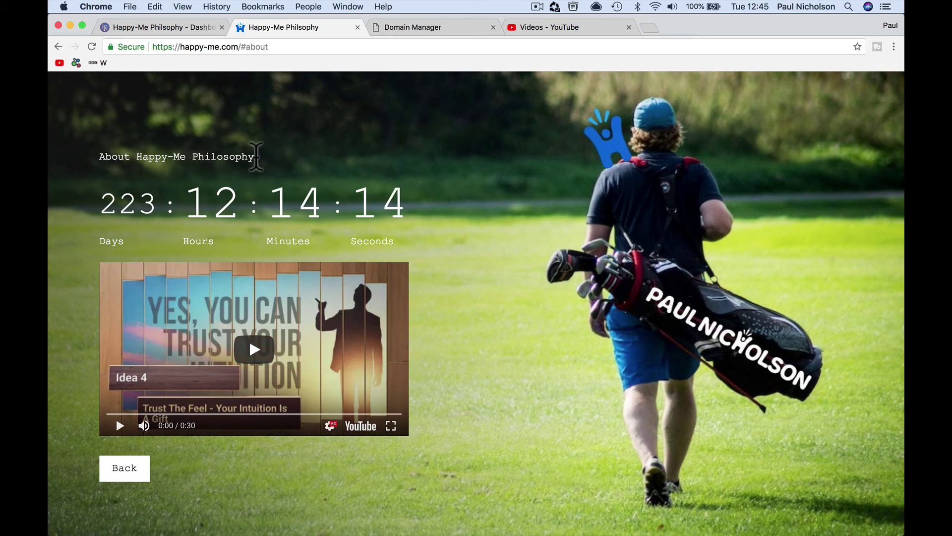
click(246, 336)
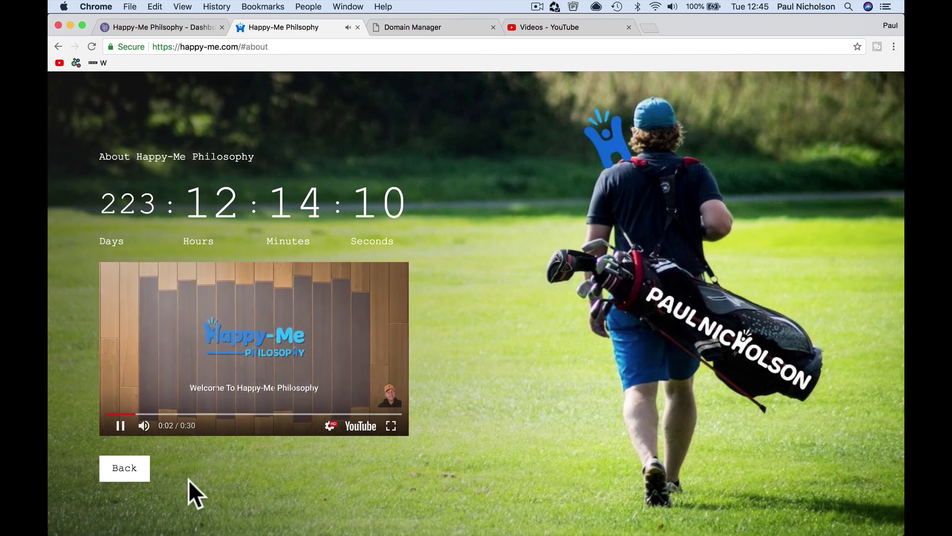
click(120, 425)
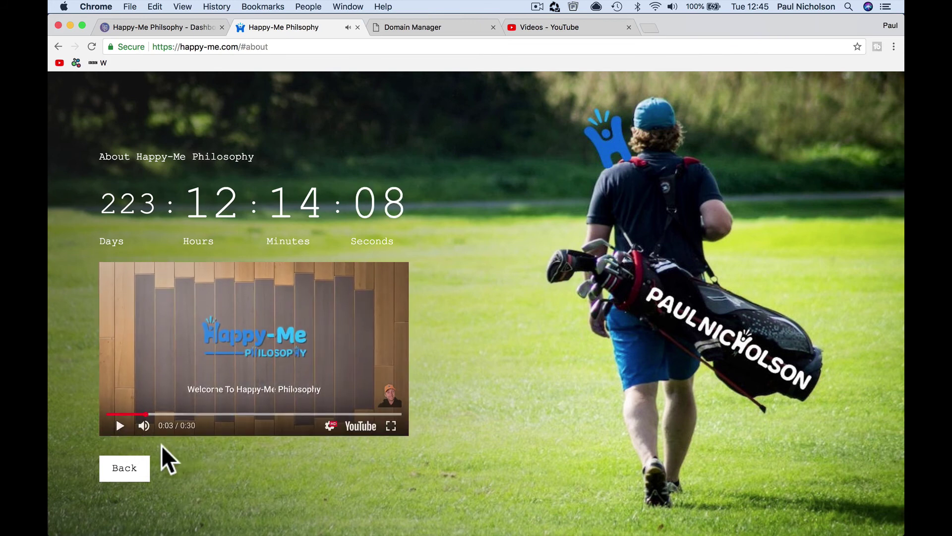
- Verify Back returns to the home page, repeating the About-and-Back round trip
click(121, 470)
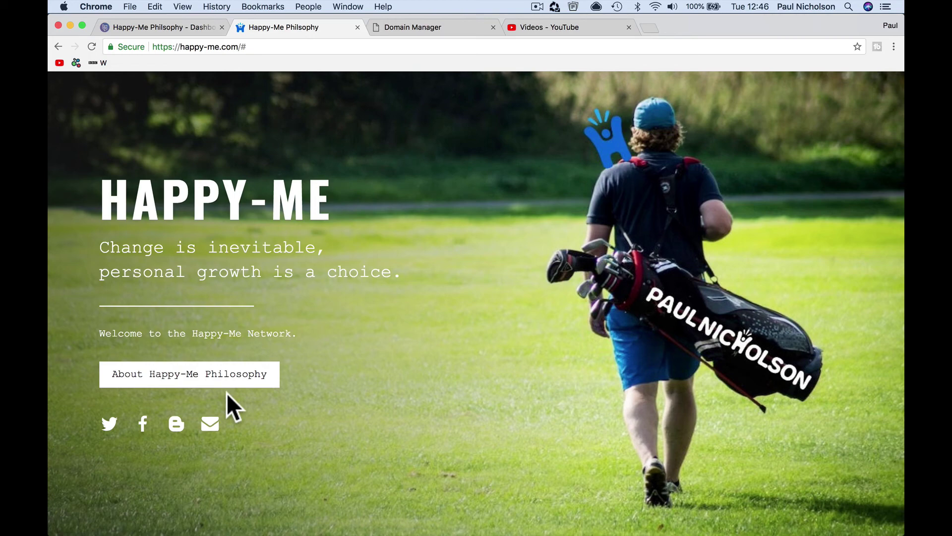
click(226, 377)
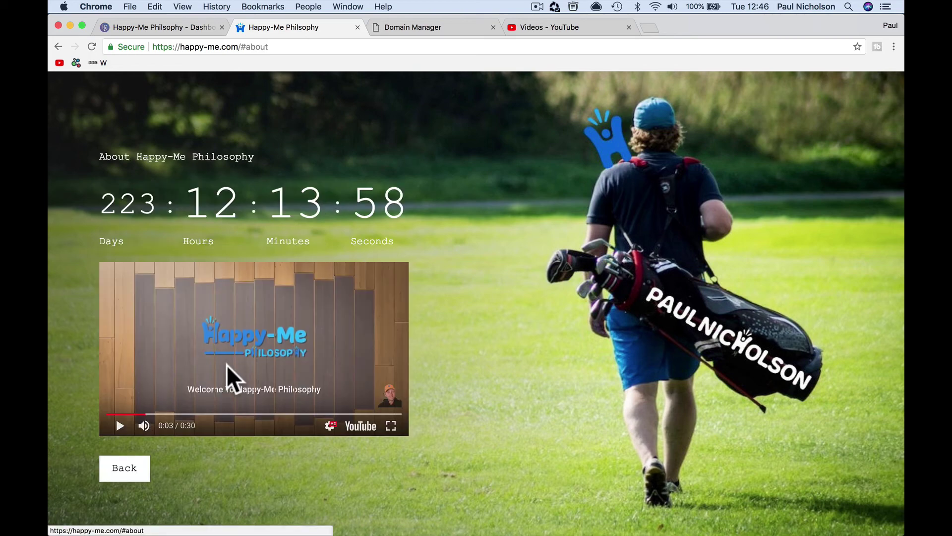
click(125, 474)
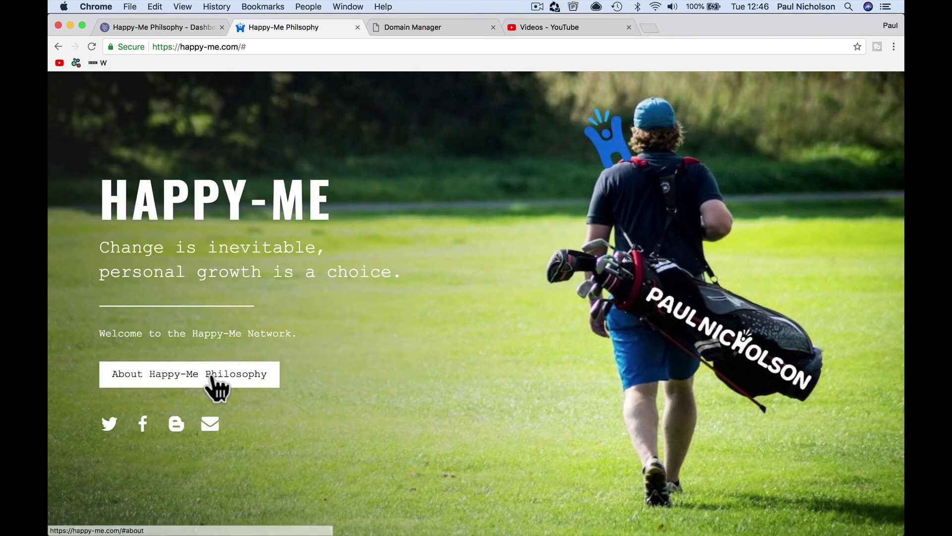
click(211, 377)
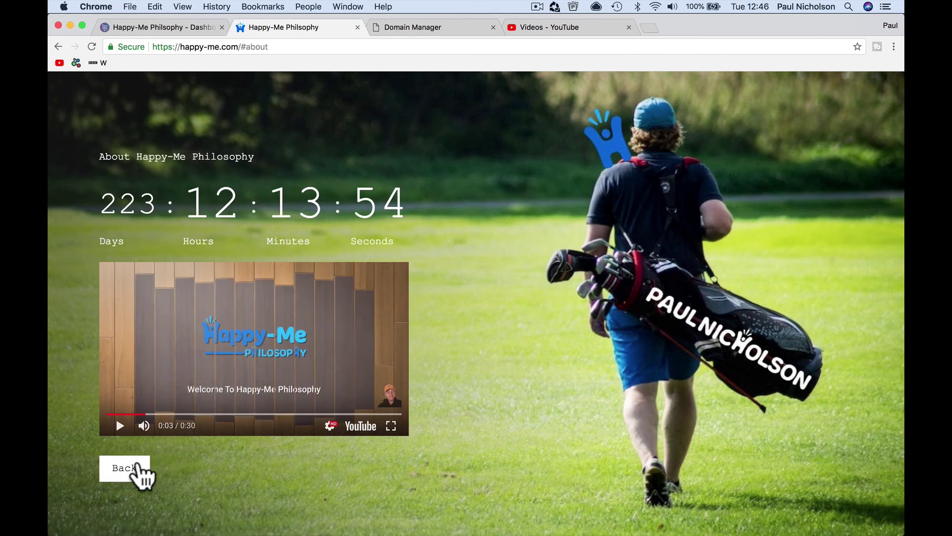
click(136, 468)
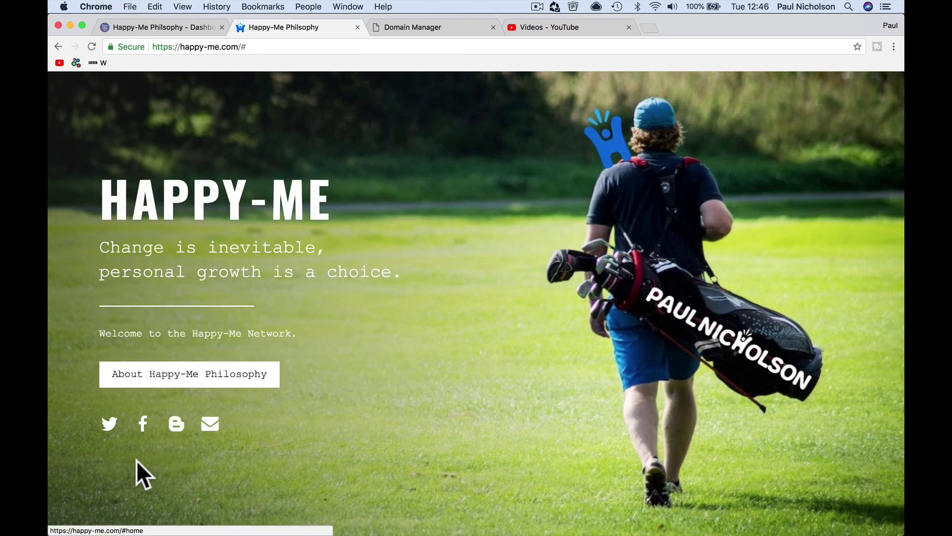
- Back in the site editor, add a section break named 'contact' below the Back button
click(186, 23)
scroll(283, 210, down, 5)
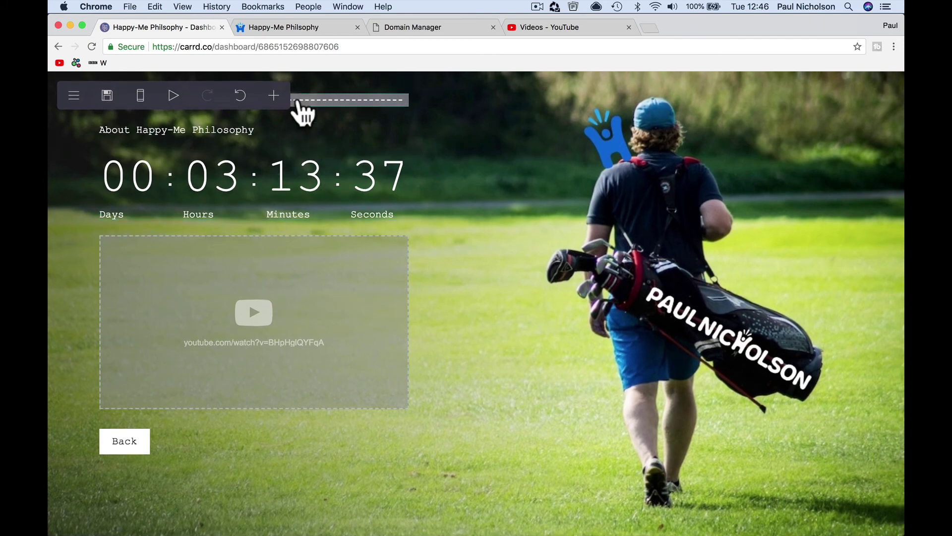
click(273, 95)
click(379, 339)
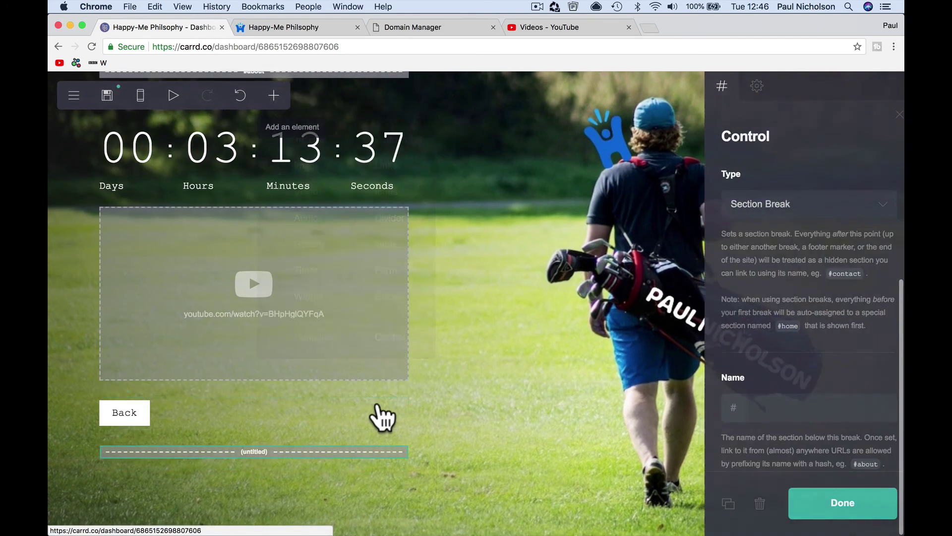
click(751, 409)
text(co)
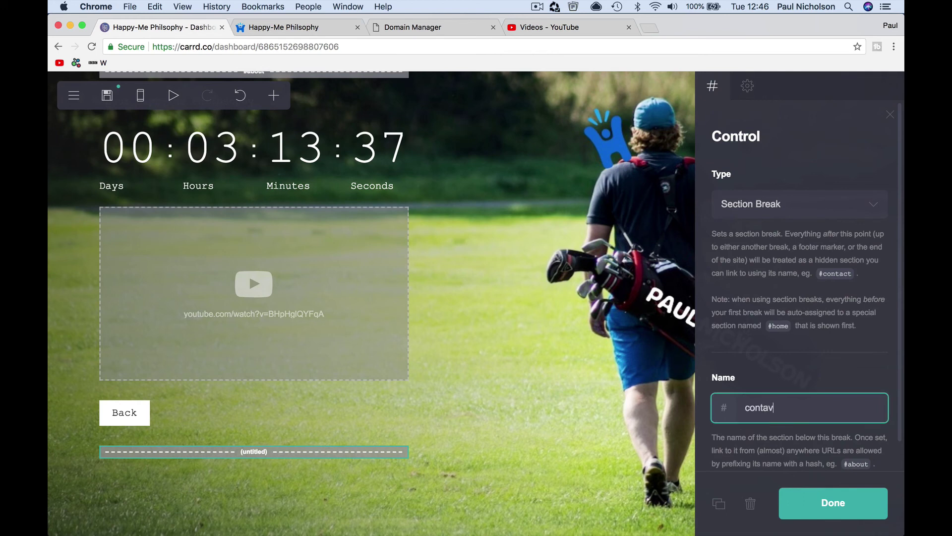
text(ntact)
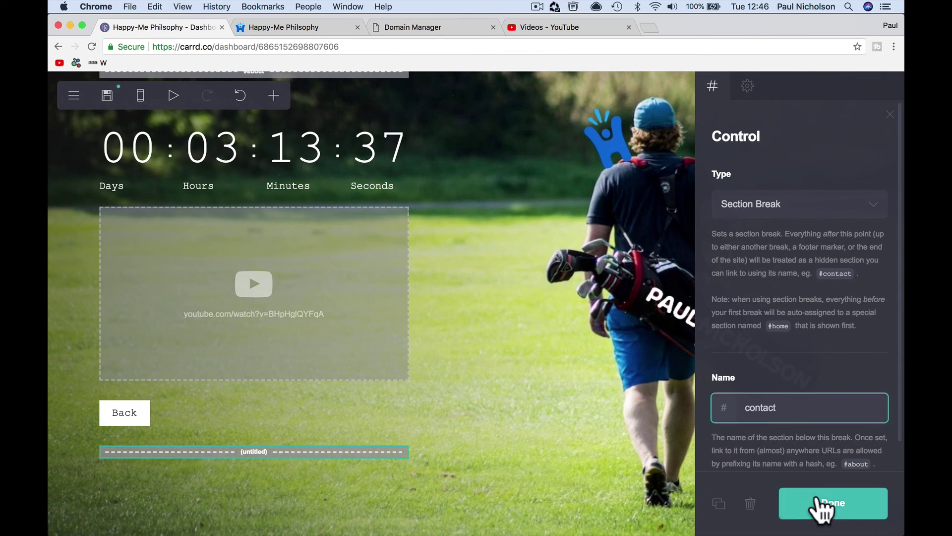
click(820, 507)
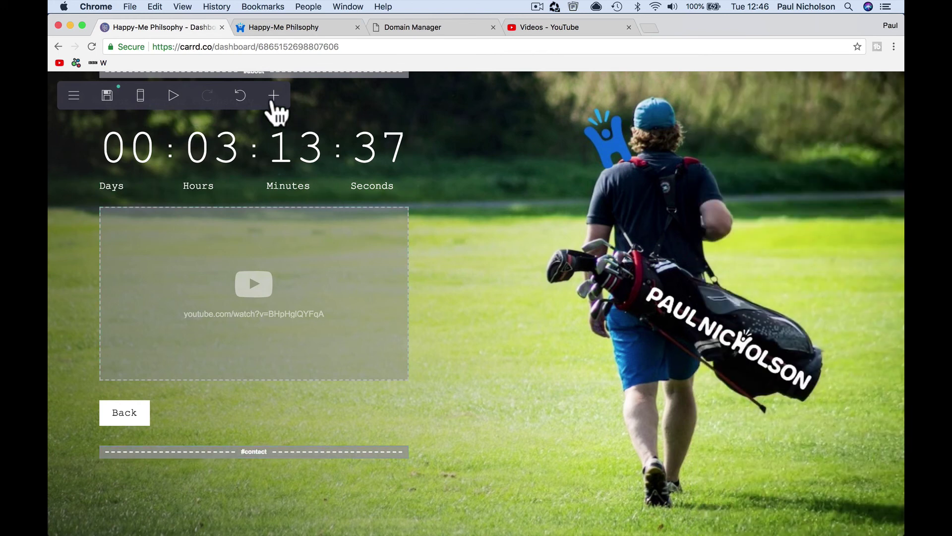
- Add a Contact-type form to the section and enter the recipient e-mail address
click(274, 95)
click(378, 276)
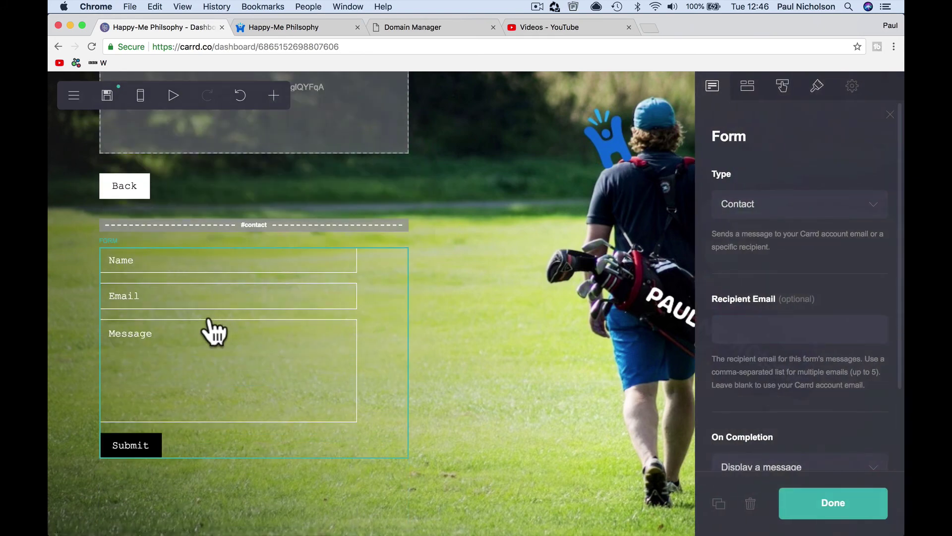
click(786, 204)
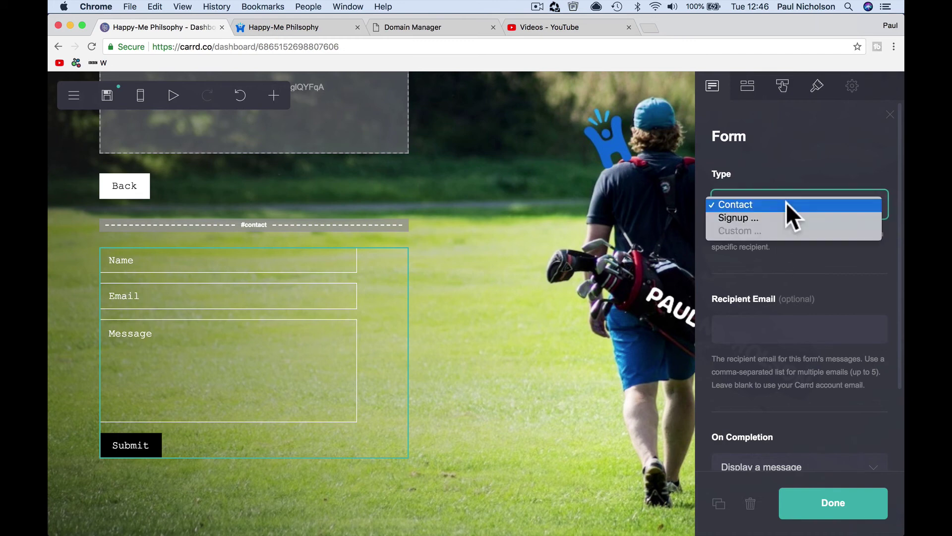
click(786, 216)
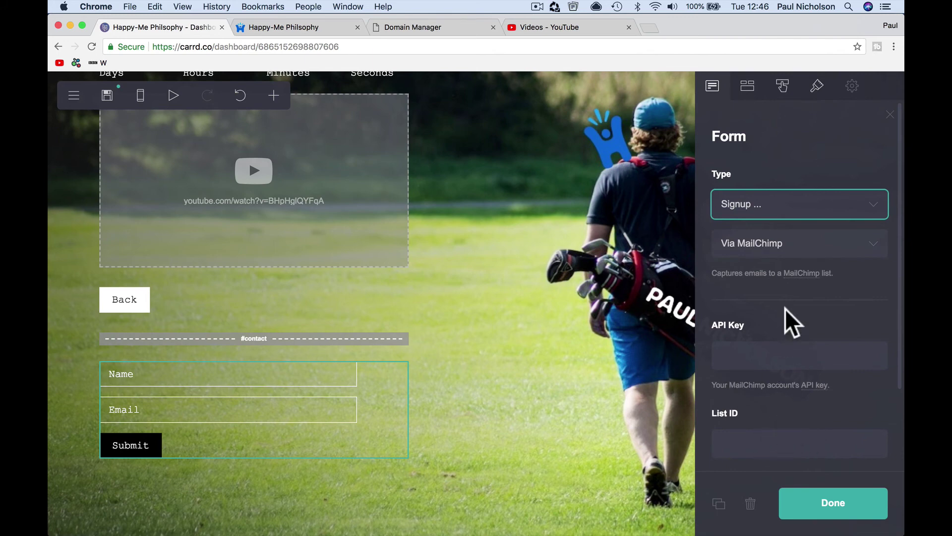
click(787, 238)
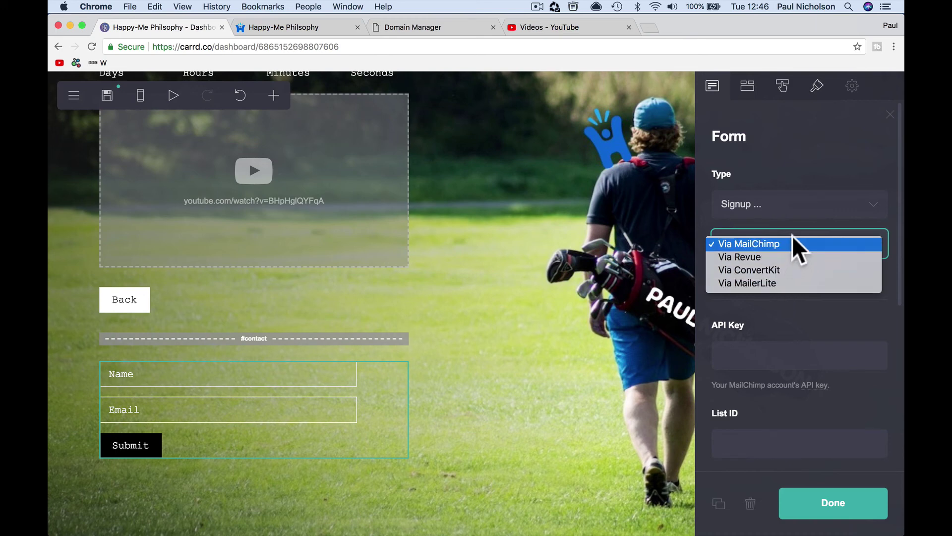
click(790, 206)
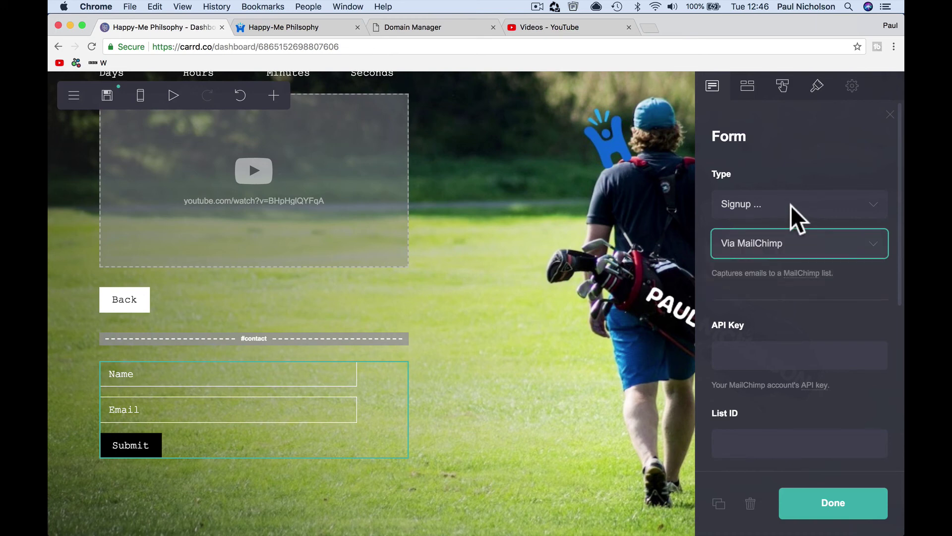
click(790, 209)
click(790, 197)
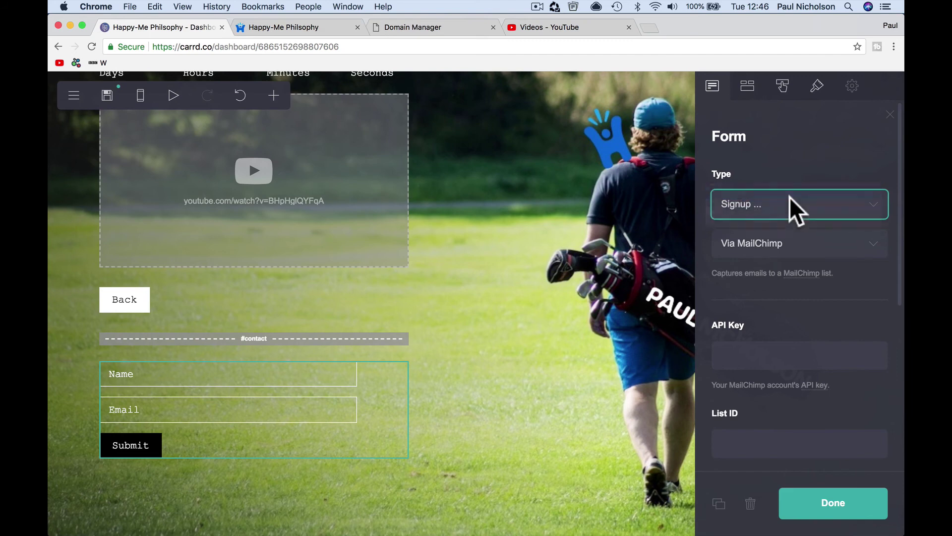
scroll(796, 251, down, 4)
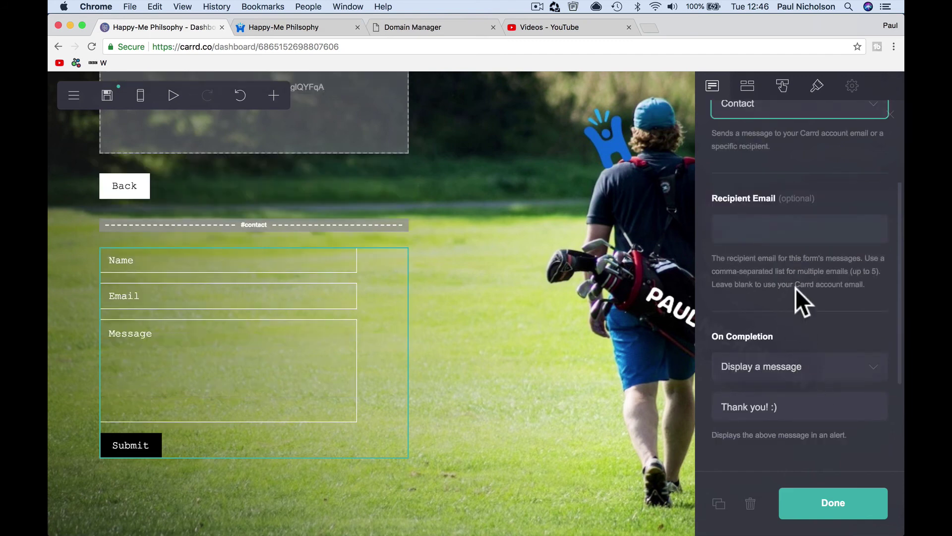
click(767, 230)
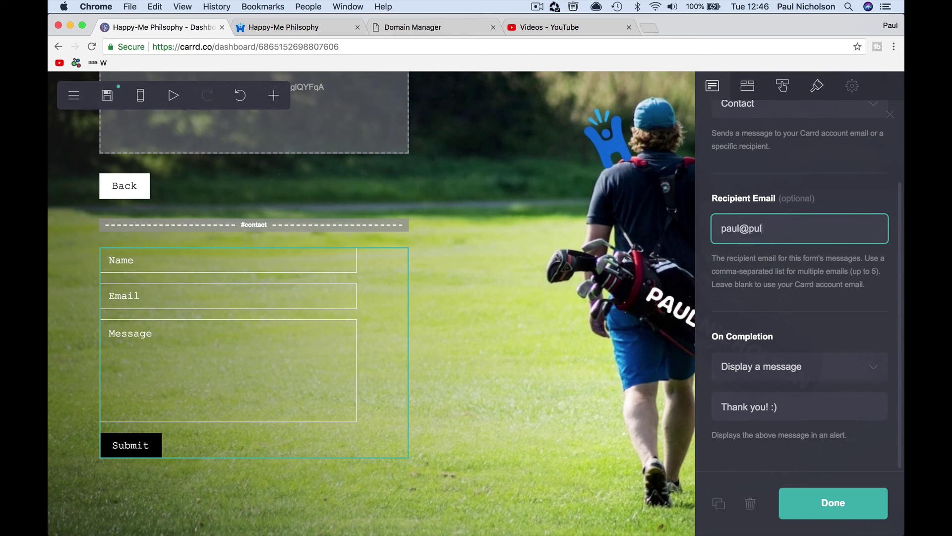
- Finish the contact form and duplicate the Back button
click(838, 508)
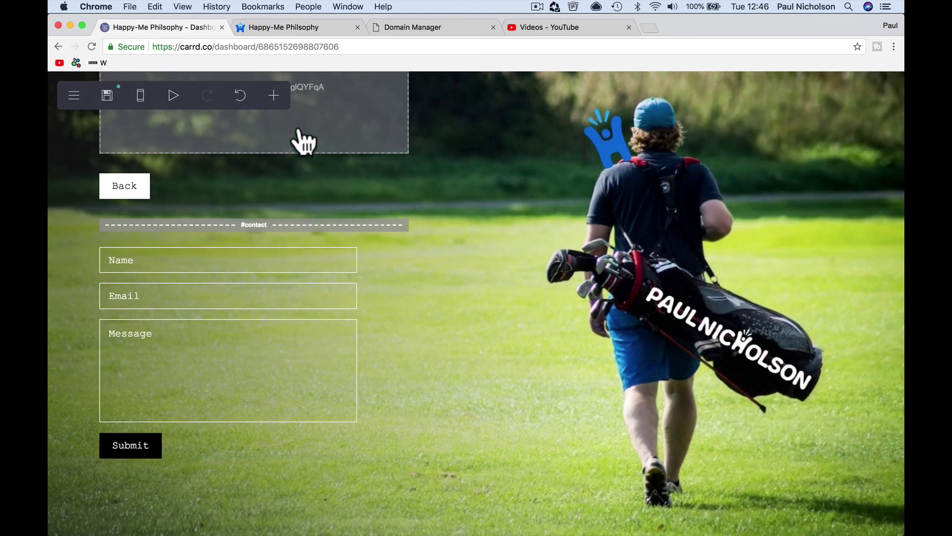
click(274, 96)
click(178, 197)
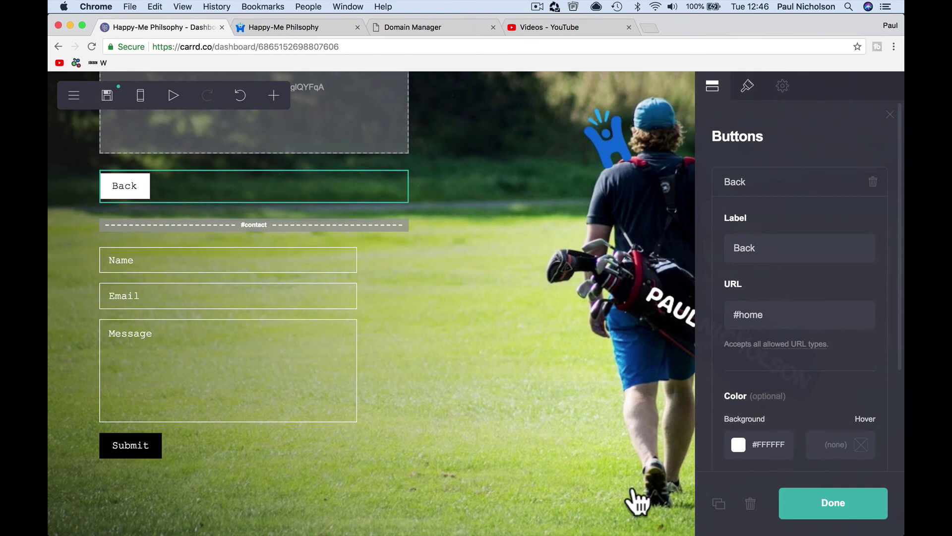
click(719, 504)
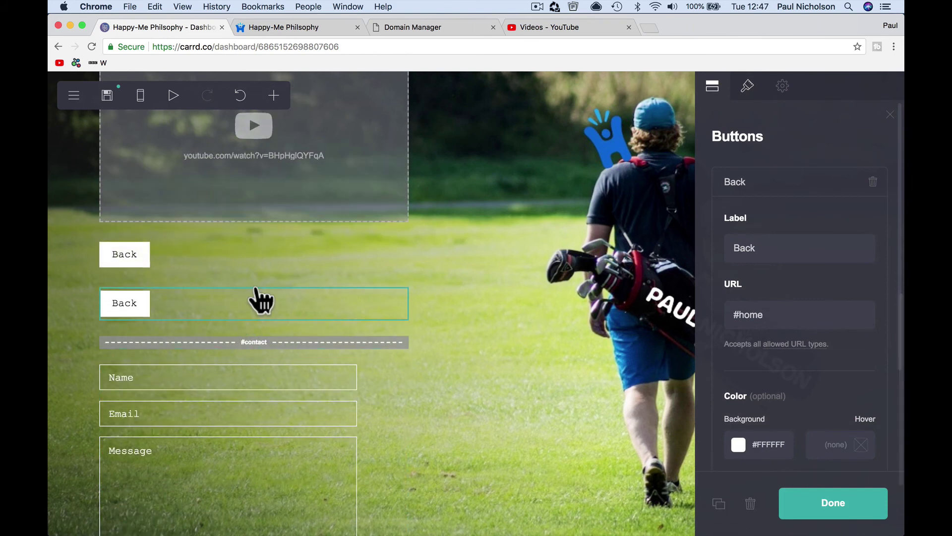
- Move the contact form above the copied Back button so the copy ends the section
click(207, 377)
scroll(60, 378, down, 3)
drag(310, 198, 183, 481)
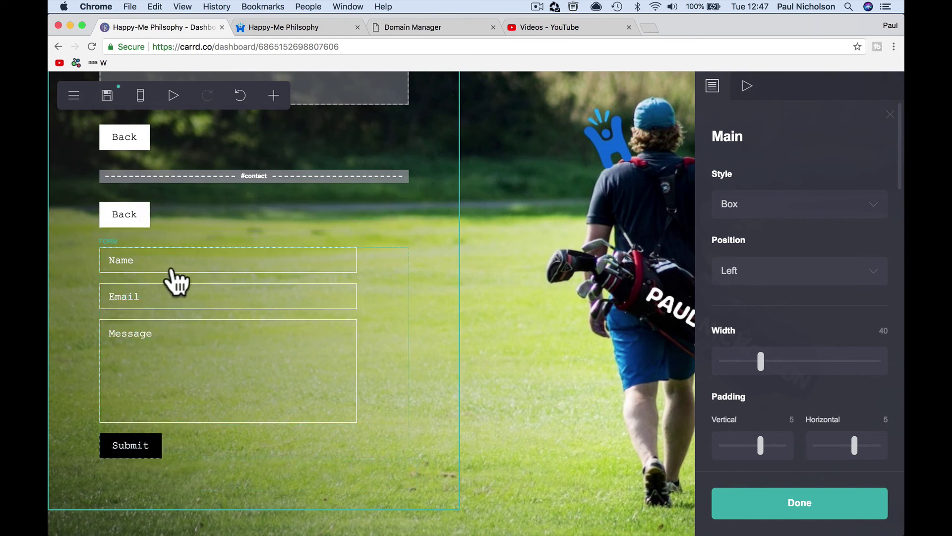
drag(159, 273, 169, 195)
scroll(300, 387, up, 15)
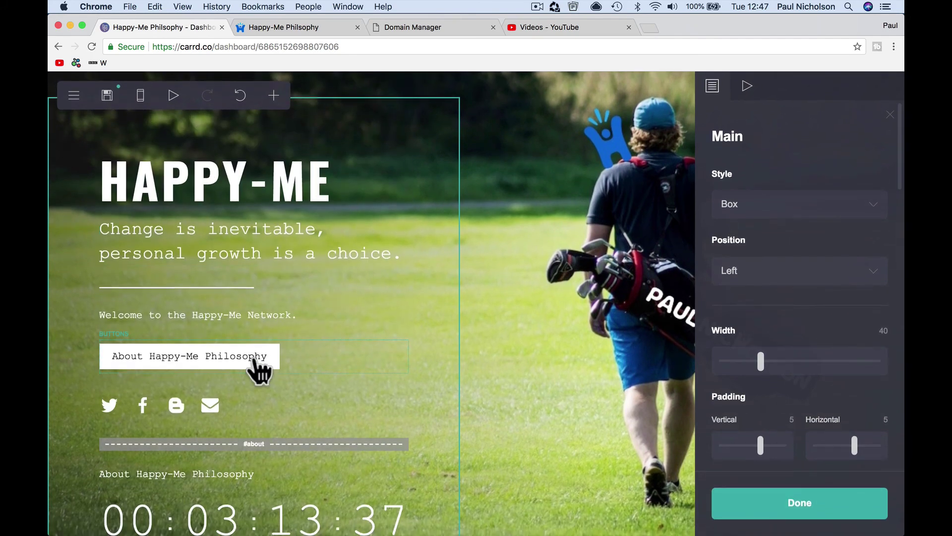
- Add a new button beside About labelled 'Contact Us' and linking to #contact
click(254, 360)
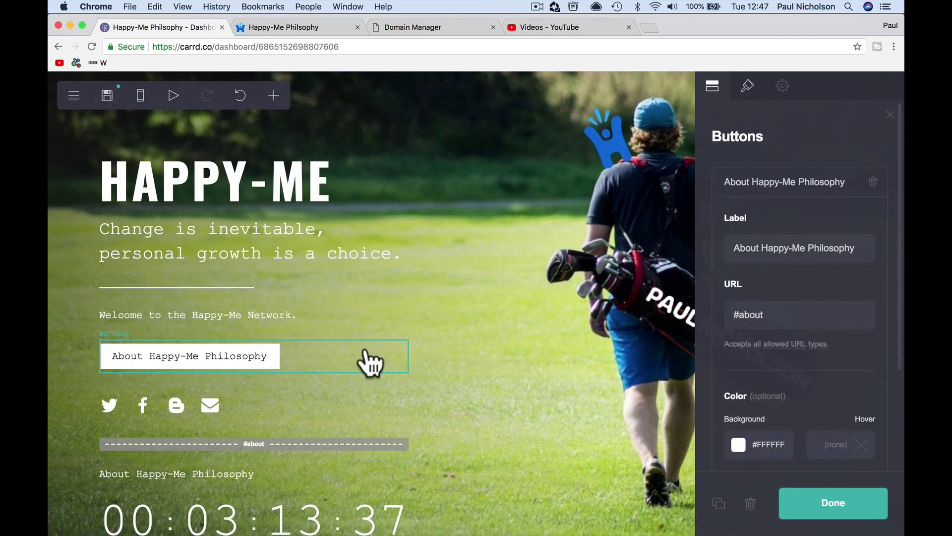
scroll(729, 352, down, 5)
click(783, 444)
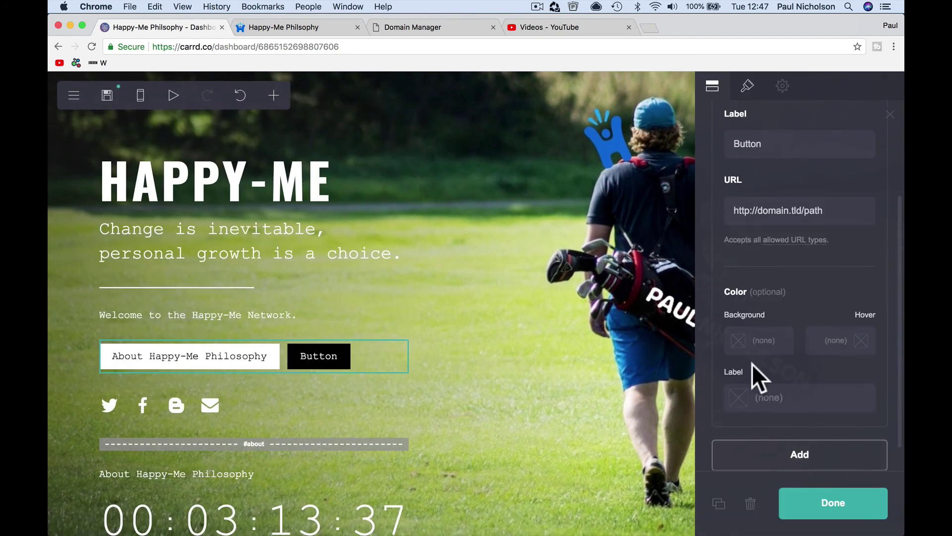
double_click(751, 147)
text(Cont)
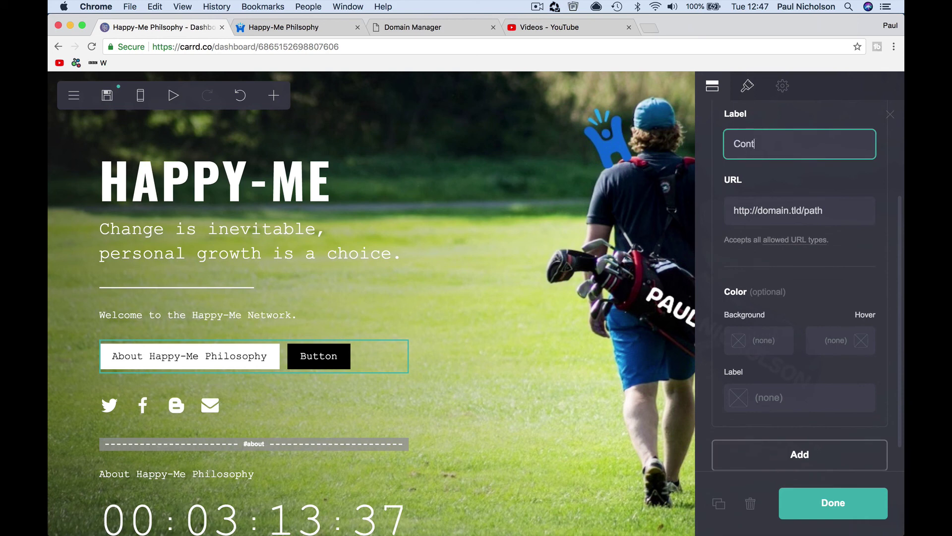
text(act uysUs)
triple_click(755, 211)
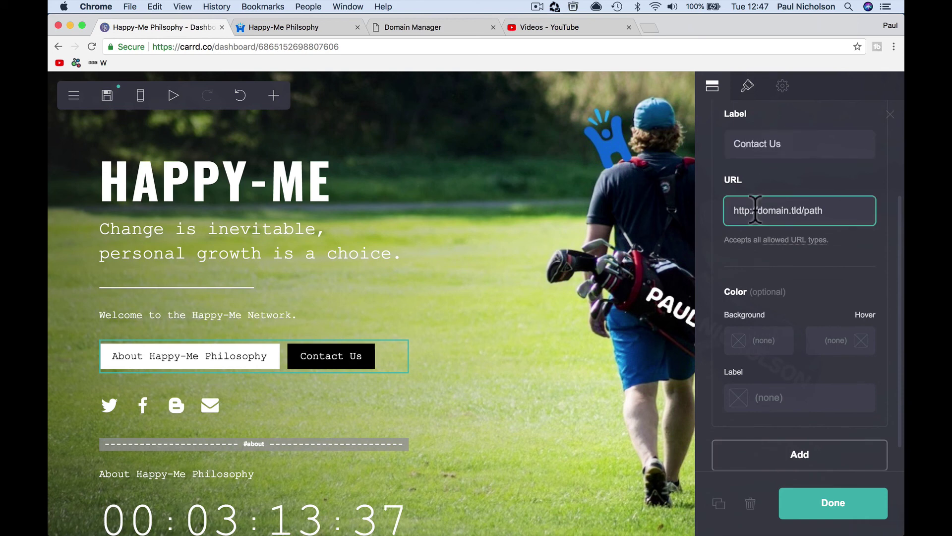
text(#contact)
- Give the Contact Us button a white background and near-black label text
scroll(440, 378, down, 6)
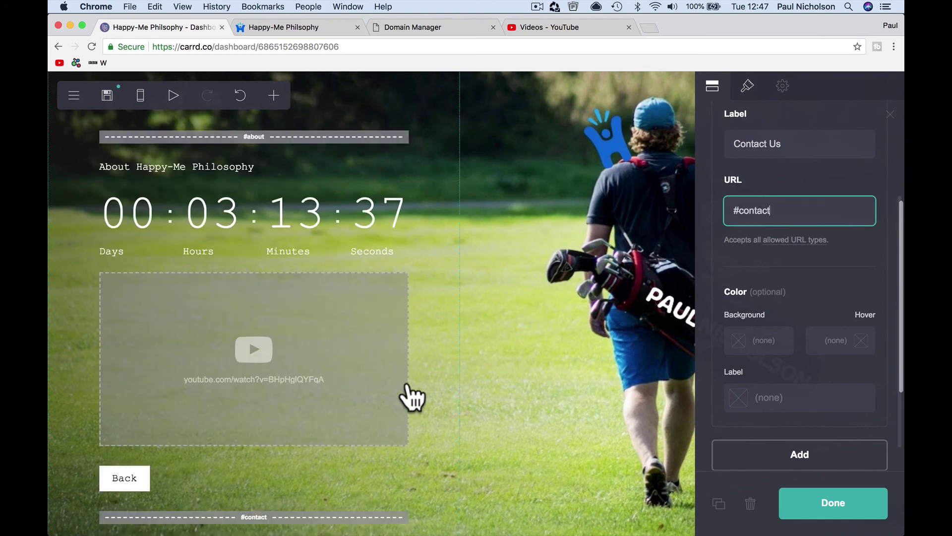
scroll(391, 400, down, 3)
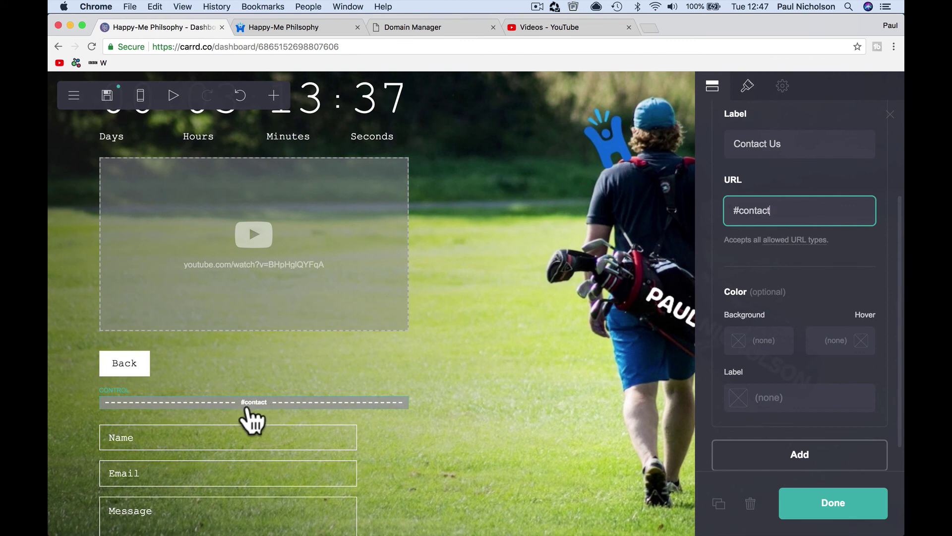
scroll(734, 269, down, 1)
click(756, 311)
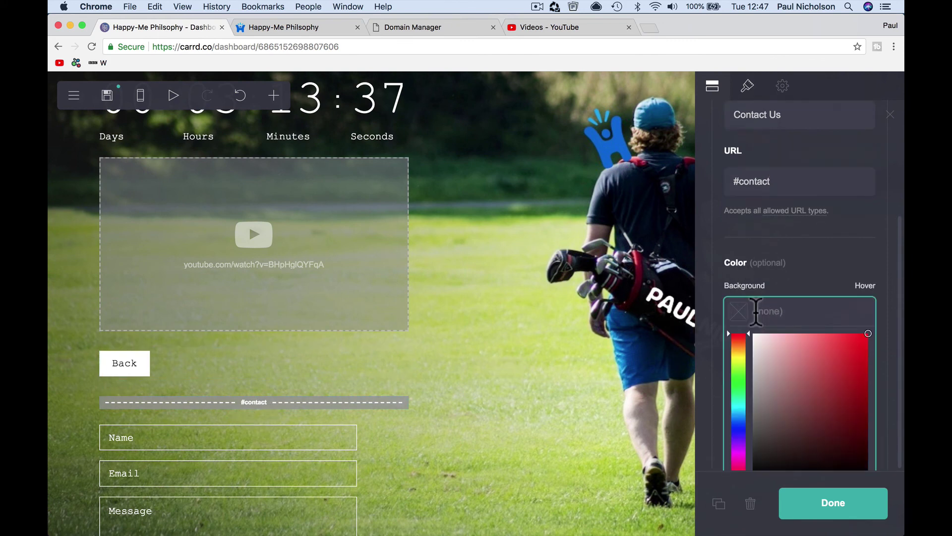
click(764, 343)
drag(764, 344, 751, 330)
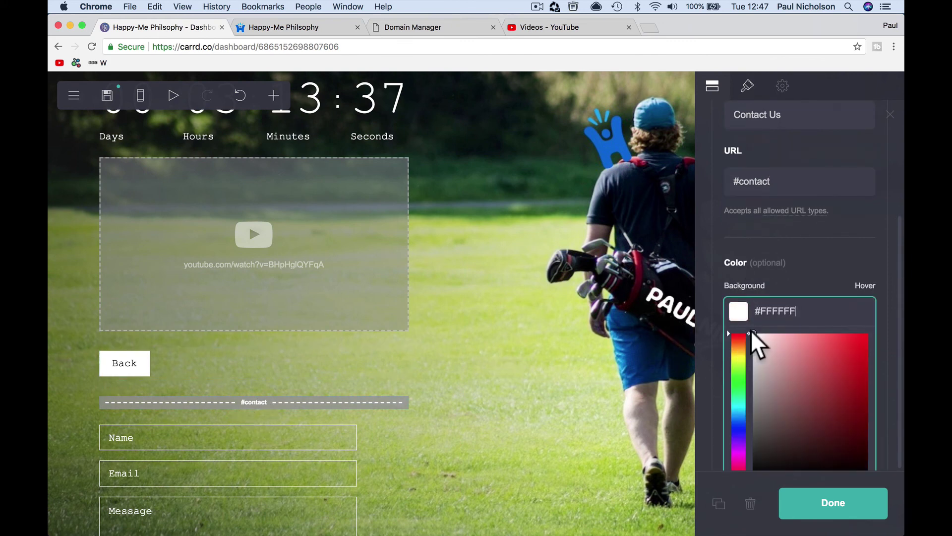
click(708, 330)
click(775, 357)
scroll(761, 416, down, 4)
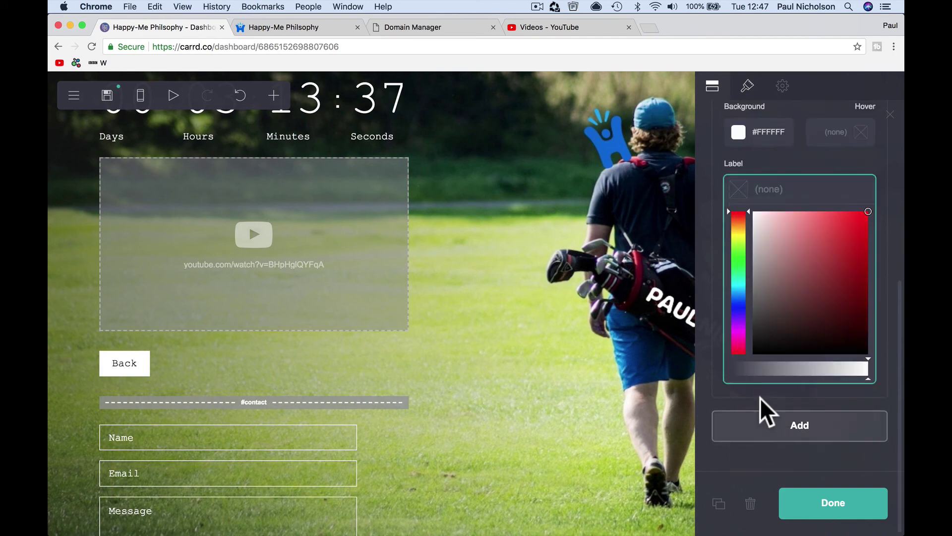
click(762, 350)
click(818, 511)
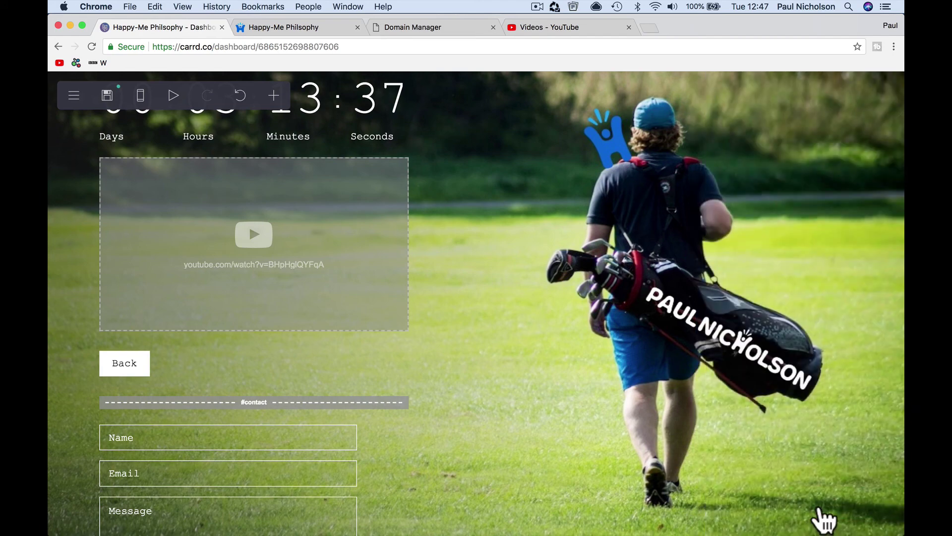
scroll(466, 327, up, 6)
scroll(446, 316, up, 3)
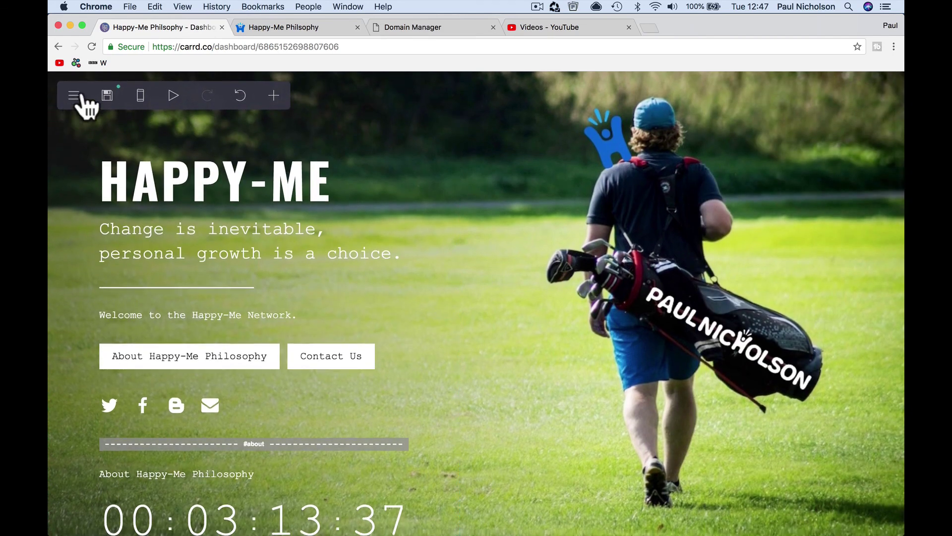
click(107, 96)
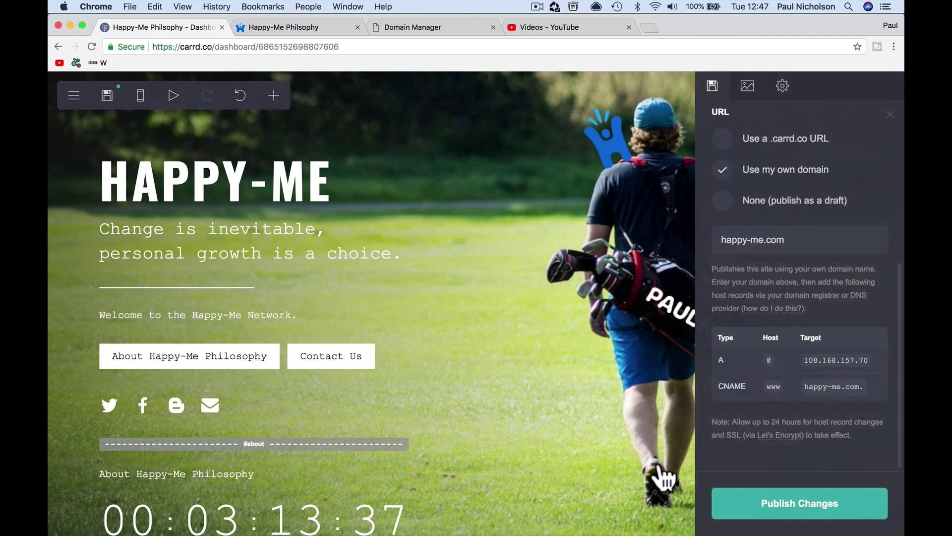
- Publish the updated site to happy-me.com and dismiss the publish-complete notice
click(745, 504)
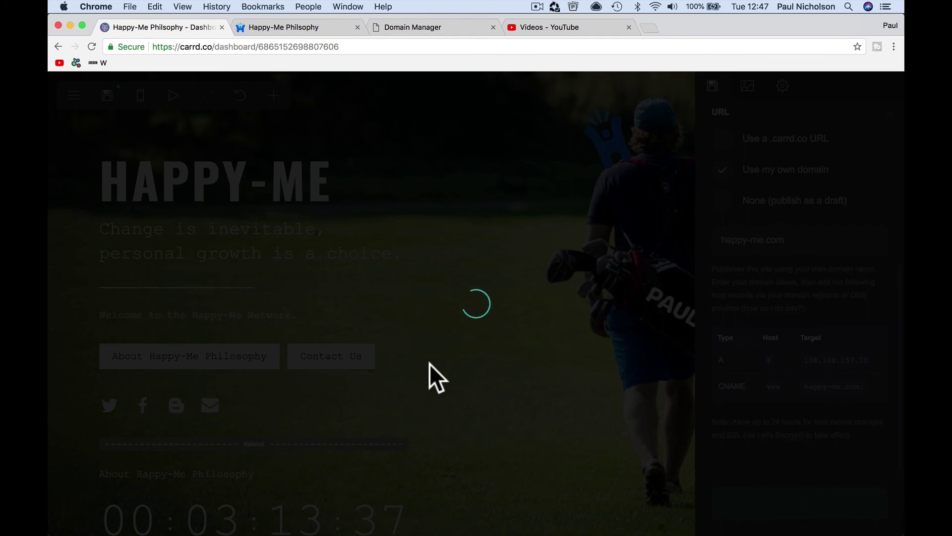
click(435, 348)
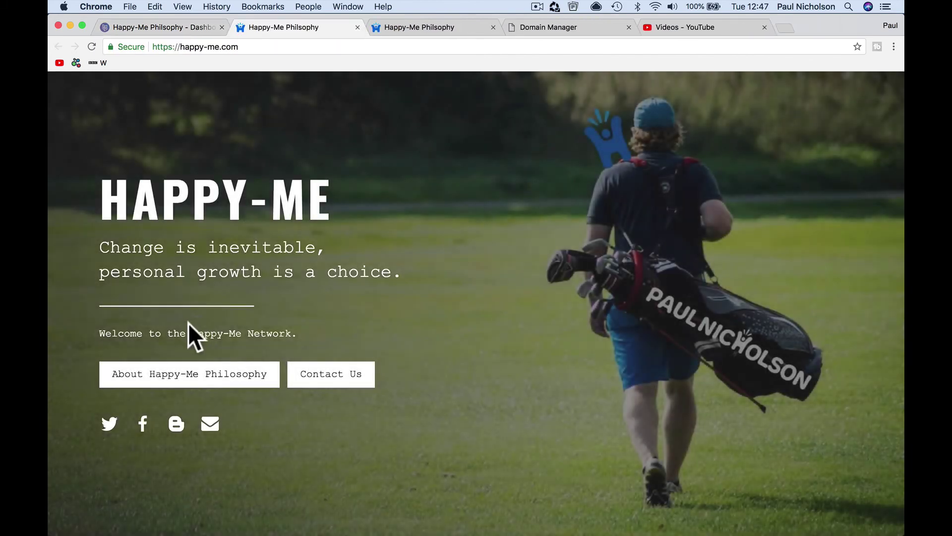
- Check the About and Back links on the live site, then open the Contact Us form
click(197, 380)
click(136, 467)
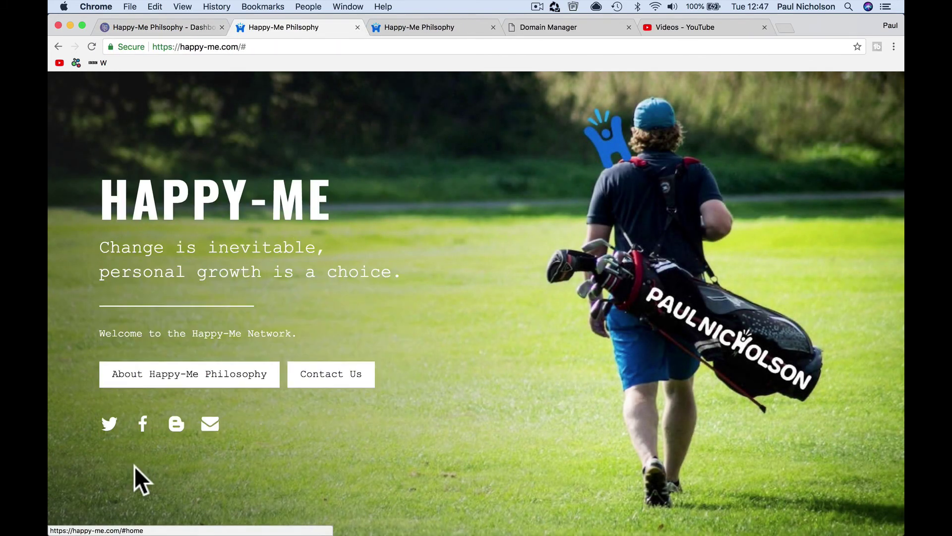
click(325, 374)
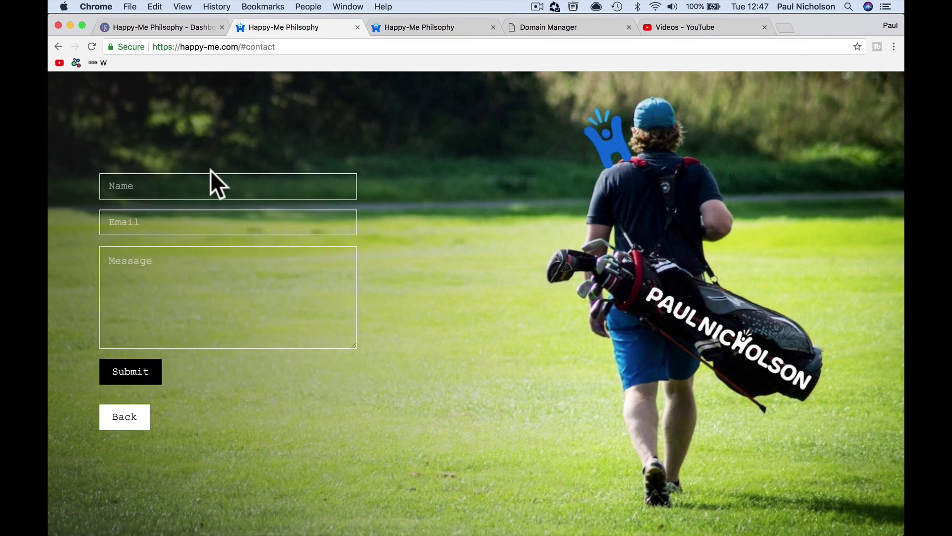
- Submit a test message with name 'Test', a test e-mail address and a short greeting, then return home
text(Tester)
key(Tab)
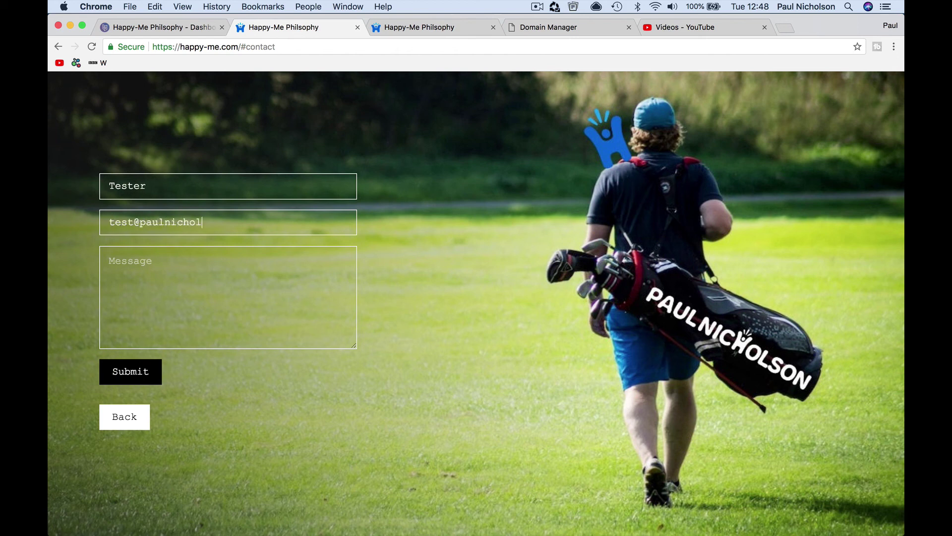
key(Tab)
text(hello Paul)
click(132, 377)
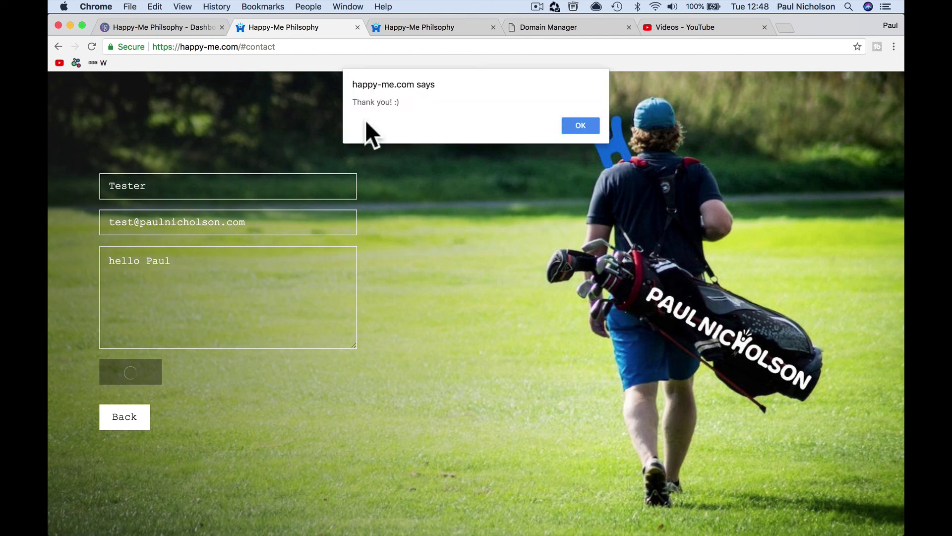
click(580, 125)
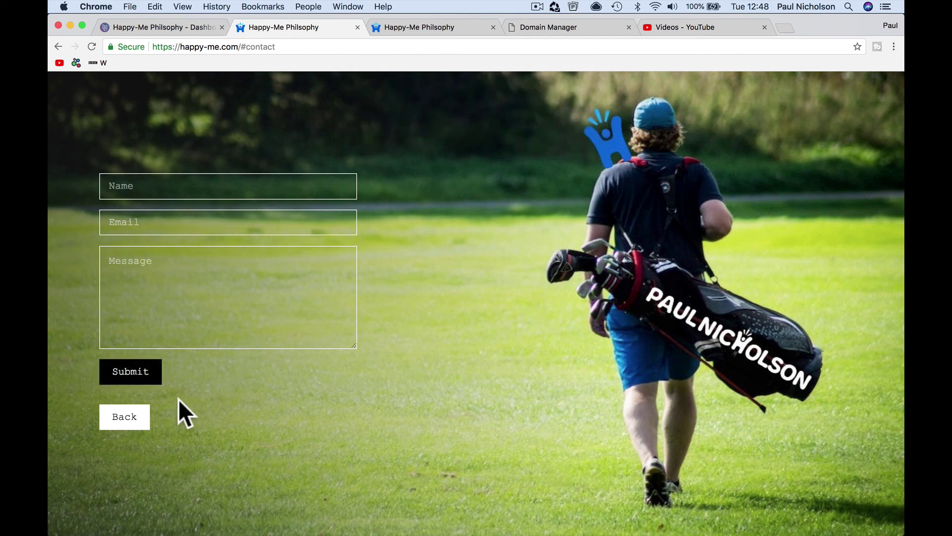
click(127, 419)
mouse_move(398, 530)
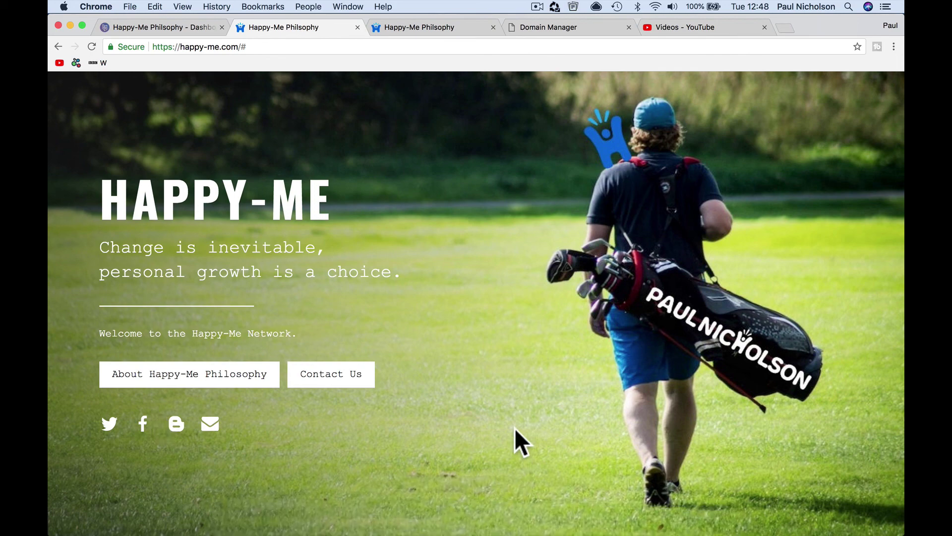
- Read the form's new message in the Mail inbox, then minimise Mail
click(510, 516)
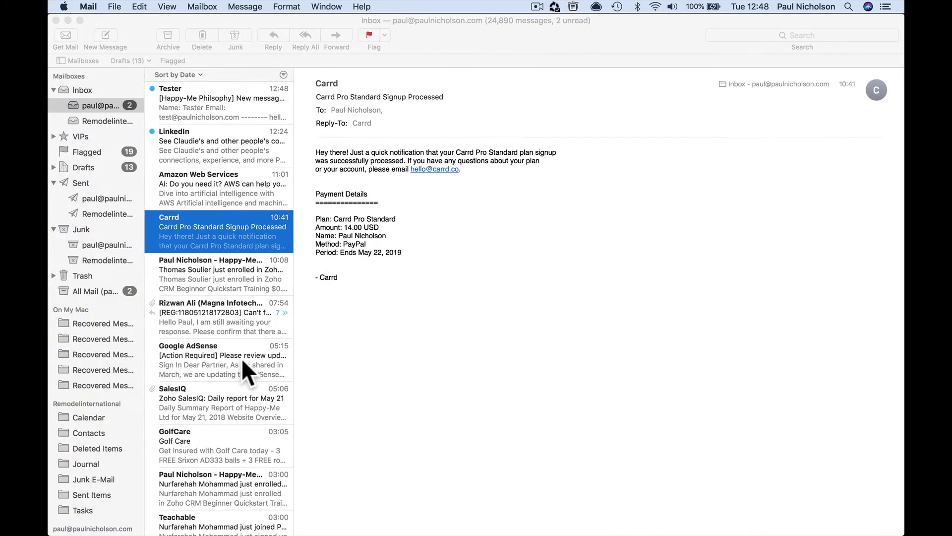
click(165, 88)
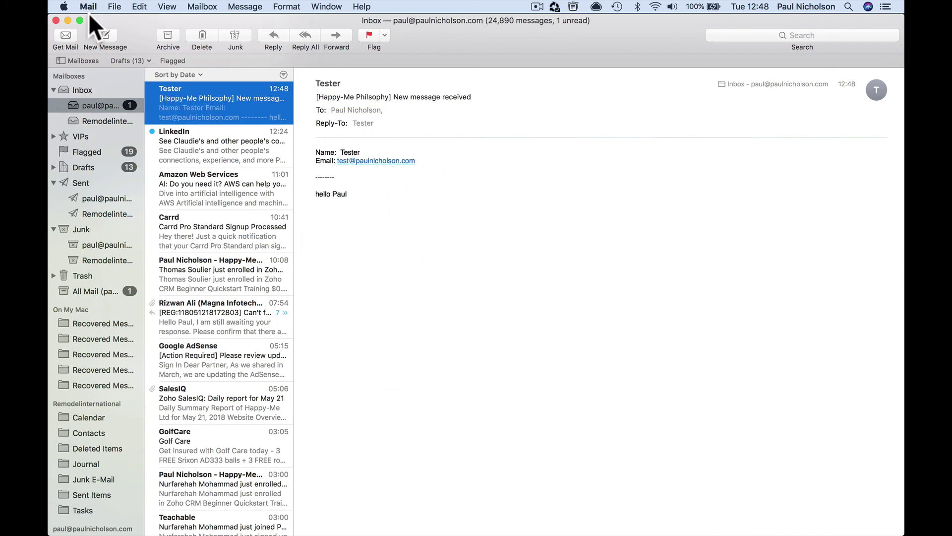
click(68, 20)
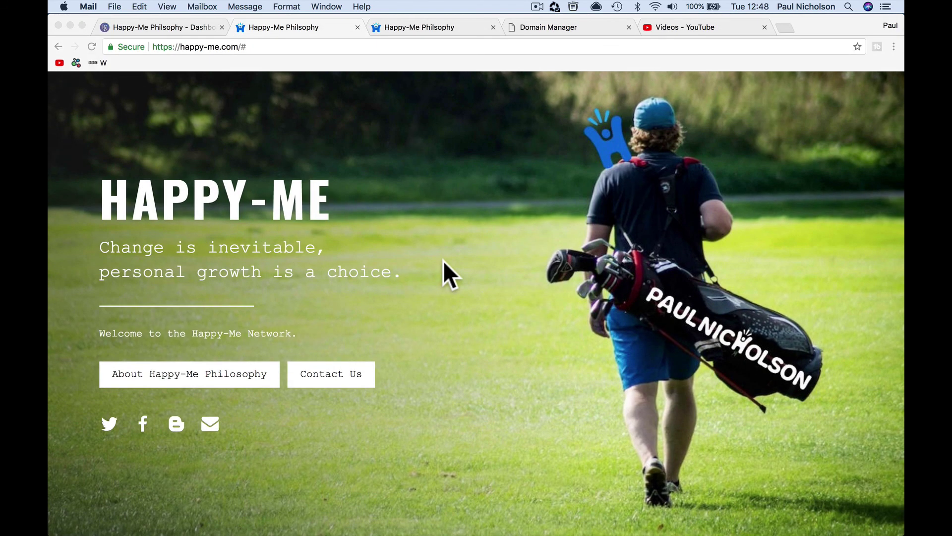
click(347, 370)
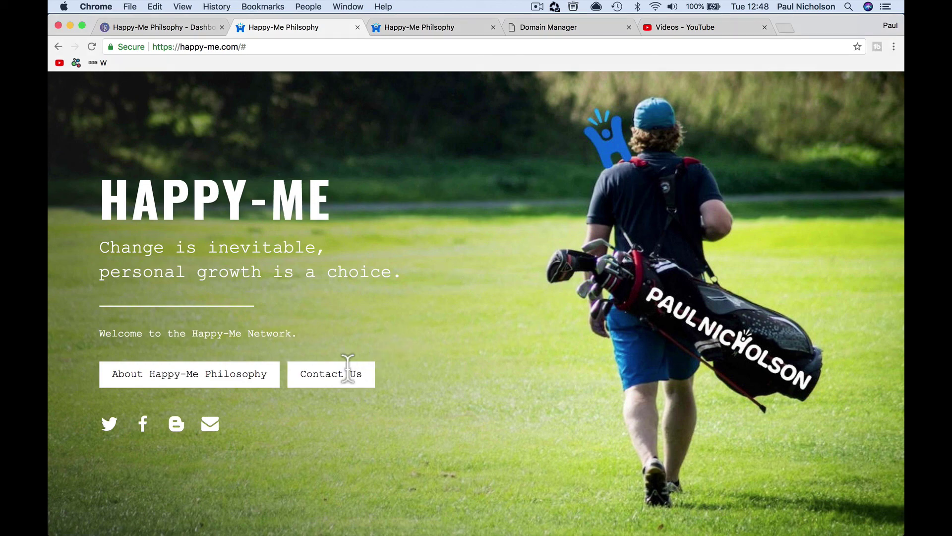
click(346, 375)
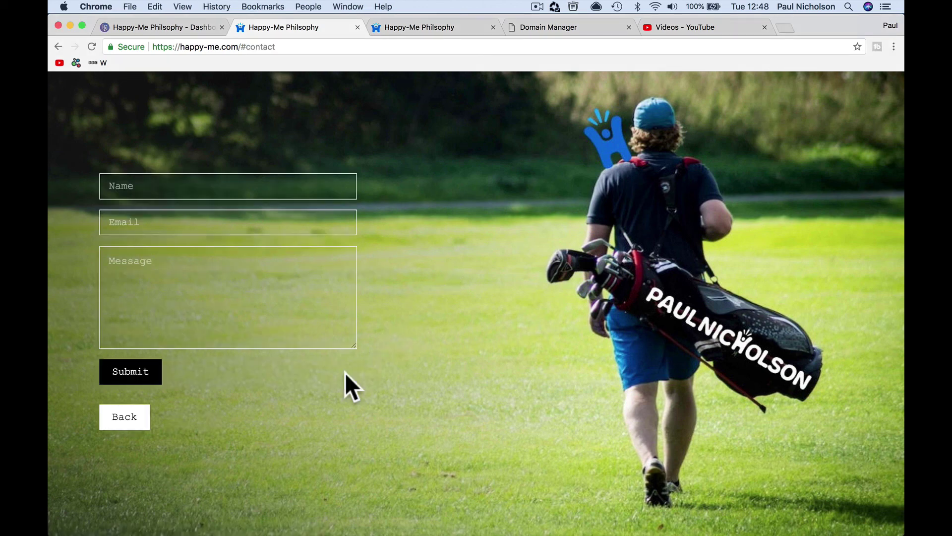
click(132, 416)
click(241, 381)
click(141, 466)
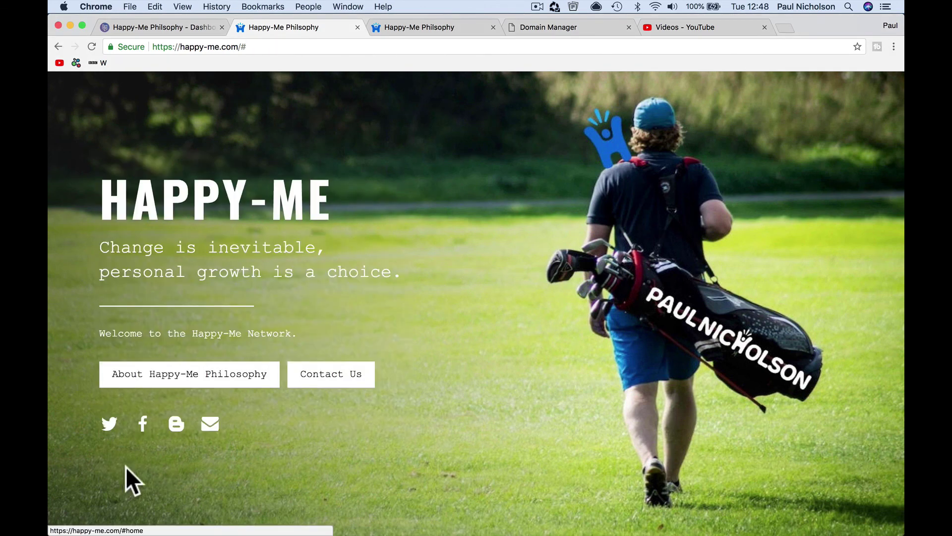
click(328, 375)
click(139, 420)
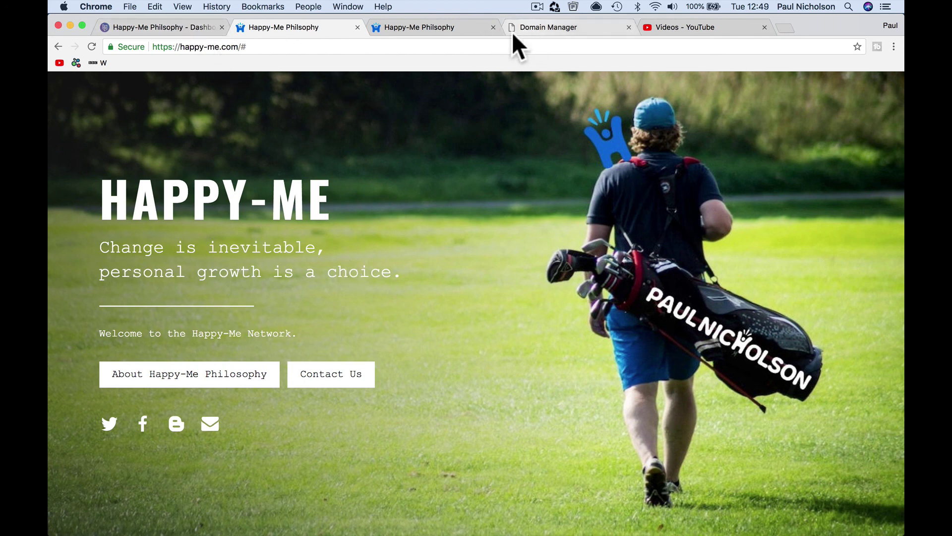
- In the older Happy-Me tab, enter the ebook web address, then follow the site's Twitter icon
click(451, 27)
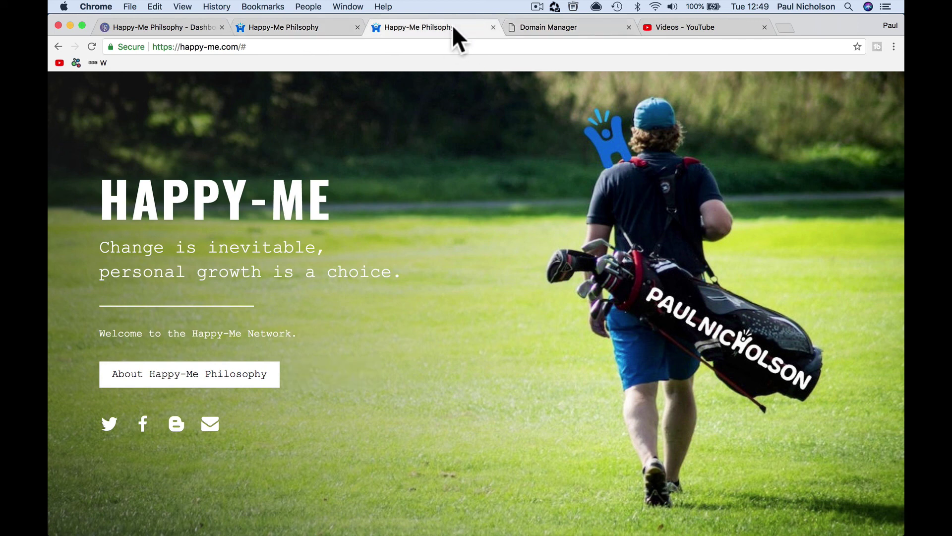
click(286, 47)
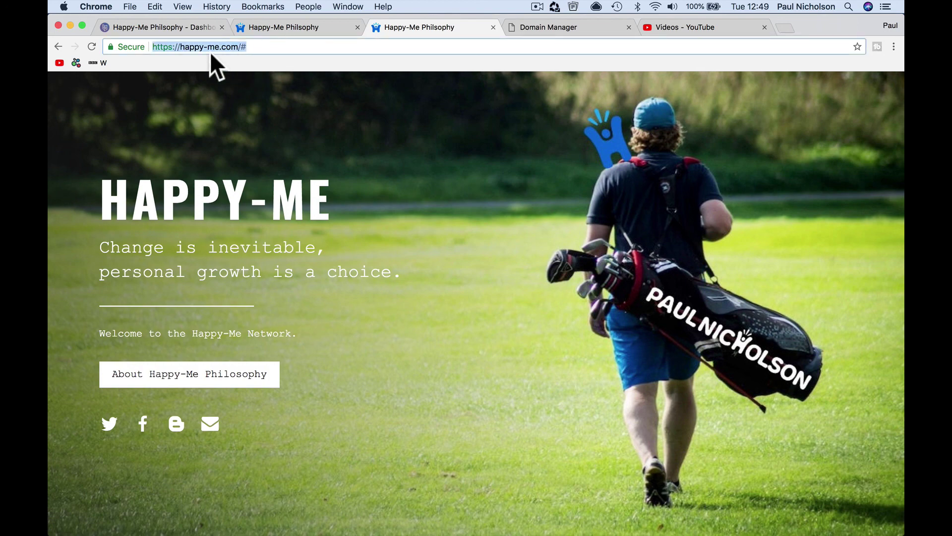
text(ebook.paul)
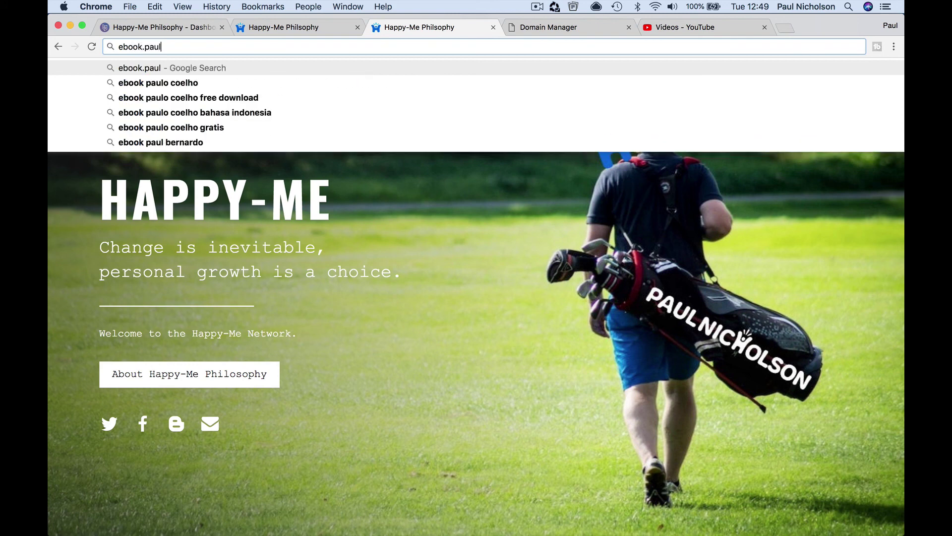
text(nicholson.com)
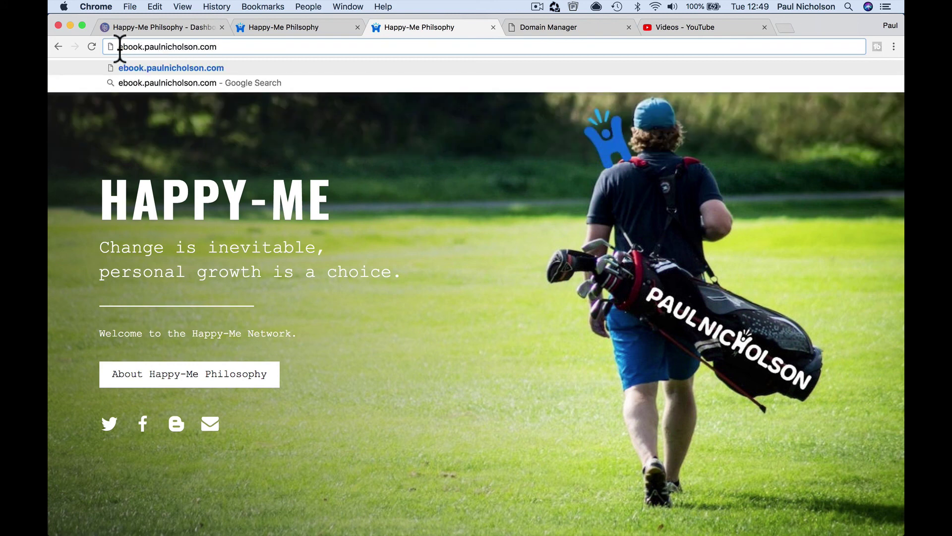
drag(114, 47, 218, 46)
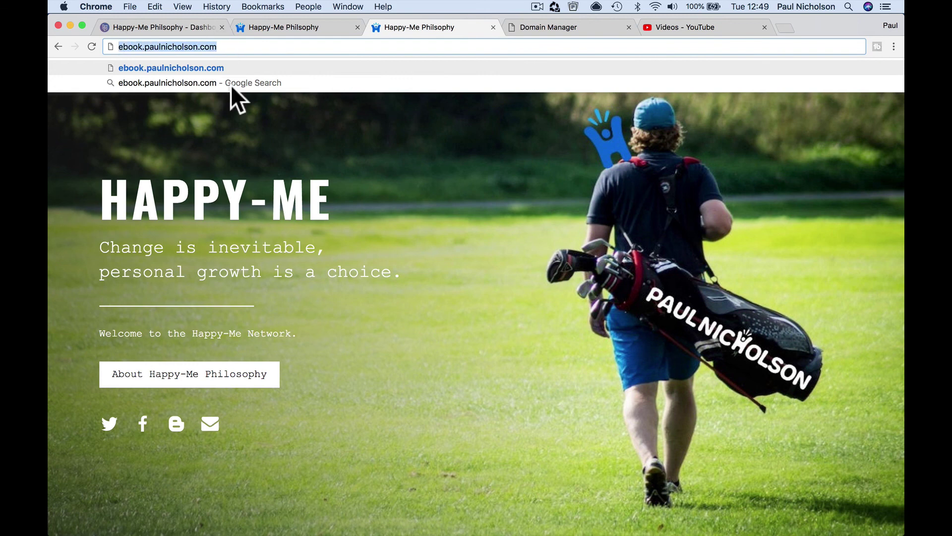
click(355, 177)
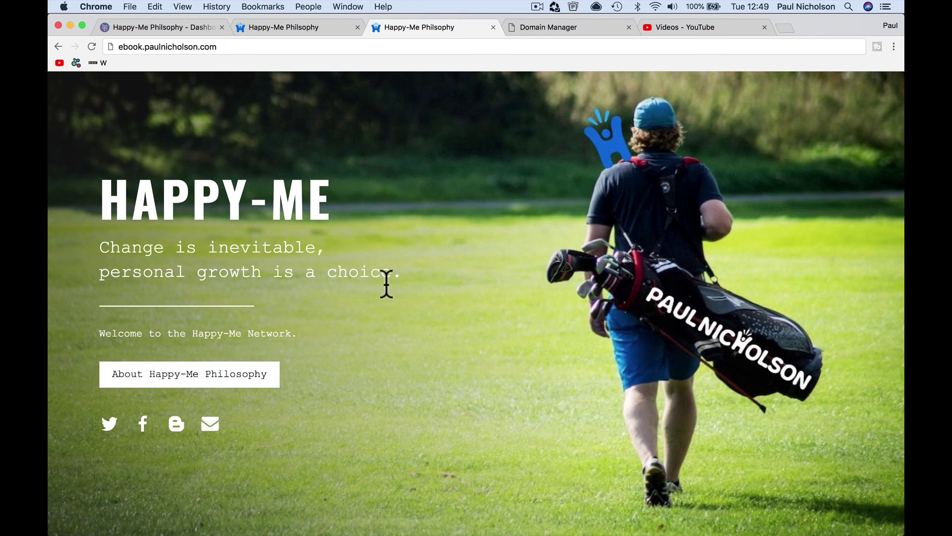
click(109, 425)
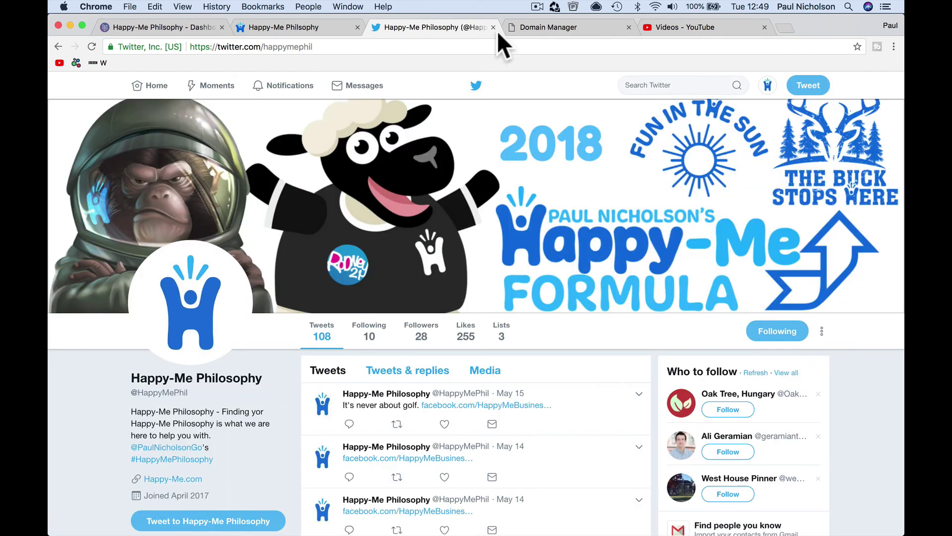
- Close the Twitter tab and enter happy-me.com in the Domain Manager tab's address bar
click(493, 28)
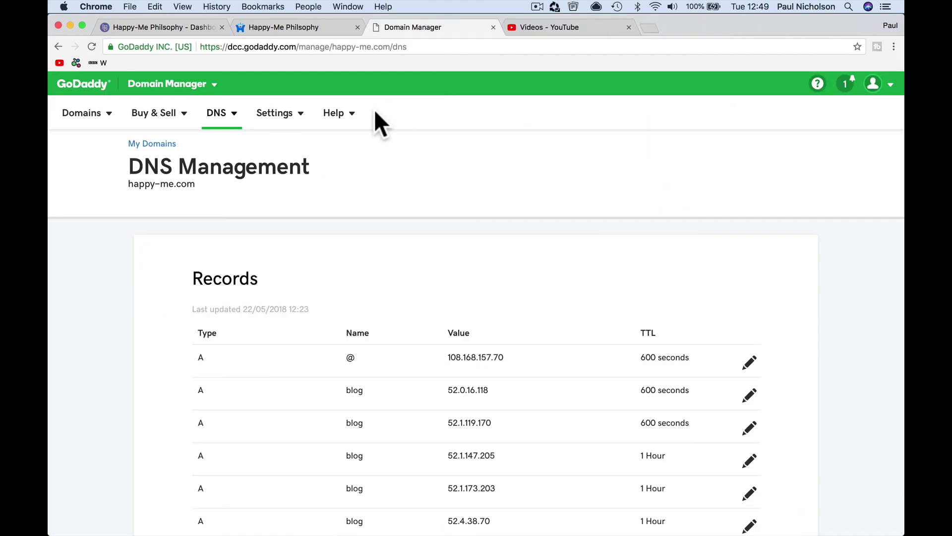
click(336, 47)
text(happy-me.com)
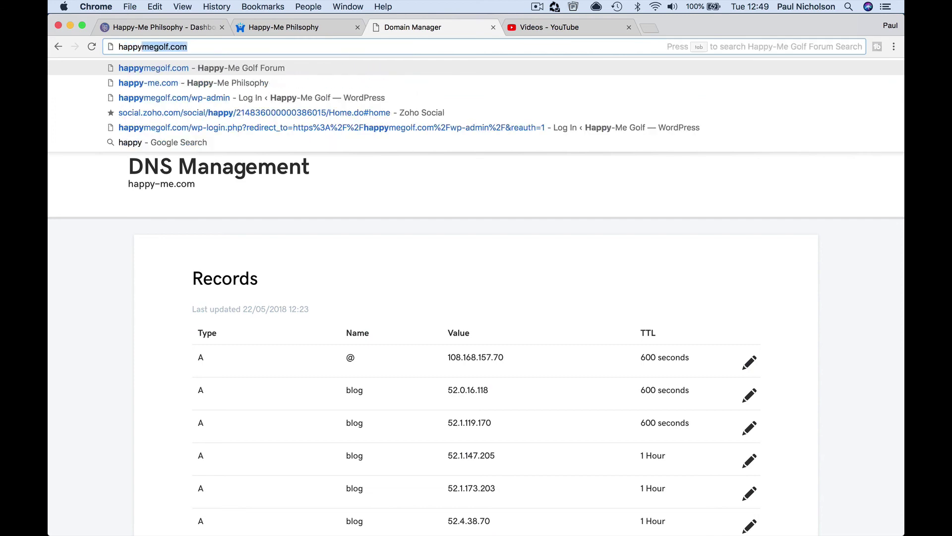